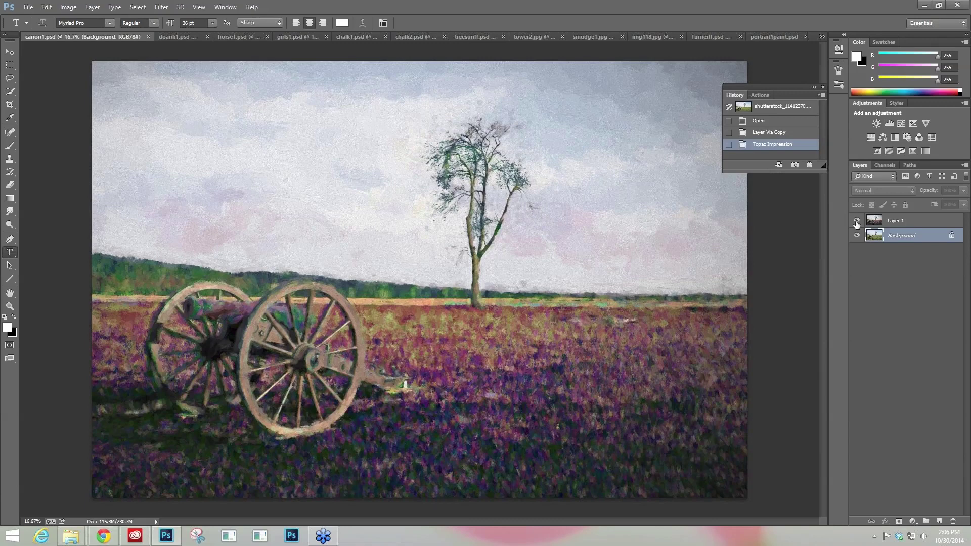
- Compare the cannon painting with its original photo by toggling Layer 1, and view it in alternation with the dock painting
click(857, 222)
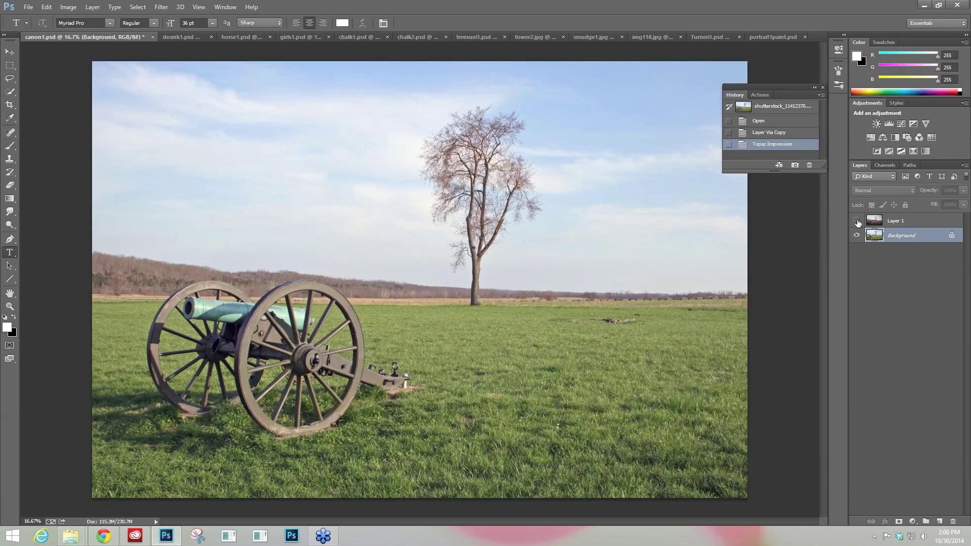
click(857, 222)
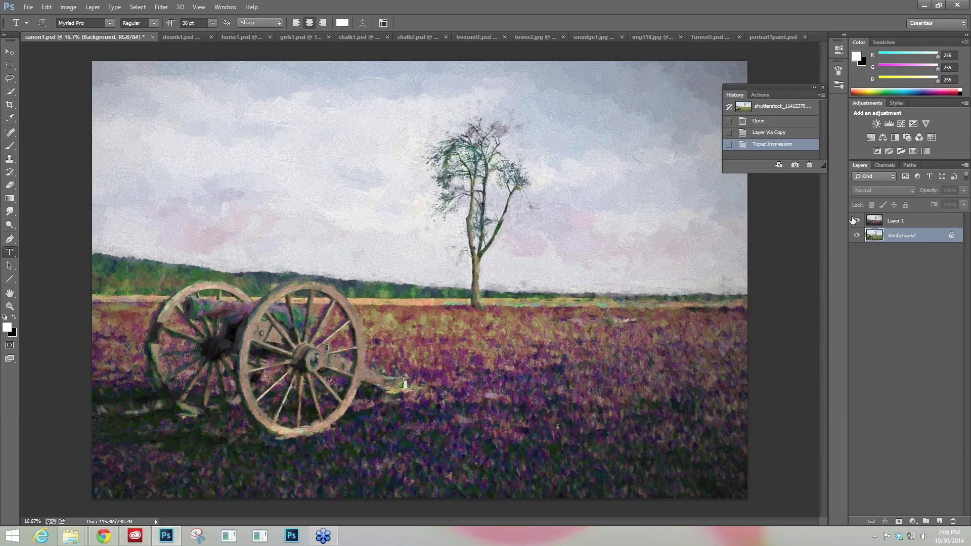
click(174, 37)
click(40, 38)
click(182, 38)
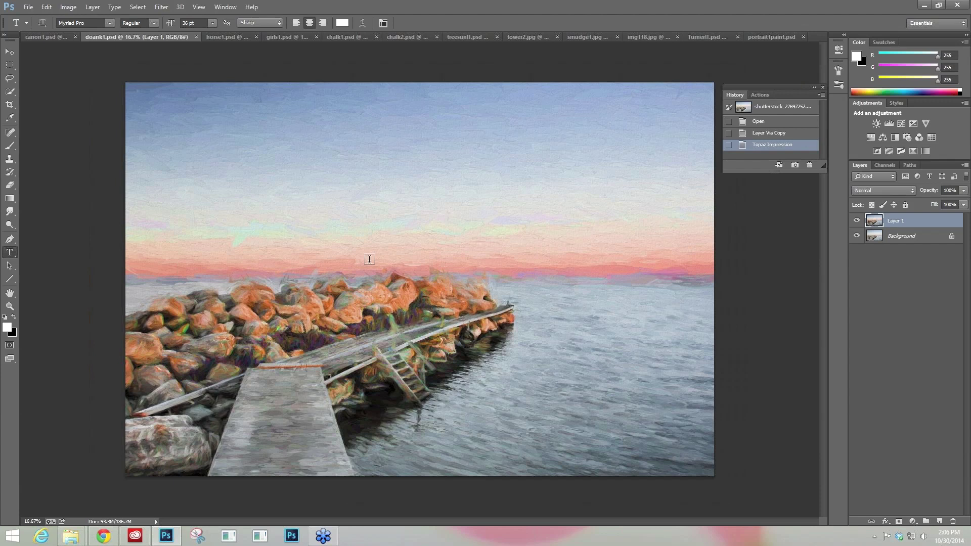
click(39, 38)
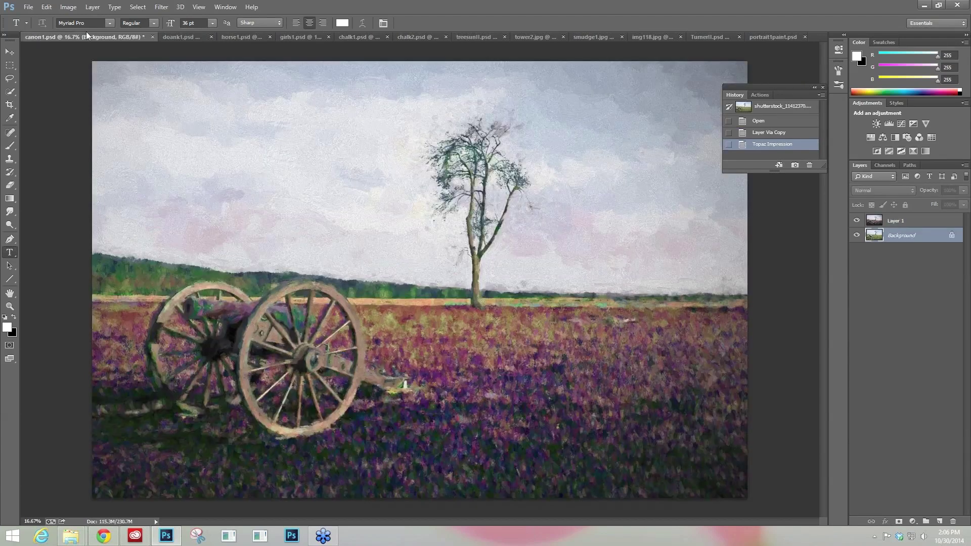
click(175, 38)
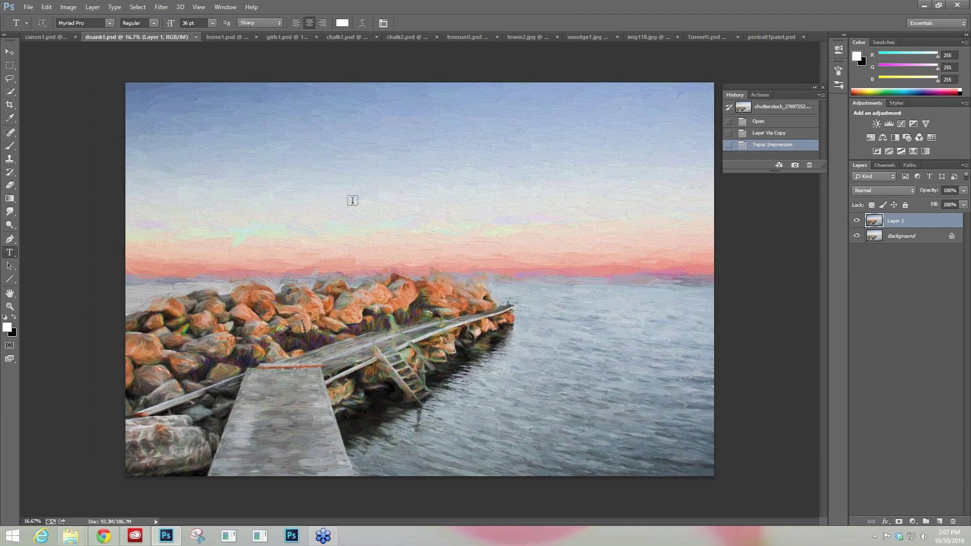
- Open the horse1.psd document and compare the painted horse with the original photo by hiding and showing Layer 1
click(223, 38)
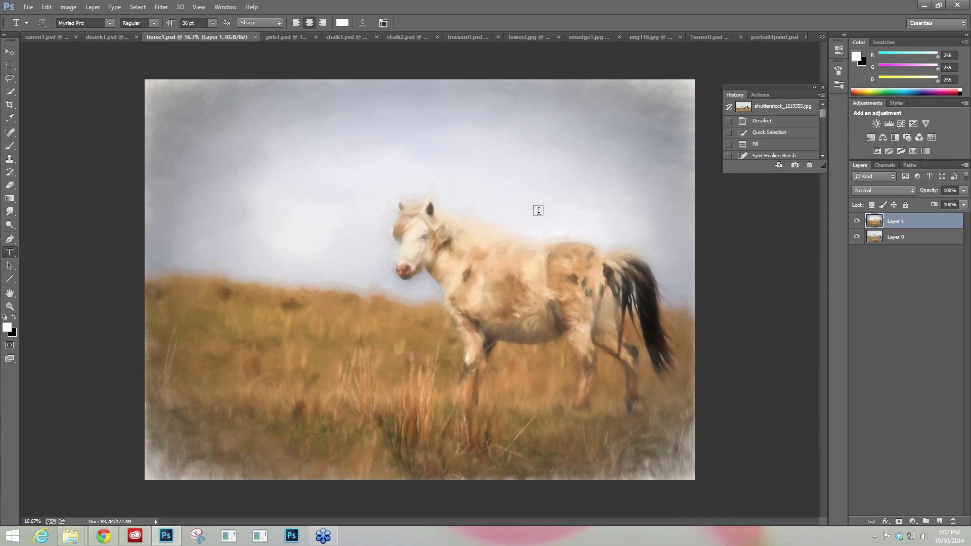
click(858, 221)
click(857, 221)
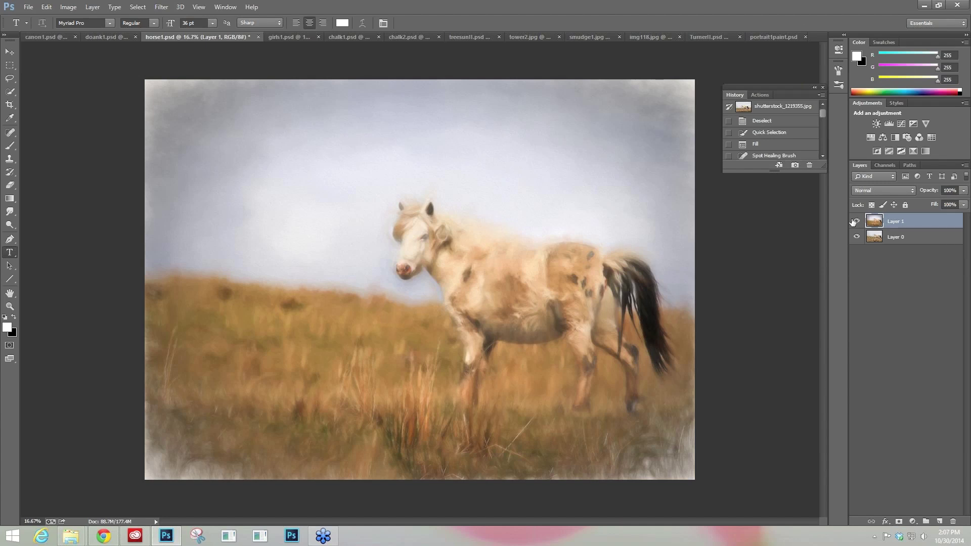
- Return to the dock image and compare its painted version with the original by hiding and showing Layer 1
click(104, 39)
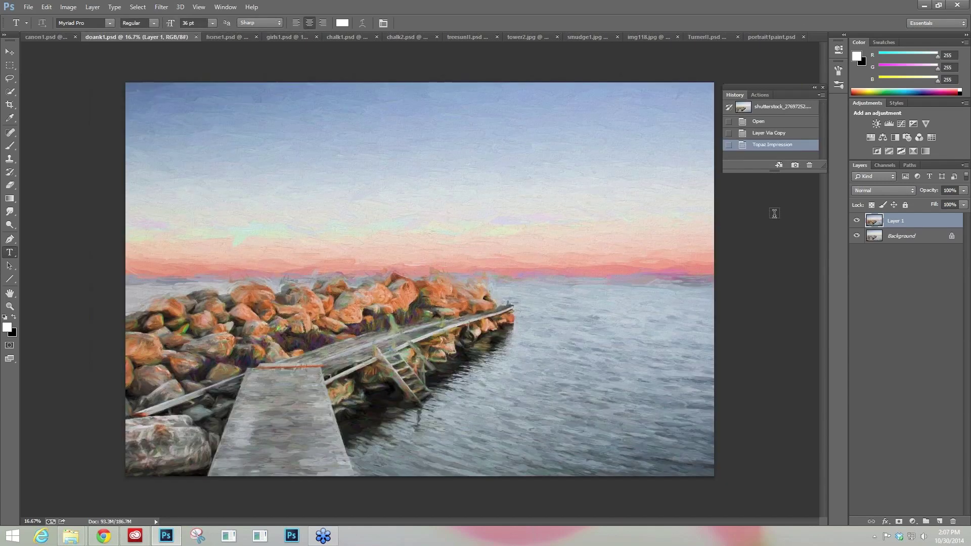
click(857, 221)
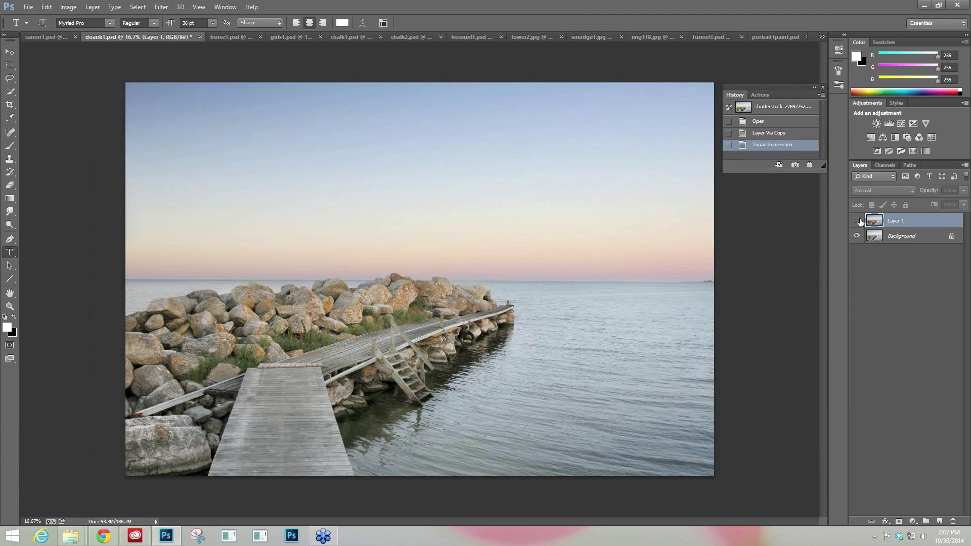
click(858, 221)
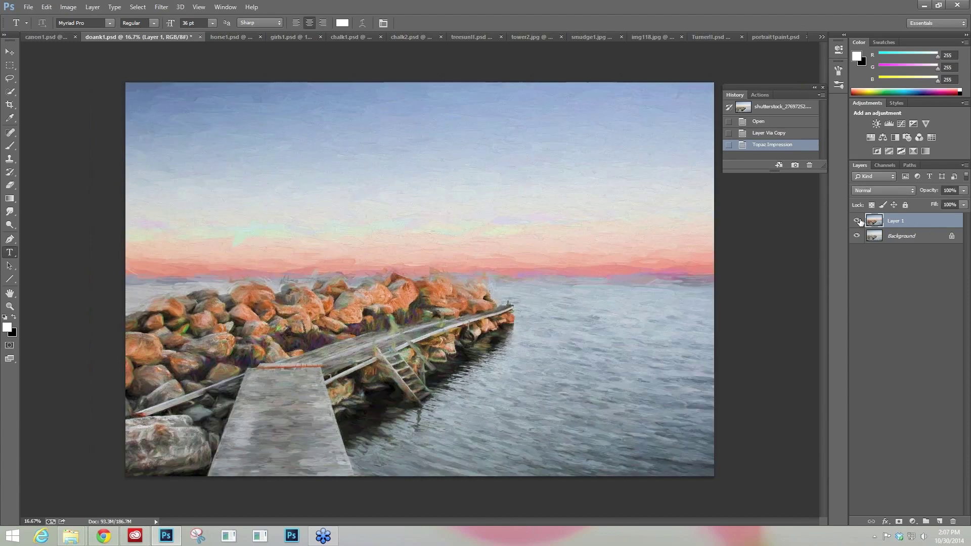
- Show girls1.psd and compare the painted beach scene with the original photo by toggling Layer 1's visibility
click(284, 37)
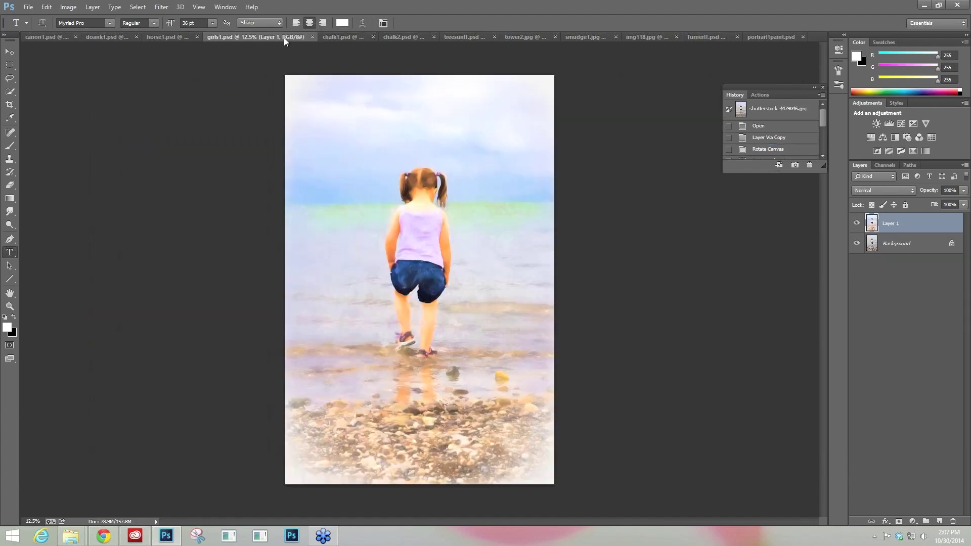
click(857, 224)
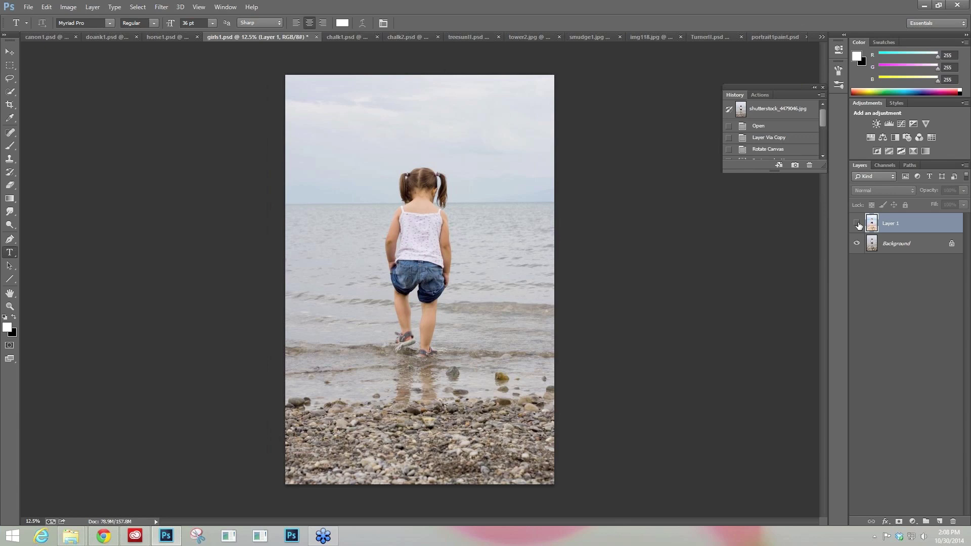
click(857, 223)
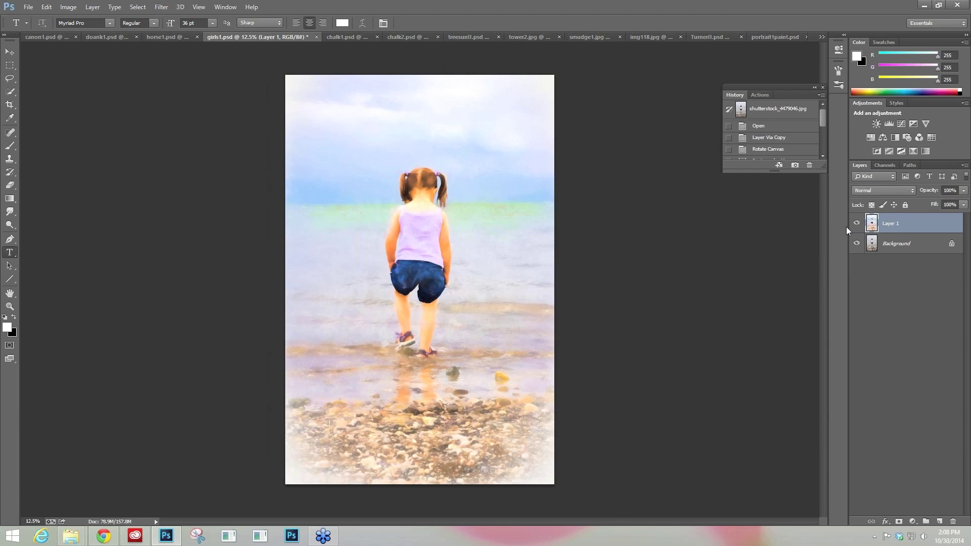
- Show chalk1.psd and compare the chalk-style tunnel with its original photo by toggling Layer 1's visibility
click(345, 34)
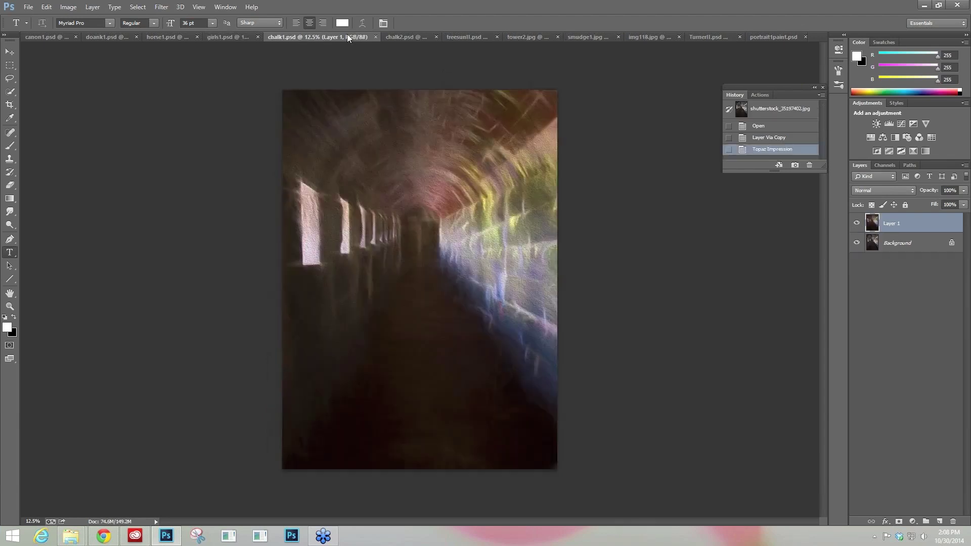
click(857, 224)
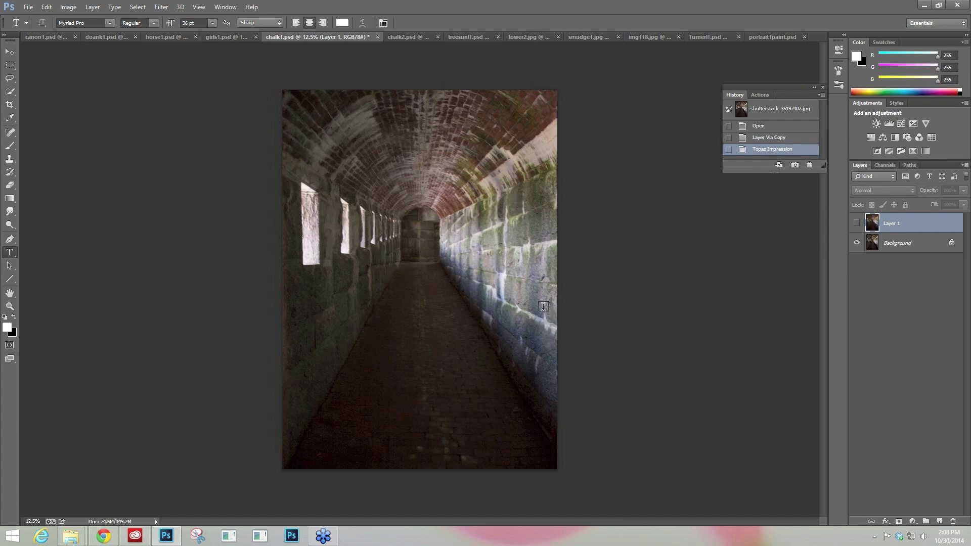
click(856, 225)
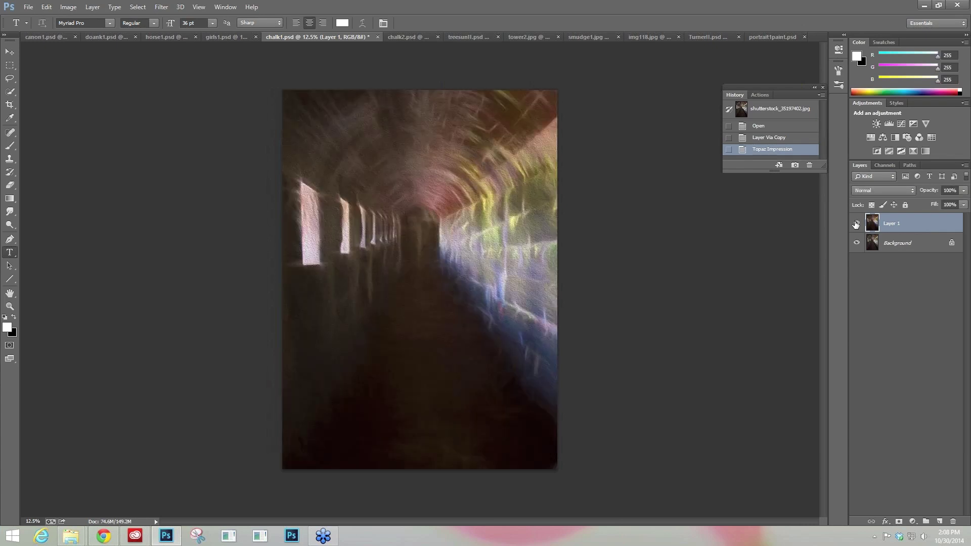
- Show chalk2.psd and compare the chalk-style car on brick with its original photo by toggling Layer 1's visibility
click(405, 38)
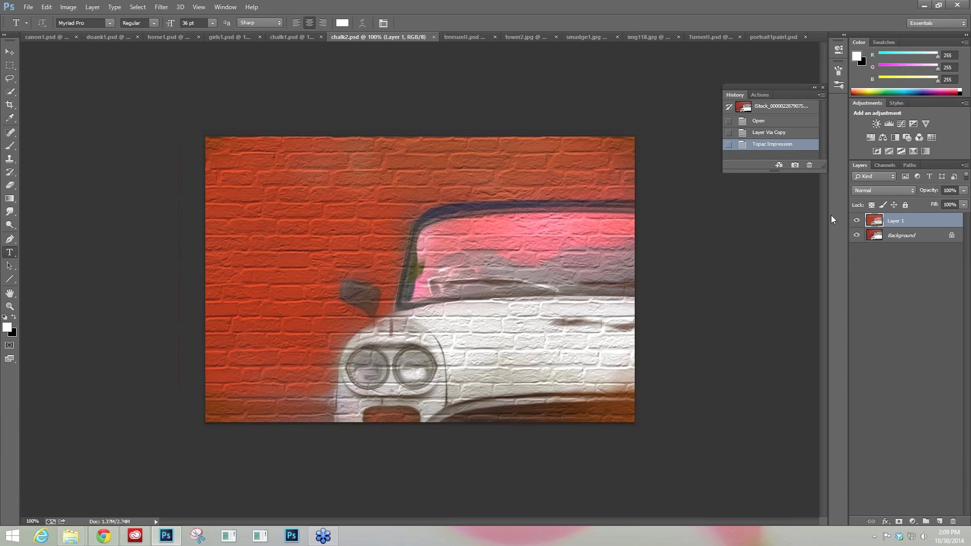
click(856, 221)
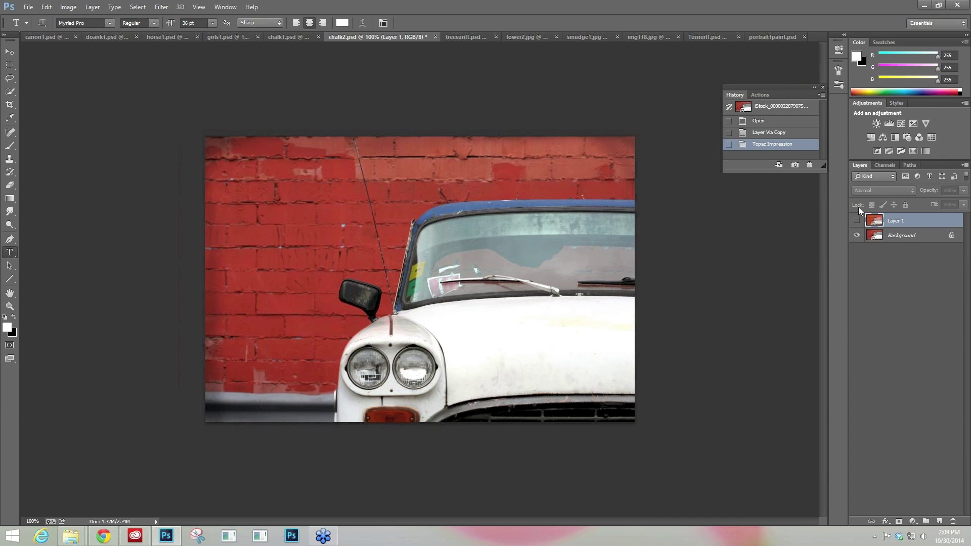
click(857, 221)
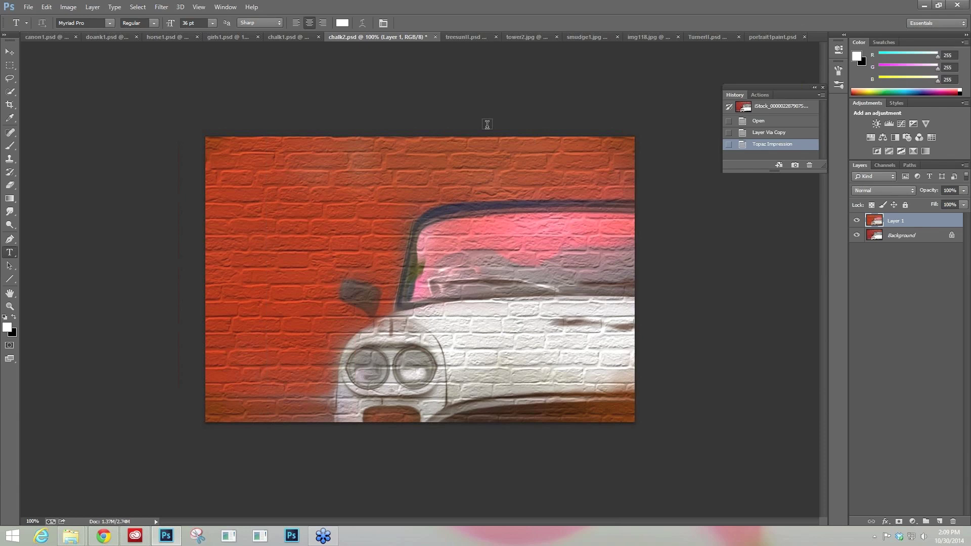
- Show the sunset tree document and compare its painted version with the original by toggling the Background copy layer
click(454, 37)
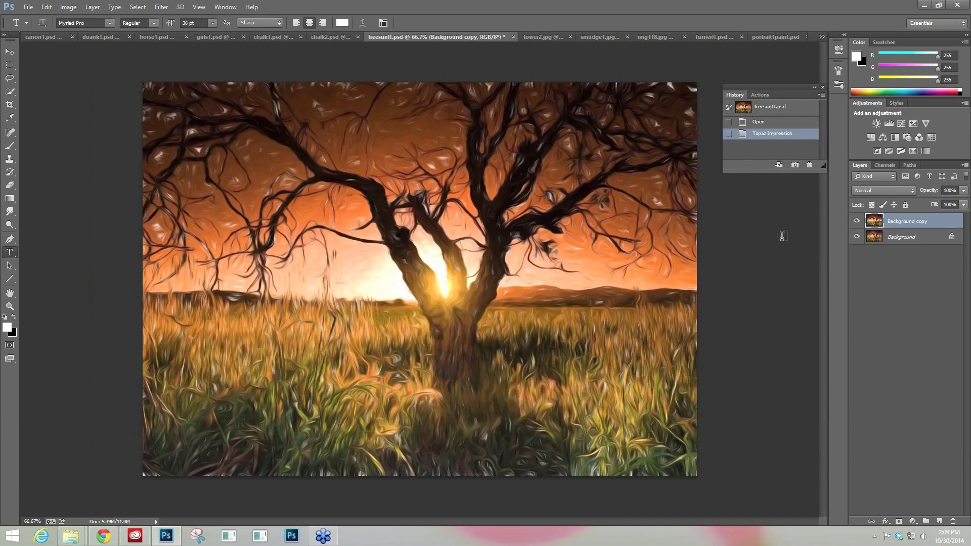
click(857, 221)
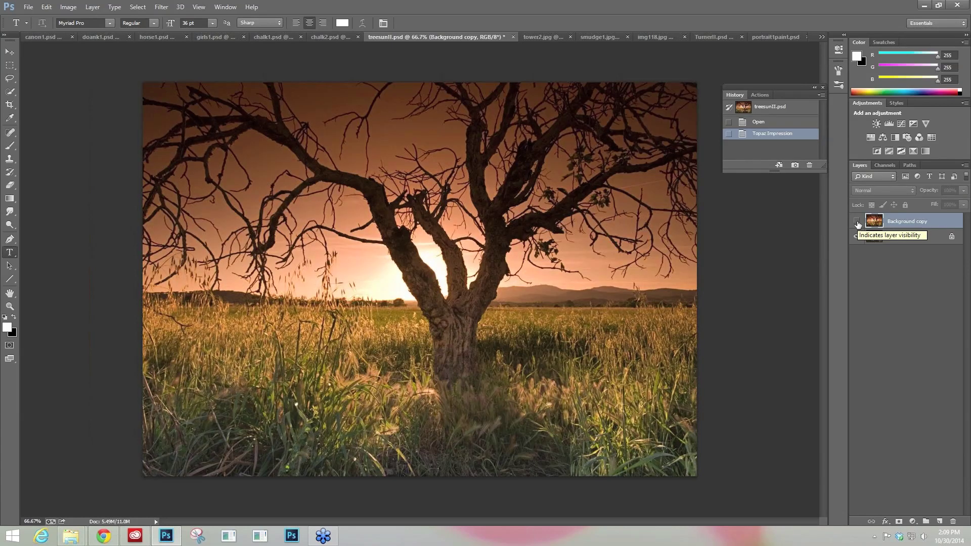
click(857, 222)
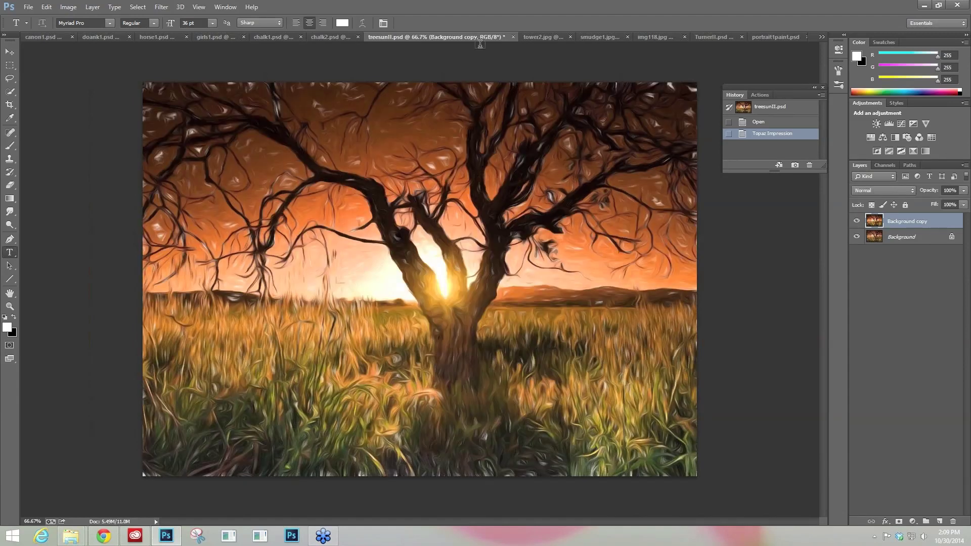
- View the bridge sketch in tower2.jpg, and compare smudge1.jpg's Open and Topaz Impression history states
click(533, 35)
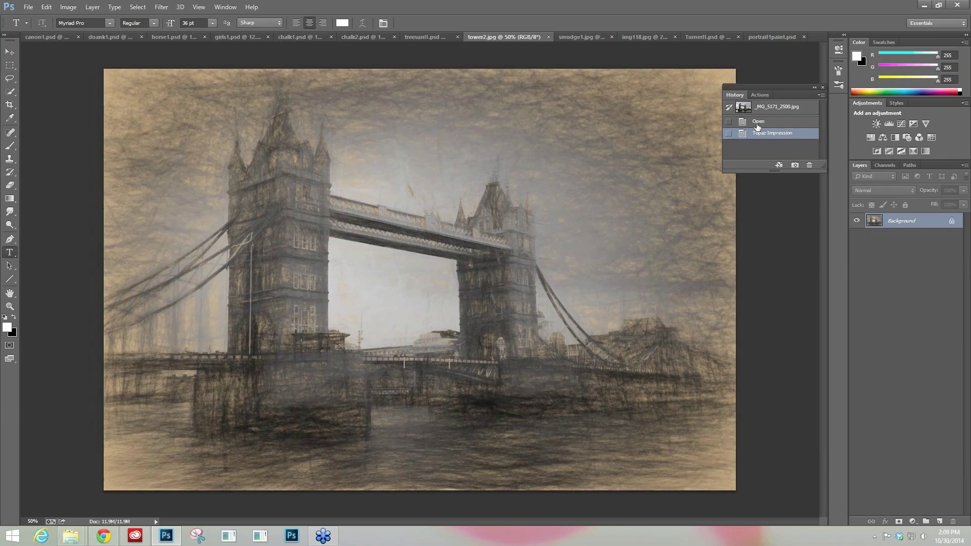
click(578, 37)
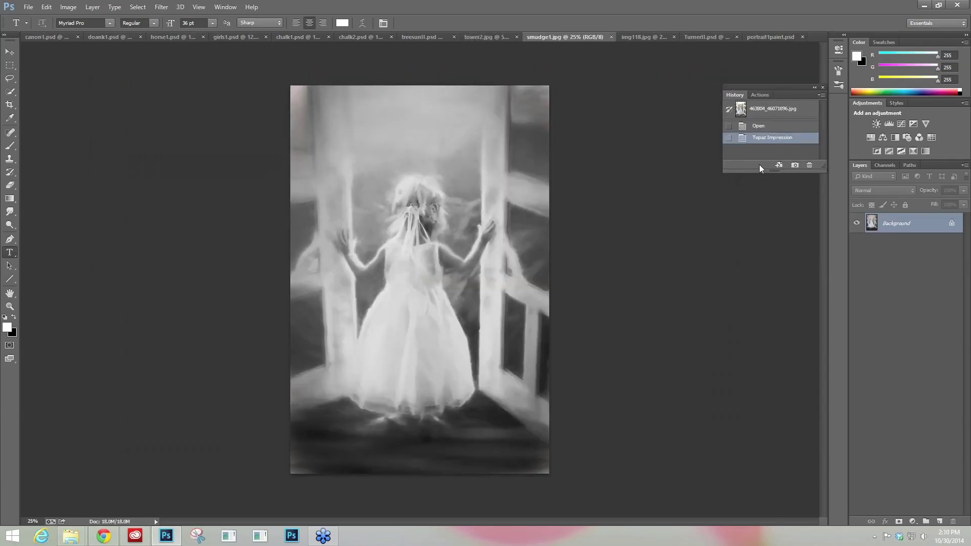
click(754, 128)
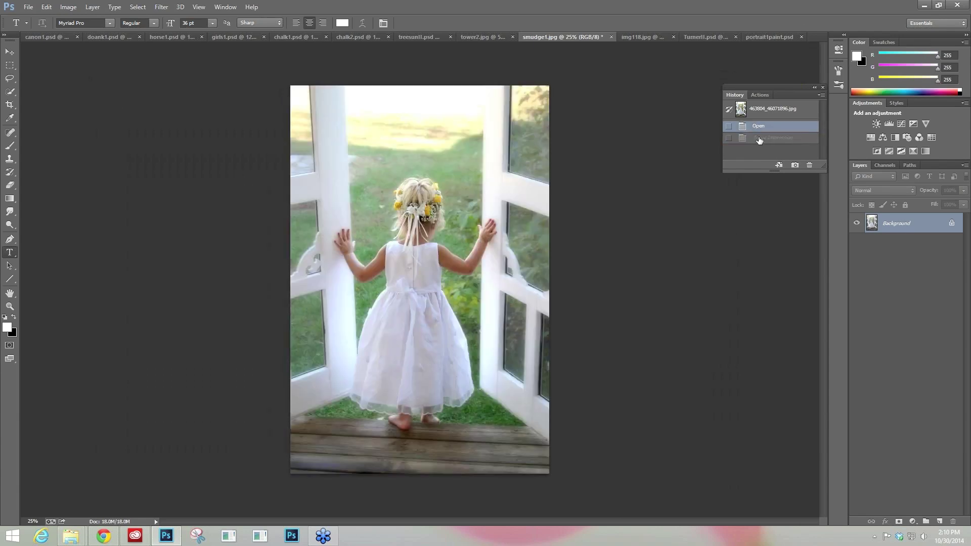
click(759, 138)
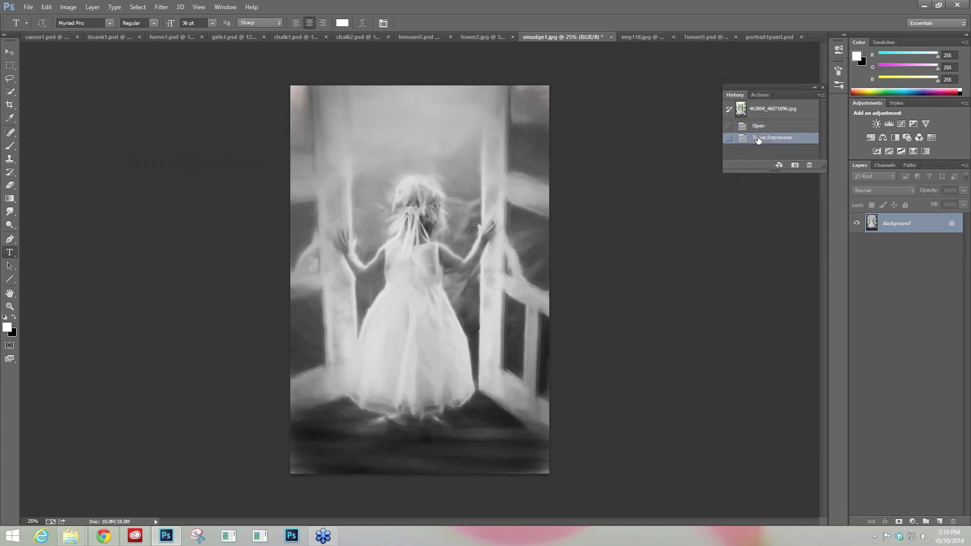
- Examine the brushwork on the boy in img118.jpg at up to 100% zoom and compare its Open and Topaz Impression history states
click(643, 38)
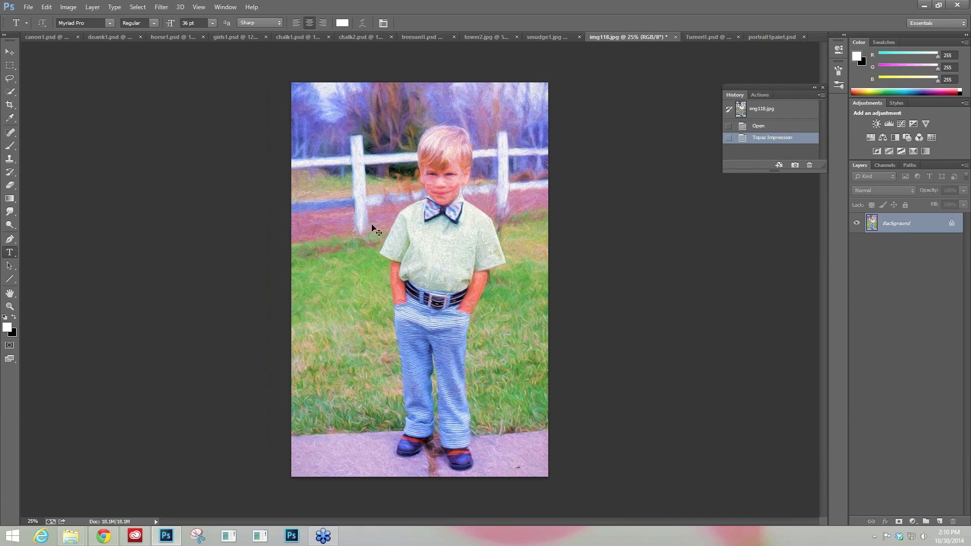
key(ctrl+plus)
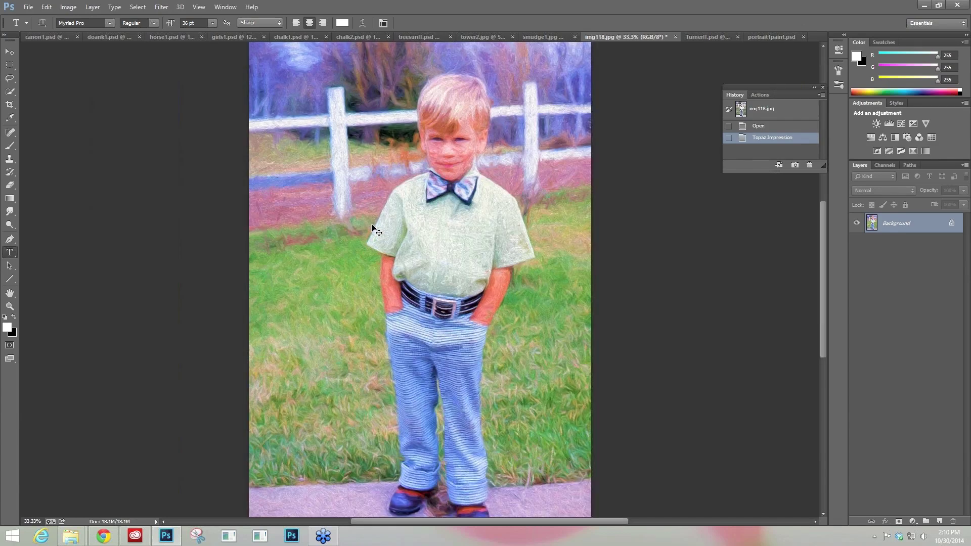
key(ctrl+plus)
key(ctrl+plus)
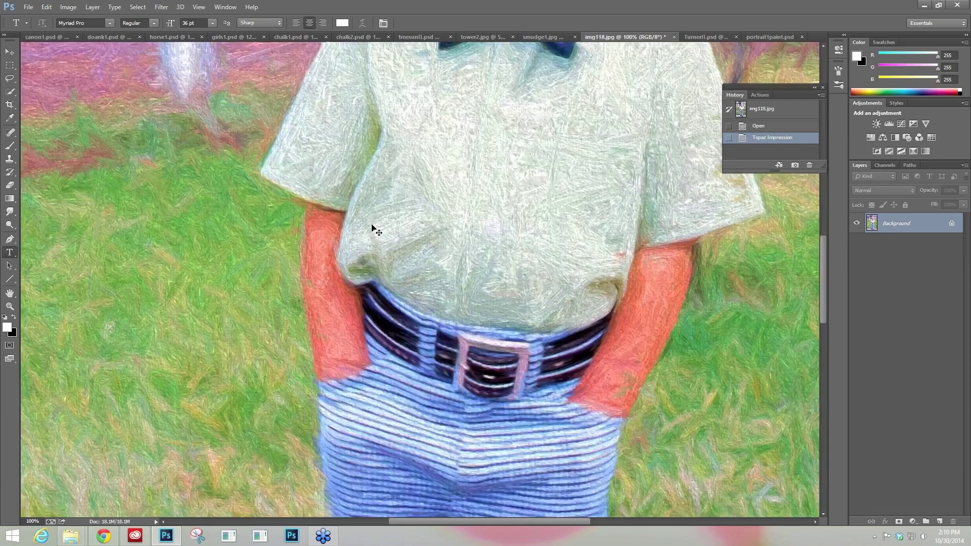
key(ctrl+minus)
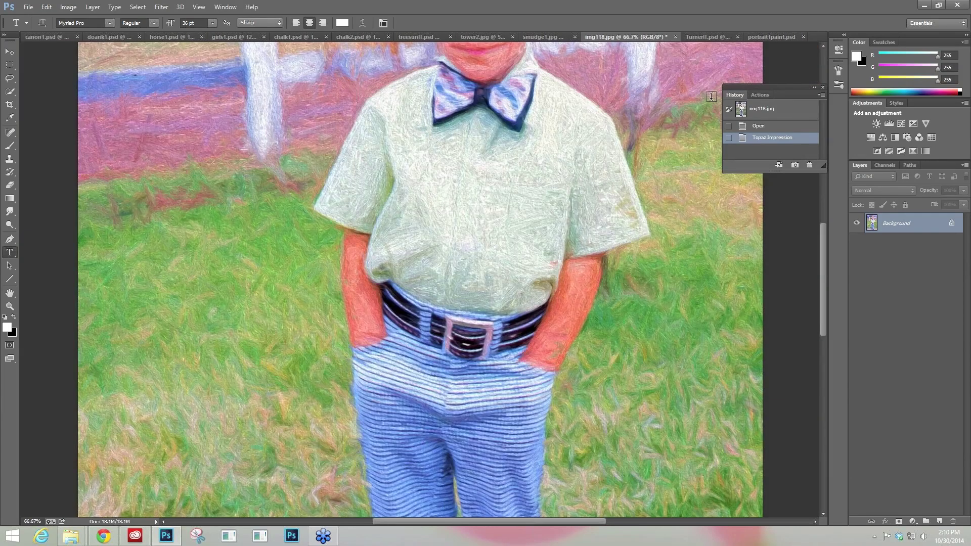
scroll(605, 265, up, 2)
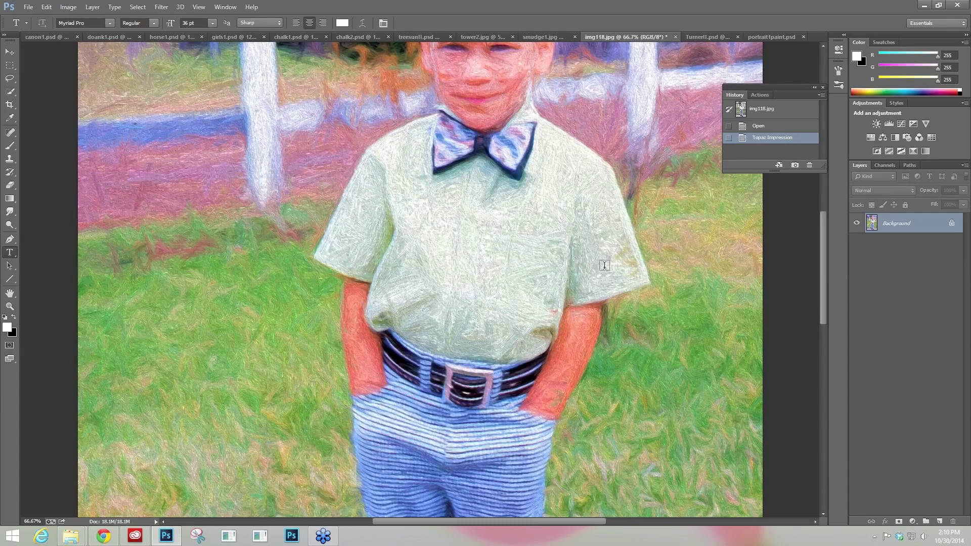
key(ctrl+minus)
key(ctrl+minus)
click(759, 126)
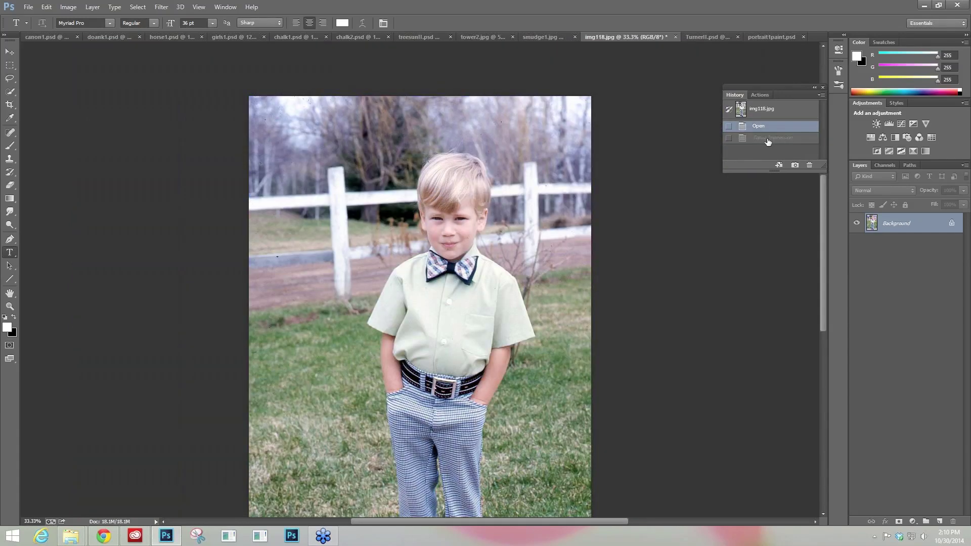
click(769, 138)
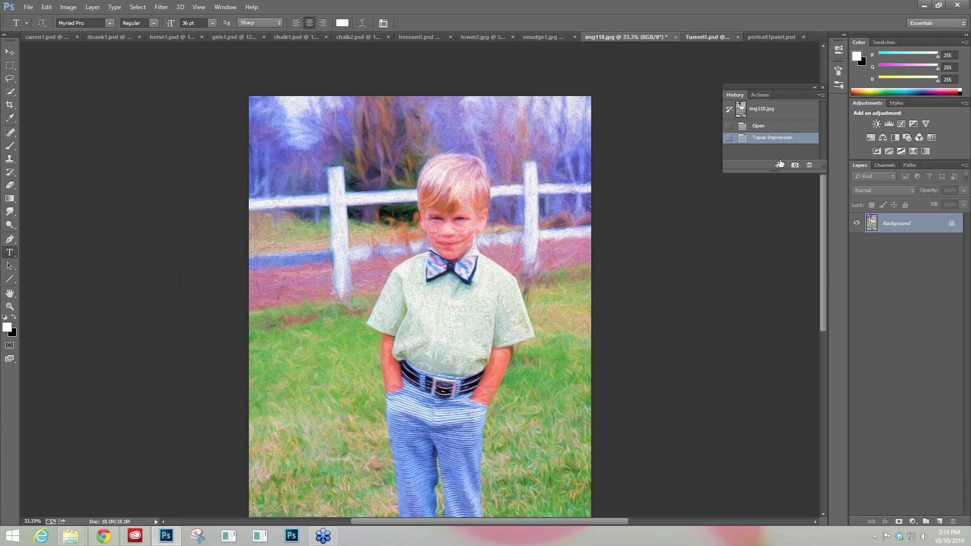
- Compare the painted sunset over water and the portrait1paint.psd painting with their original photos by toggling Layer 1's visibility in each document
key(ctrl+Tab)
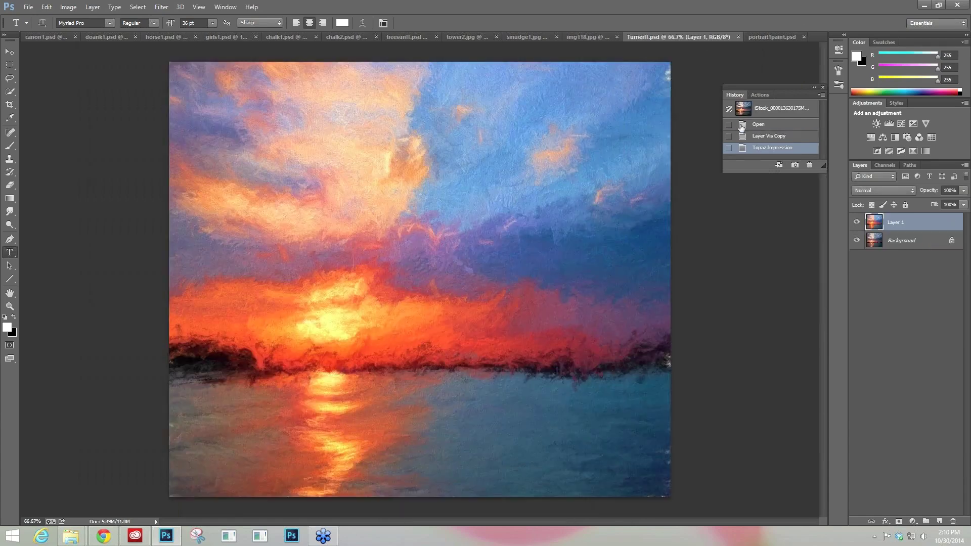
click(857, 223)
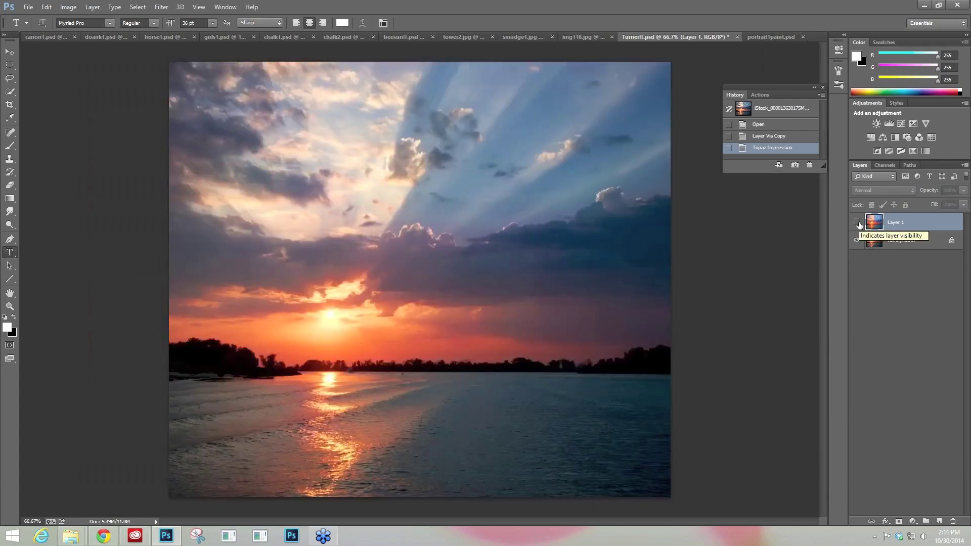
click(858, 223)
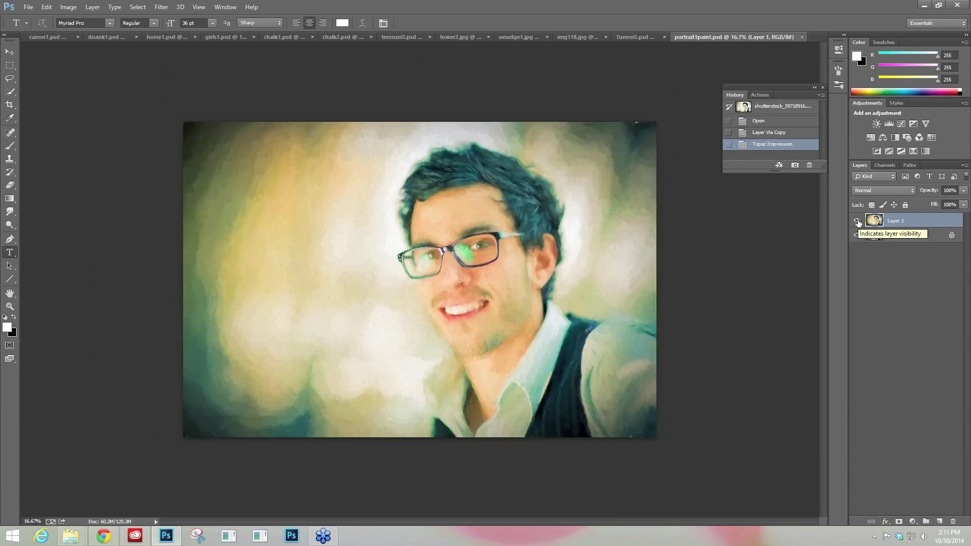
click(857, 222)
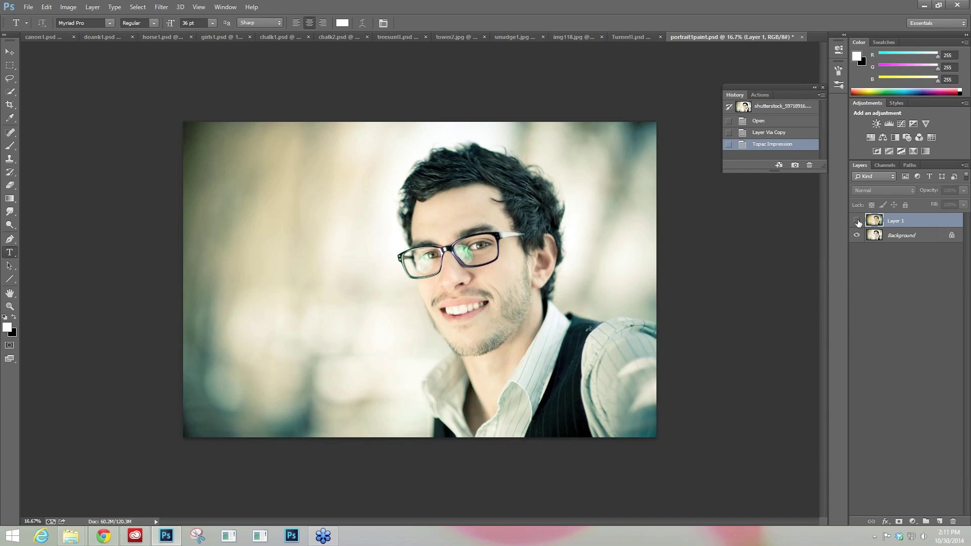
click(858, 222)
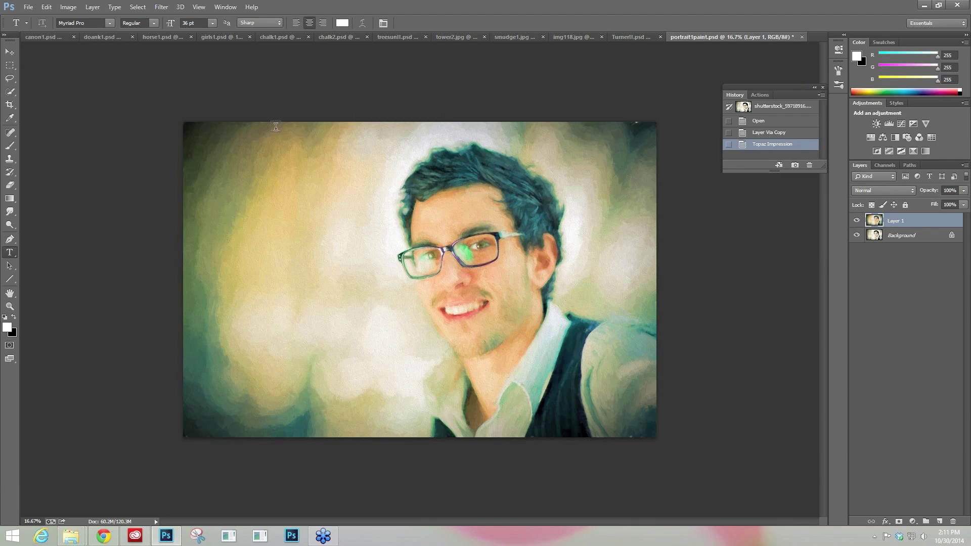
- Hide Layer 1 in the cannon document and launch the Topaz Impression filter on its Background layer
click(36, 38)
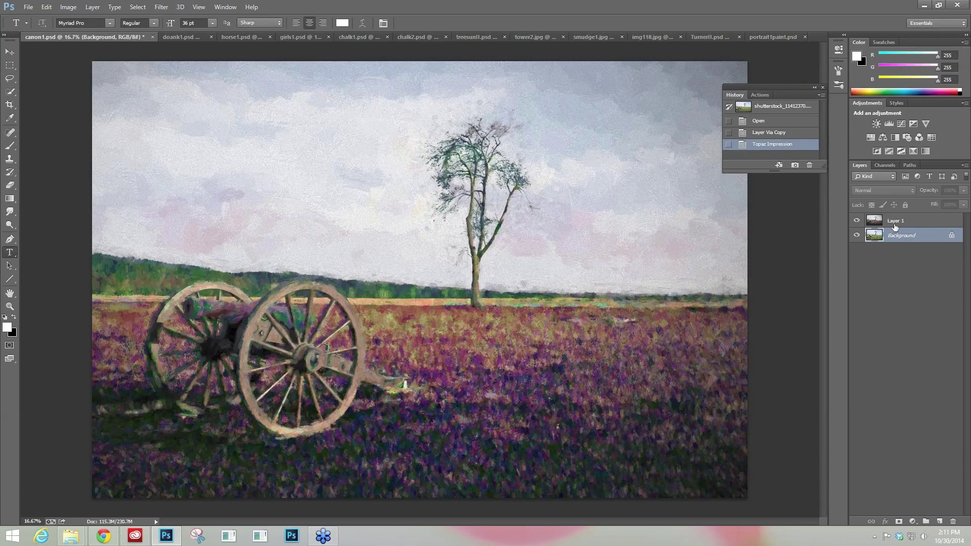
click(857, 221)
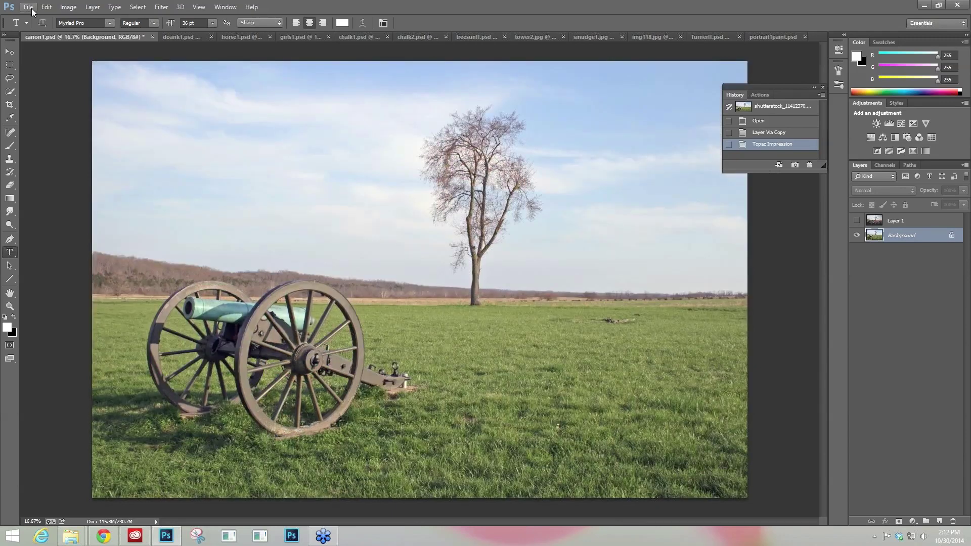
click(29, 7)
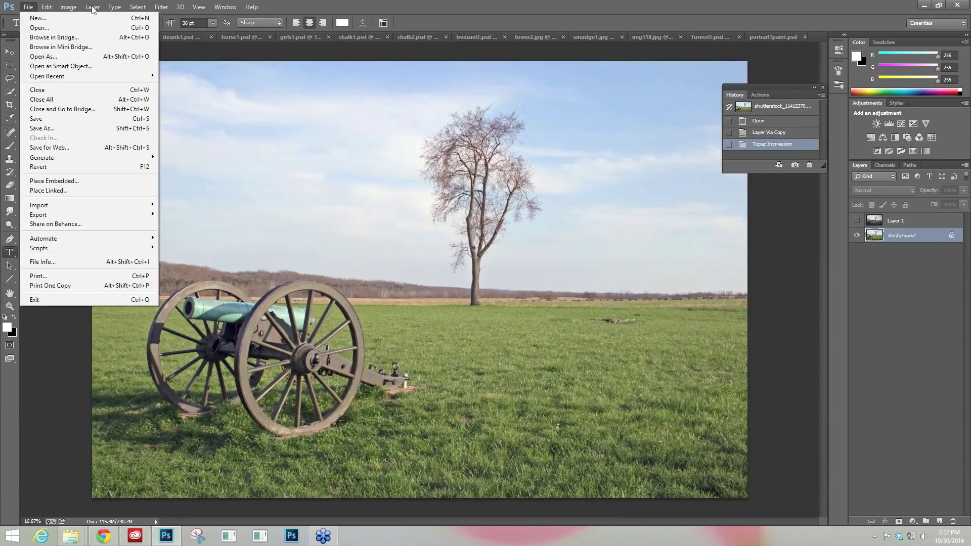
click(138, 6)
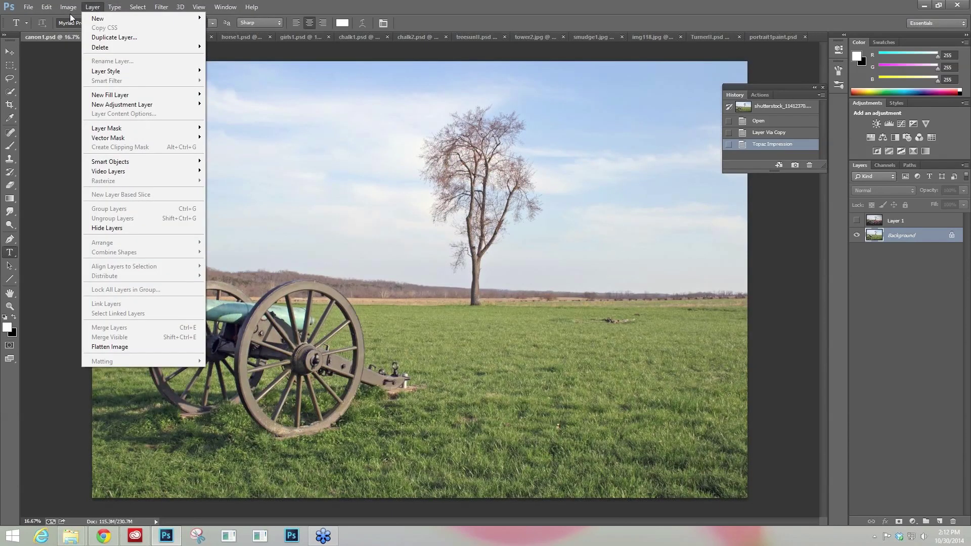
mouse_move(82, 11)
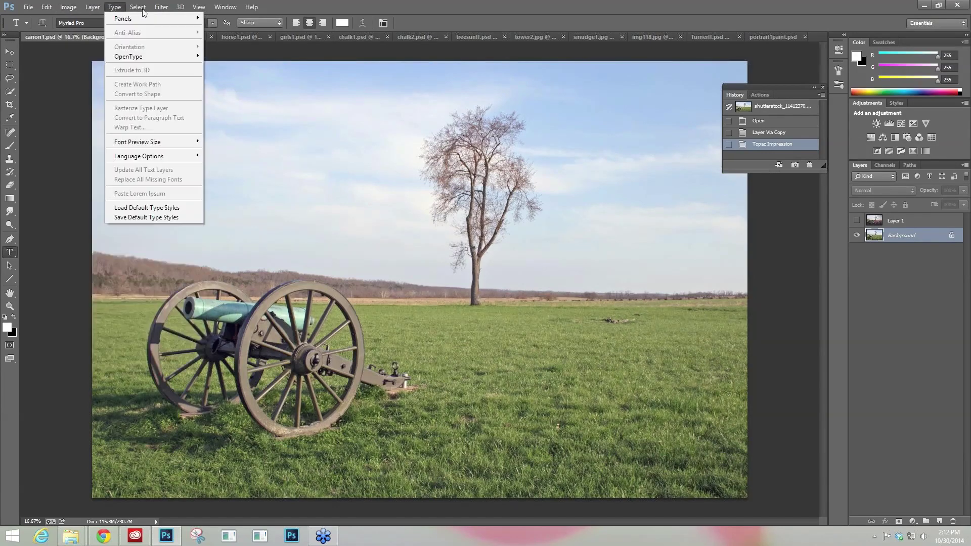
mouse_move(161, 7)
mouse_move(214, 229)
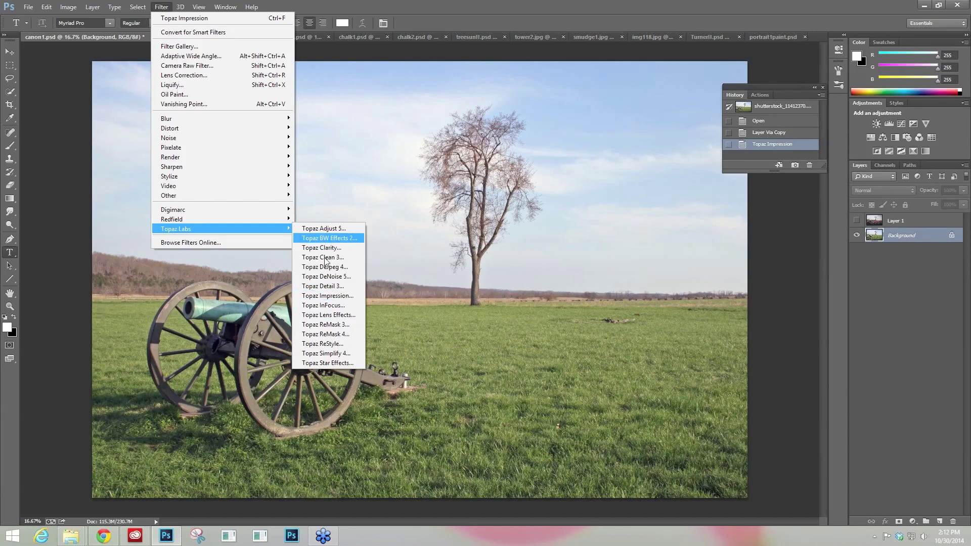
click(326, 296)
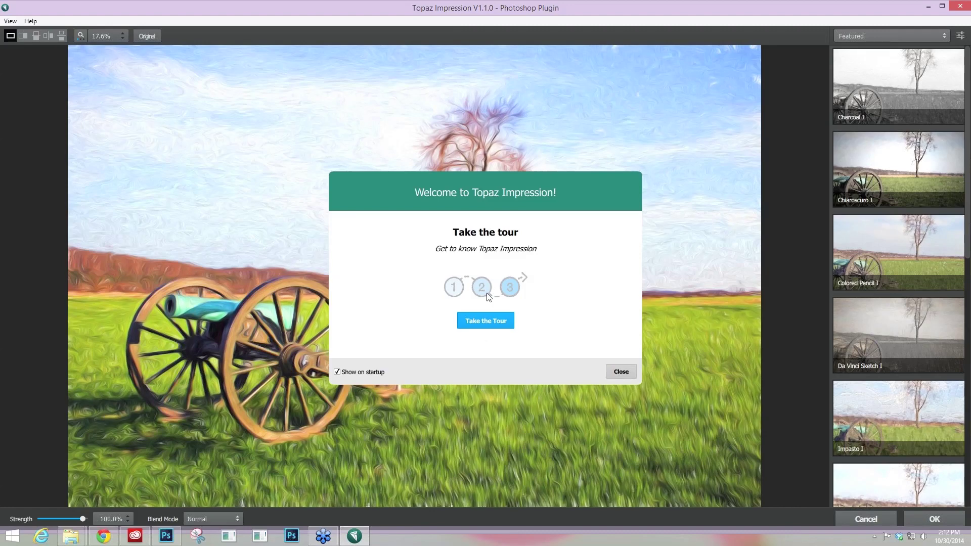
- Take the Topaz Impression tour through effect selection and the Parameters, Color, Lighting and Texture explanations, and finish it
click(485, 323)
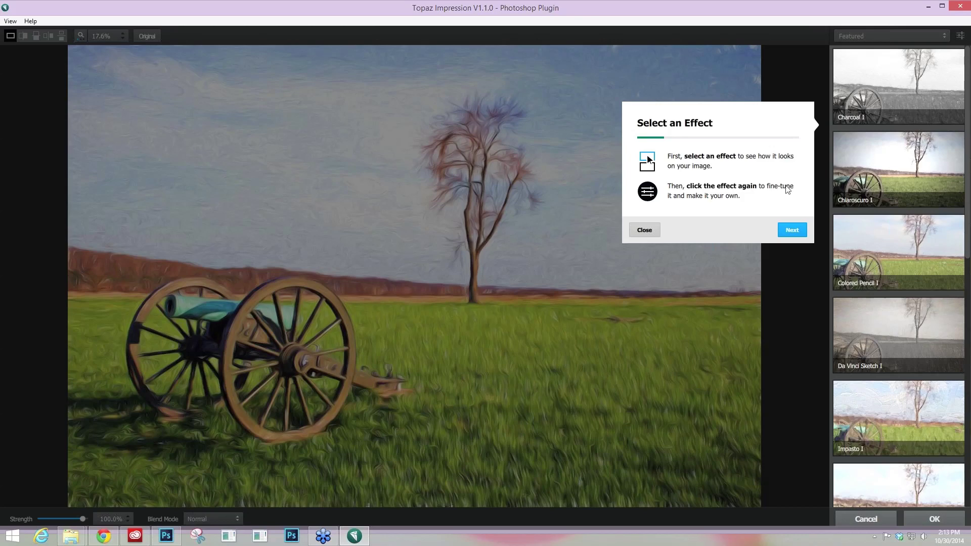
click(792, 230)
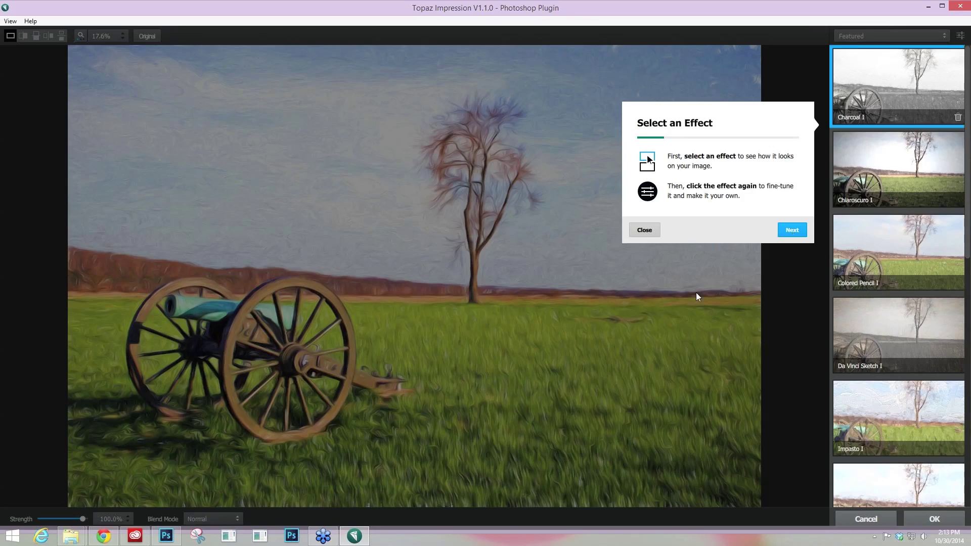
click(855, 71)
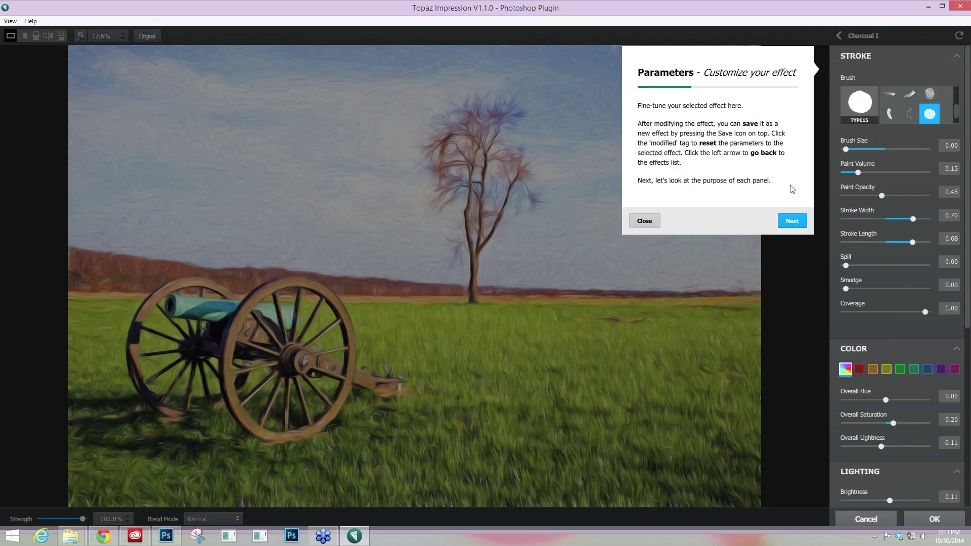
click(793, 221)
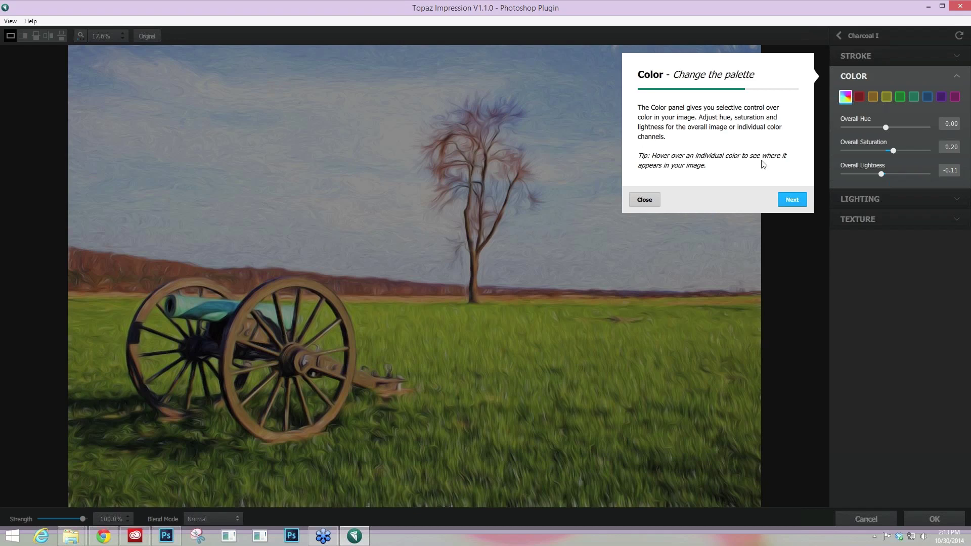
click(791, 199)
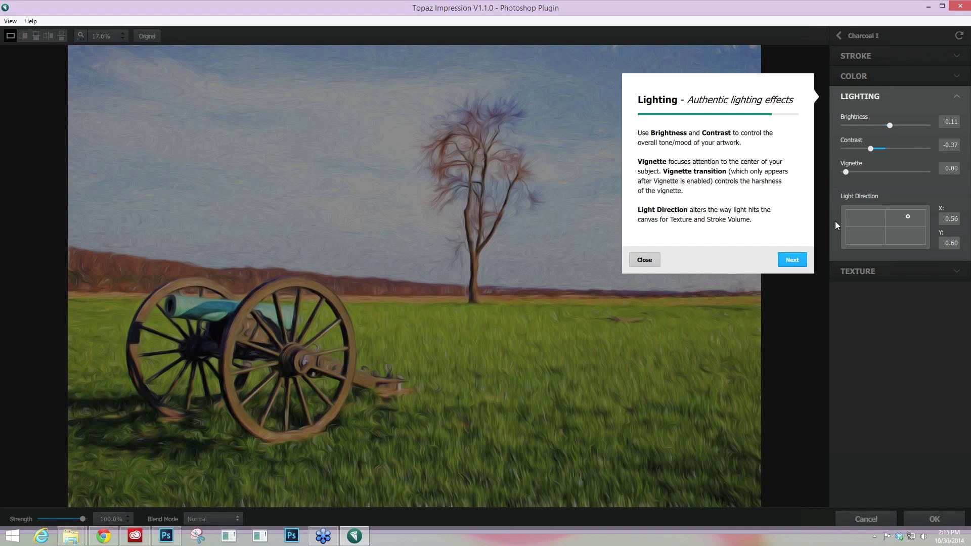
click(789, 263)
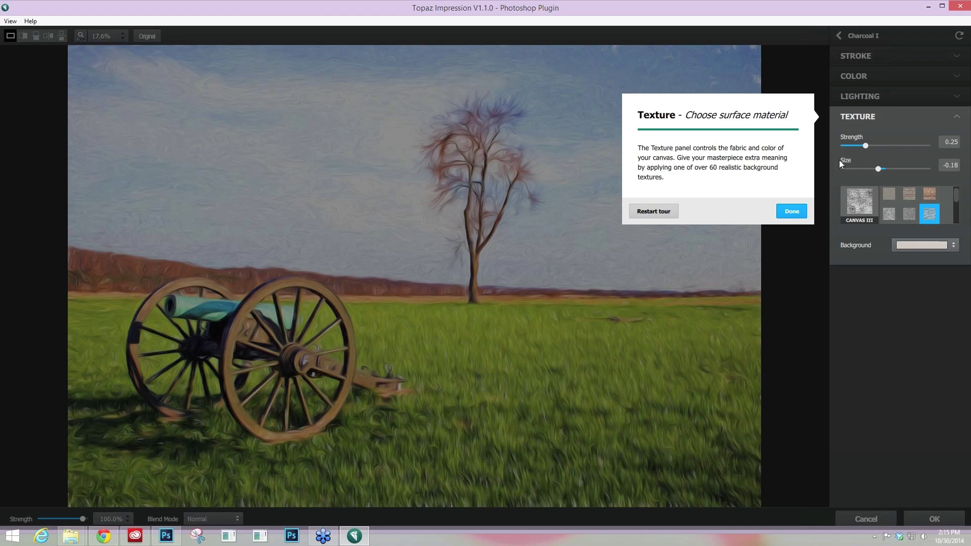
click(791, 211)
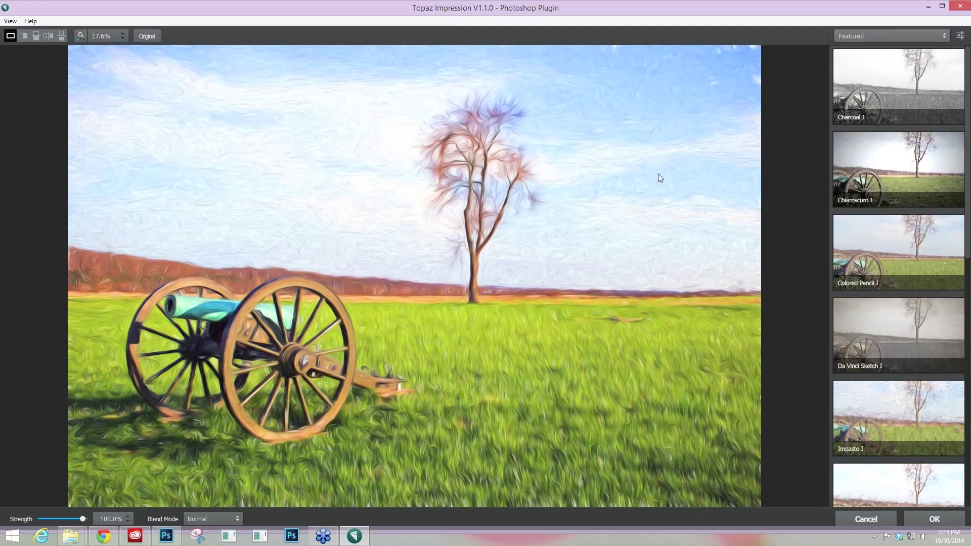
- Preview the Charcoal I and Chiaroscuro I effects on the cannon photo and browse the other Featured effects
click(876, 88)
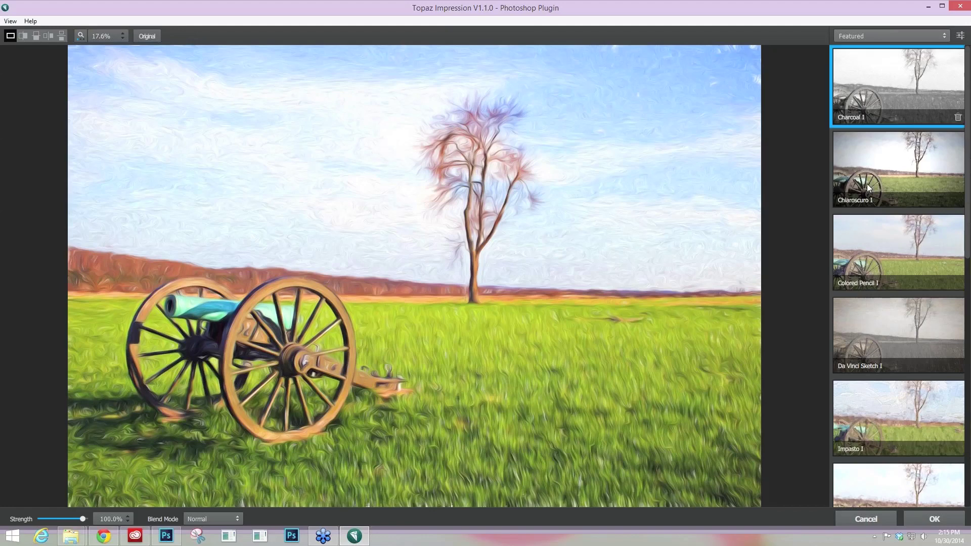
click(909, 171)
scroll(897, 283, down, 2)
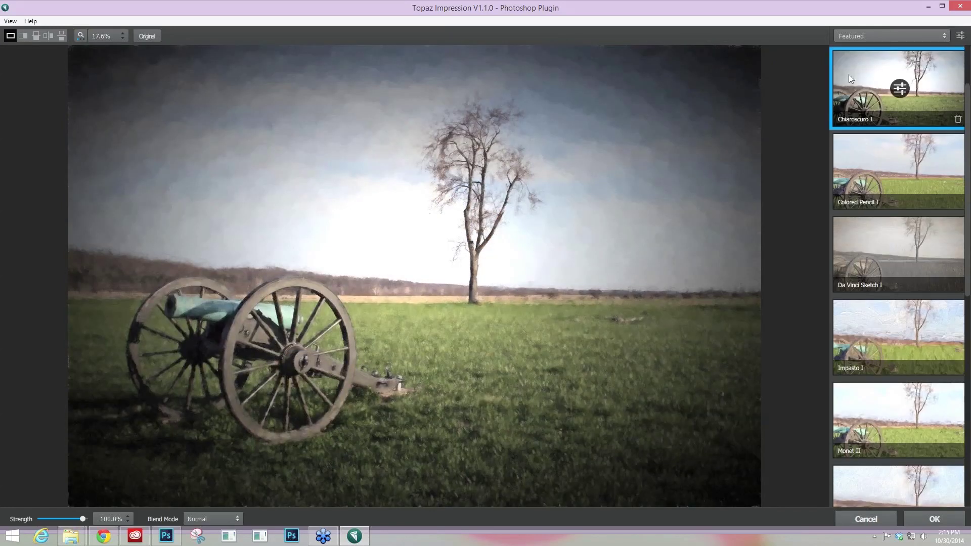
scroll(927, 281, down, 1)
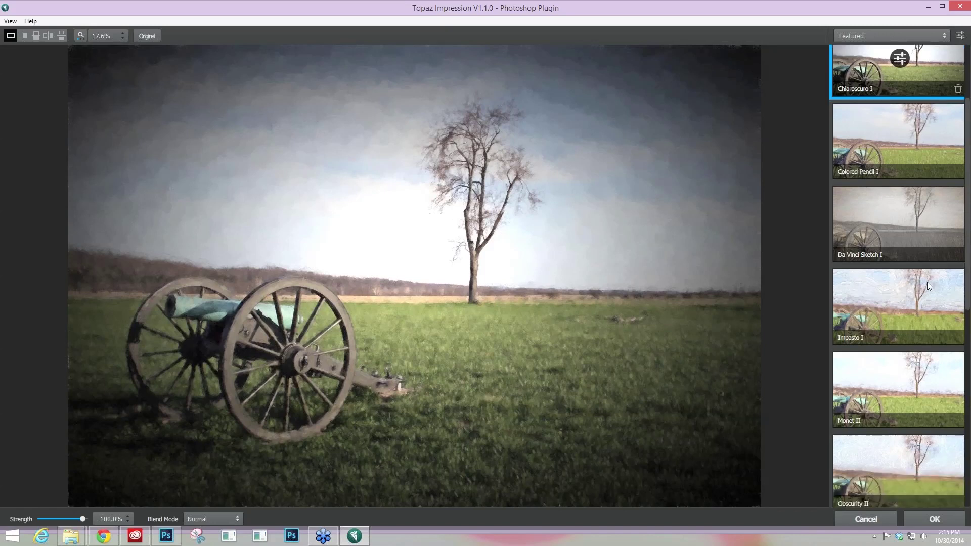
scroll(931, 311, down, 1)
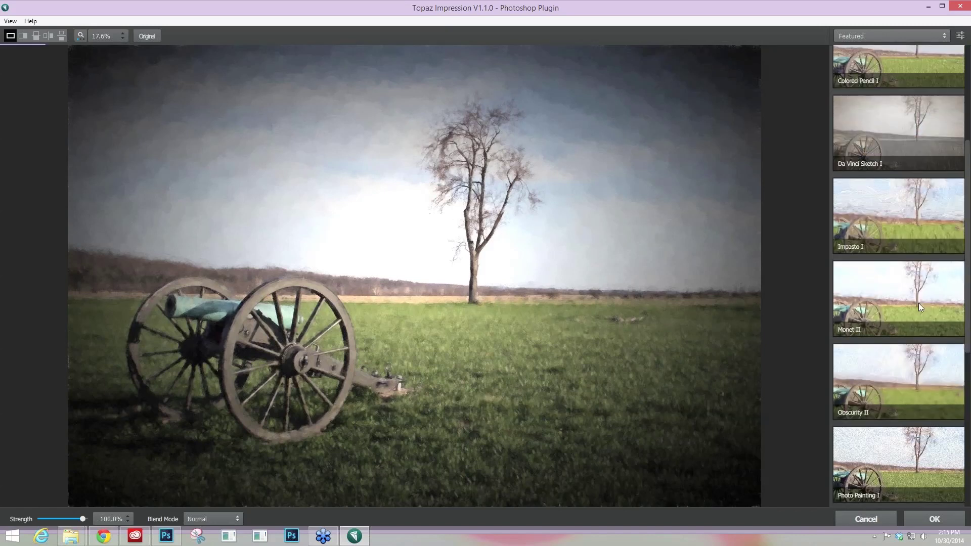
scroll(918, 302, down, 1)
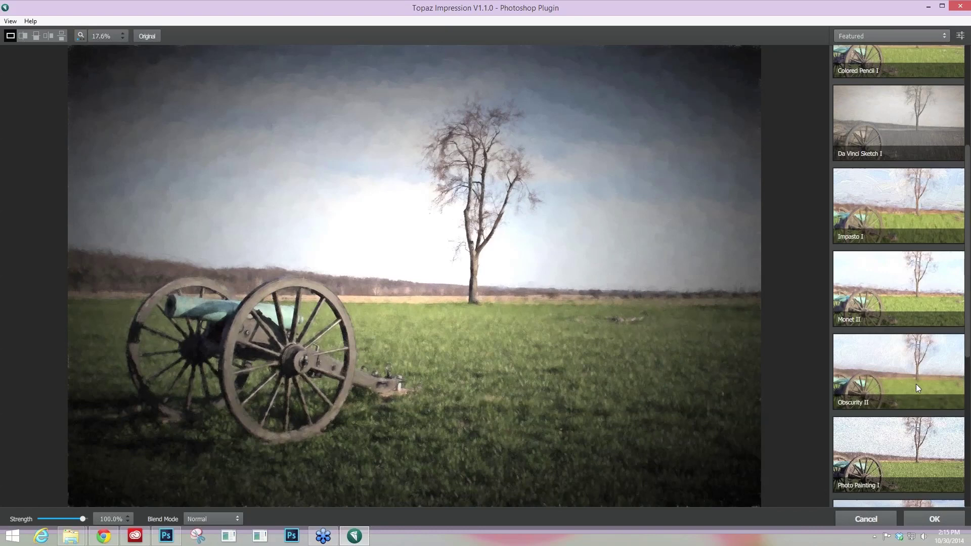
scroll(916, 384, down, 1)
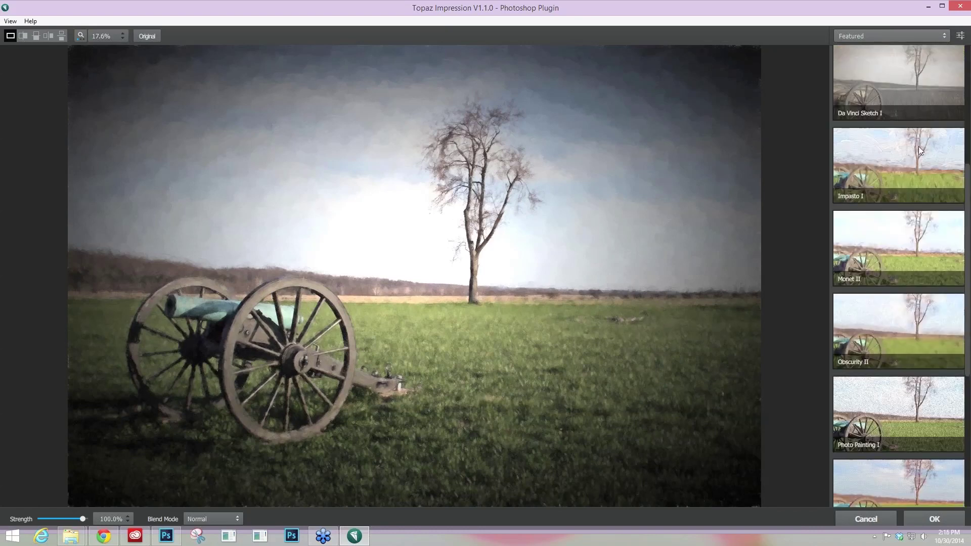
- Try the Da Vinci Sketch I and Stamp Brush III effects, and apply Watercolor IV to the preview
scroll(907, 436, down, 3)
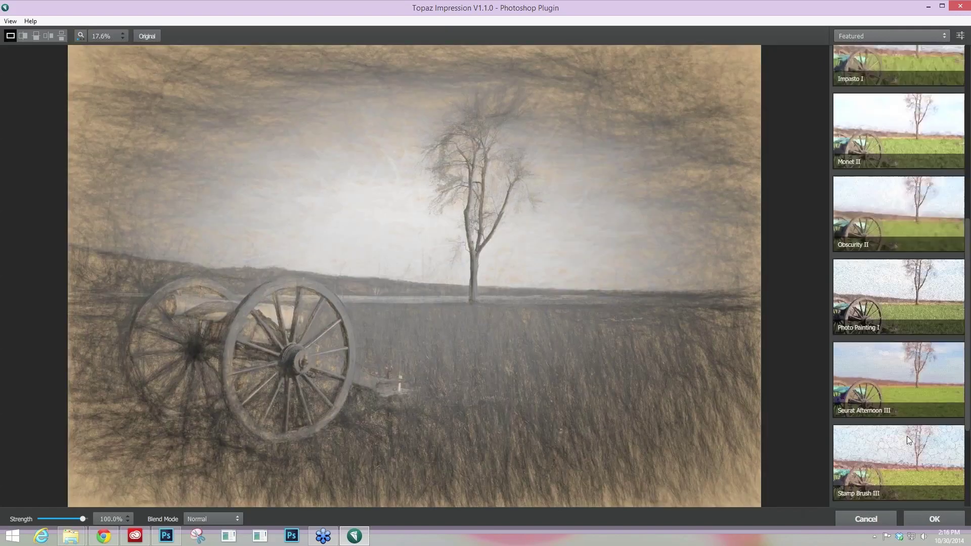
scroll(907, 436, down, 1)
click(907, 436)
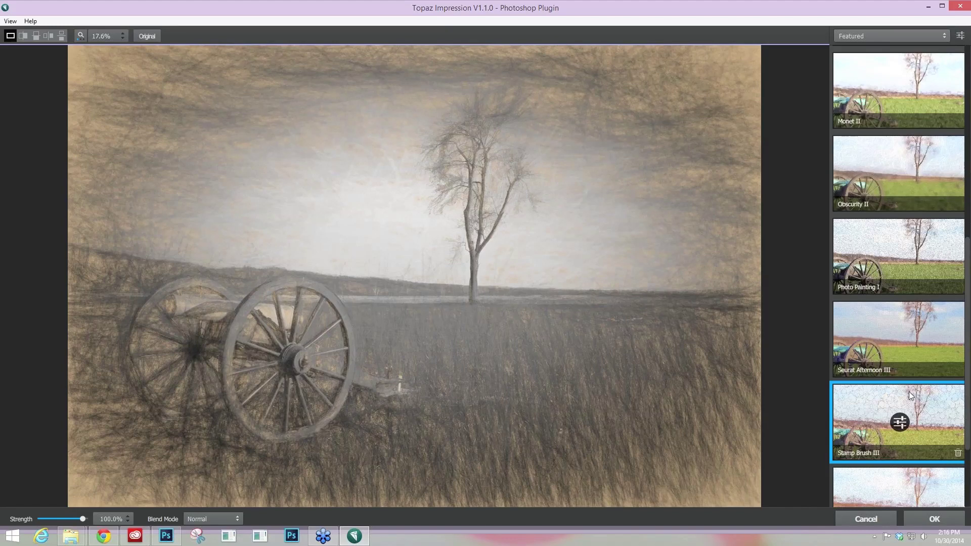
scroll(909, 392, down, 3)
click(915, 450)
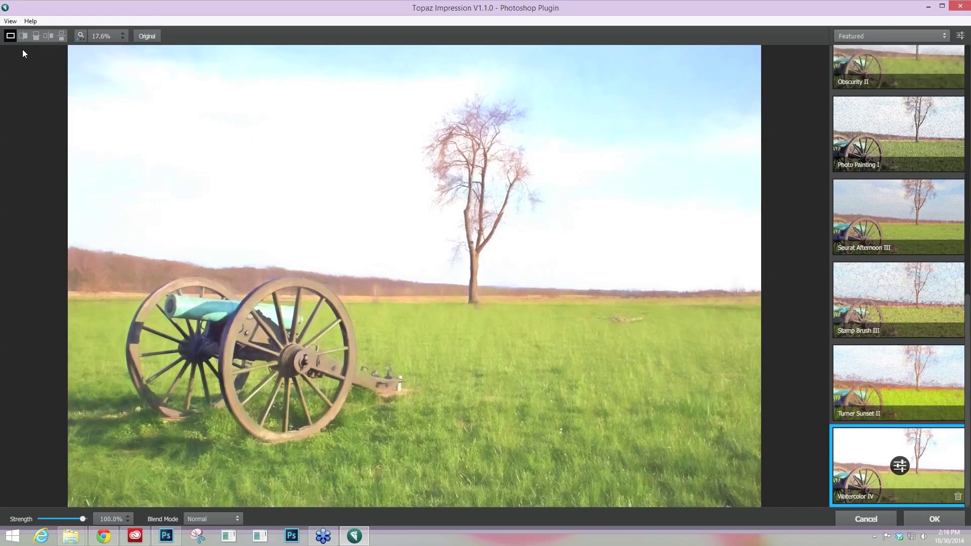
click(30, 21)
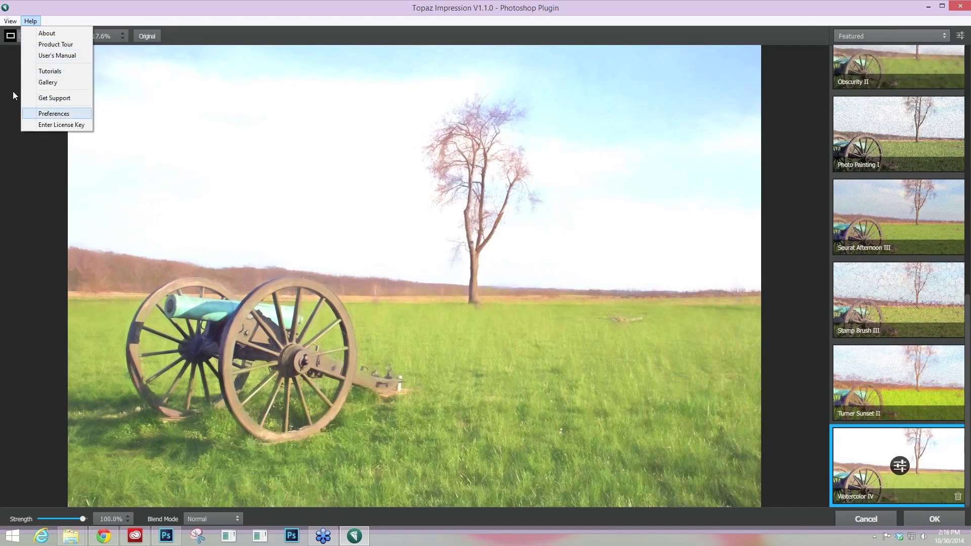
click(13, 29)
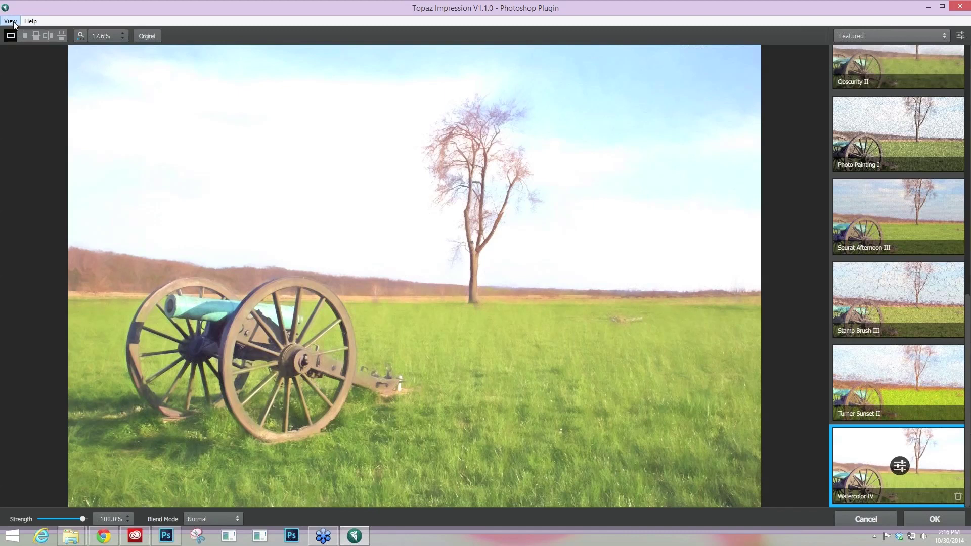
click(13, 23)
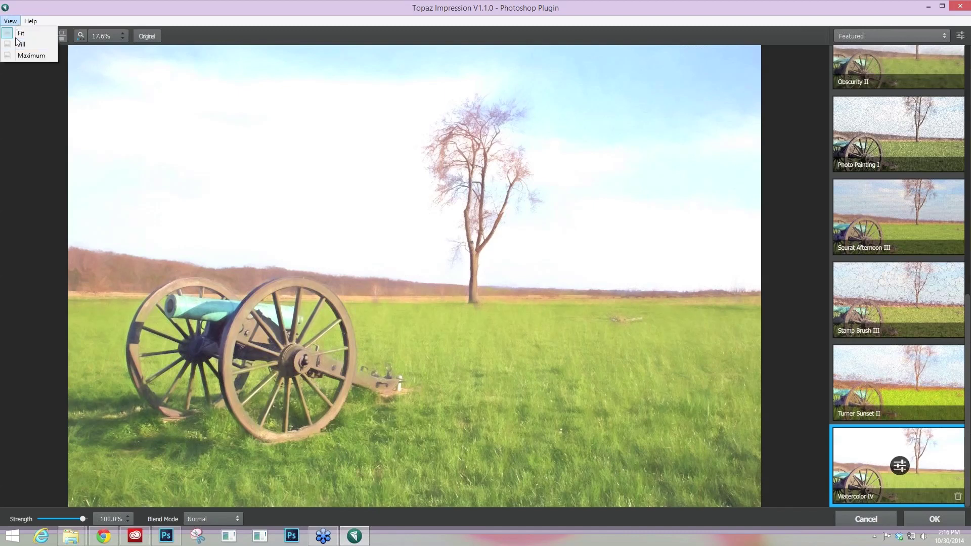
click(16, 40)
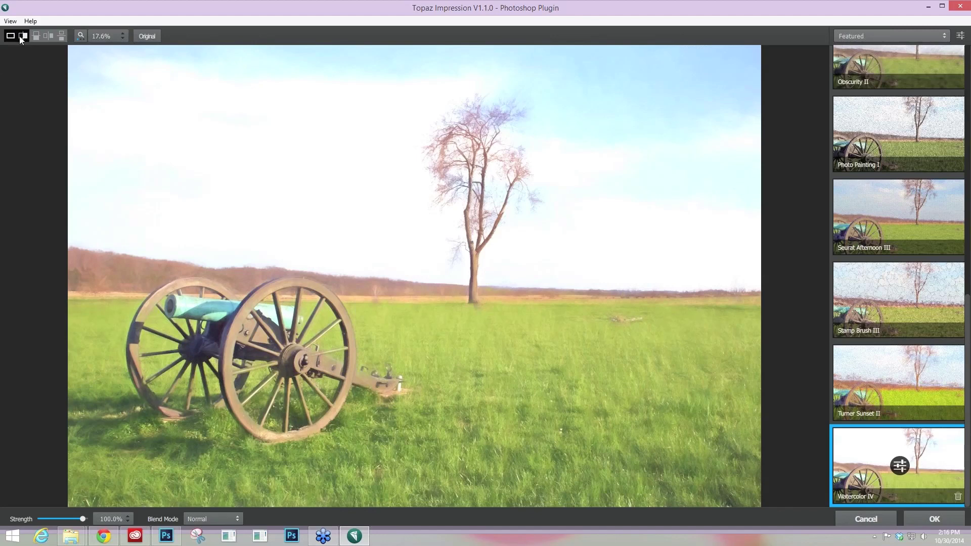
- Compare the Watercolor IV result with the original in vertical split, horizontal split and side-by-side views
click(22, 36)
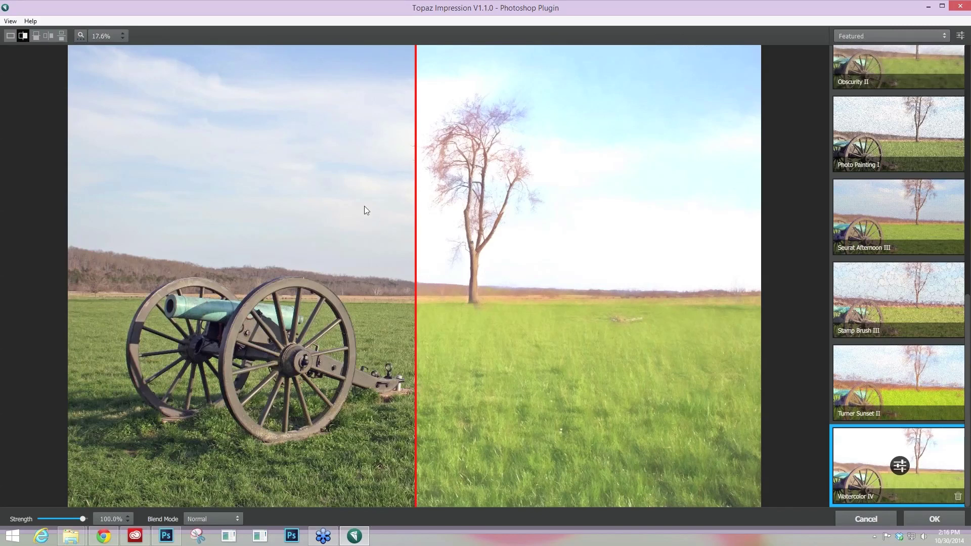
click(38, 34)
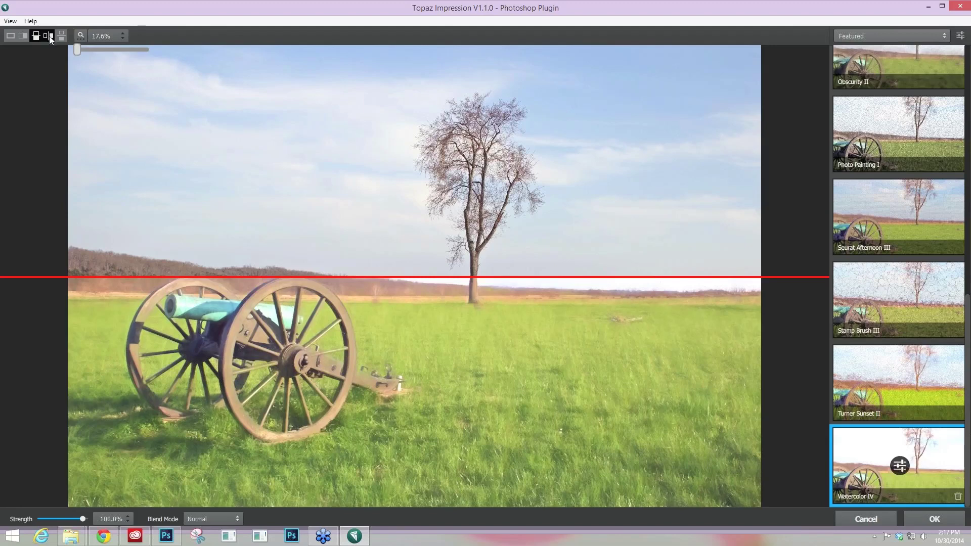
click(49, 36)
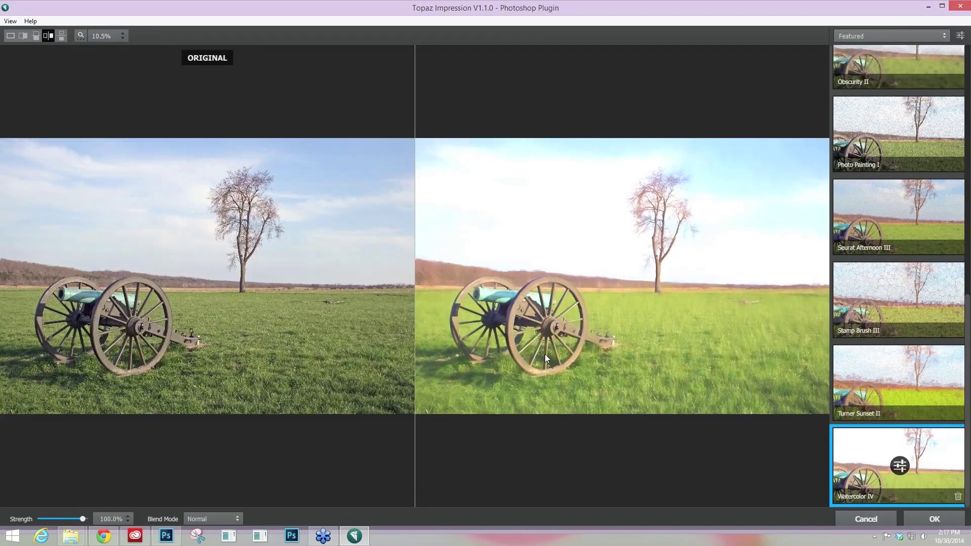
- Preview the Turner Sunset II effect, compare it with the original stacked above it, and return to the single-image view
key(Up)
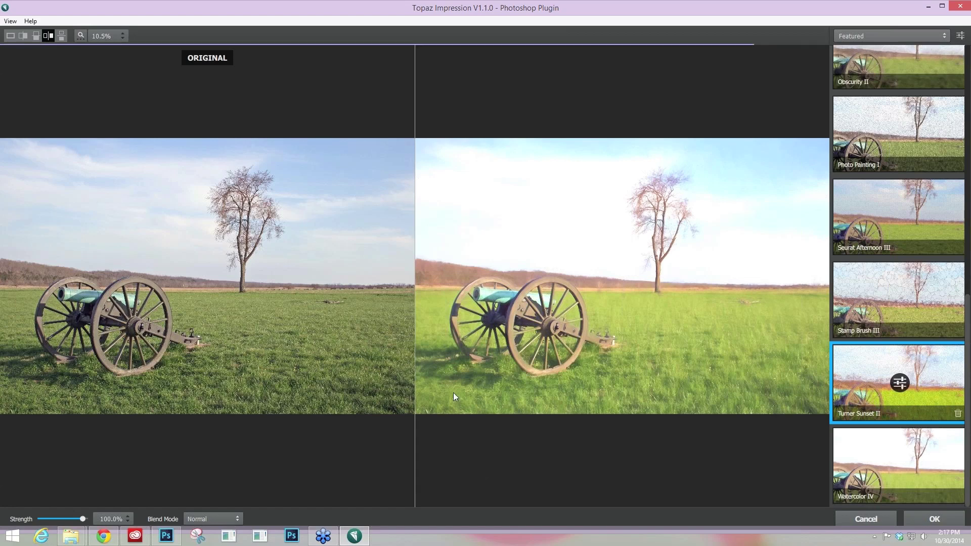
click(60, 37)
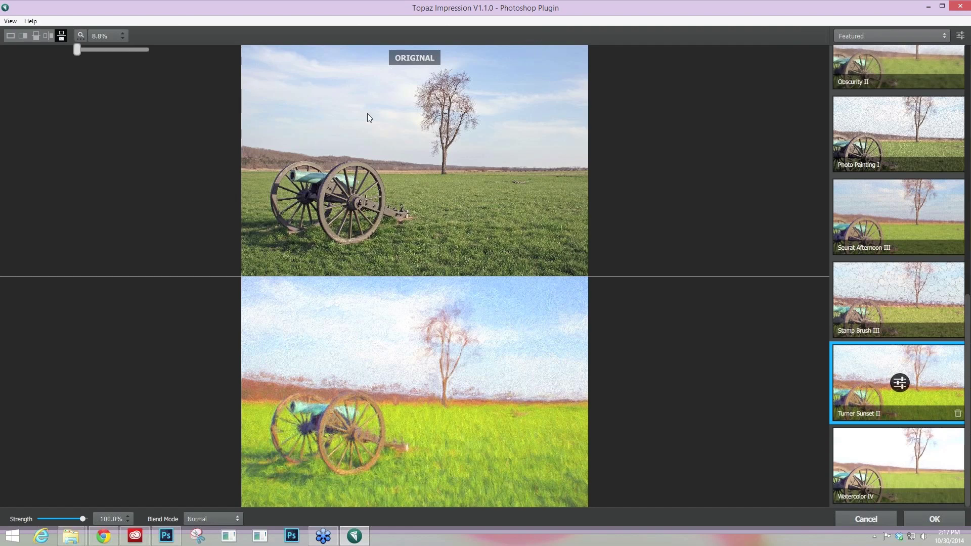
click(8, 36)
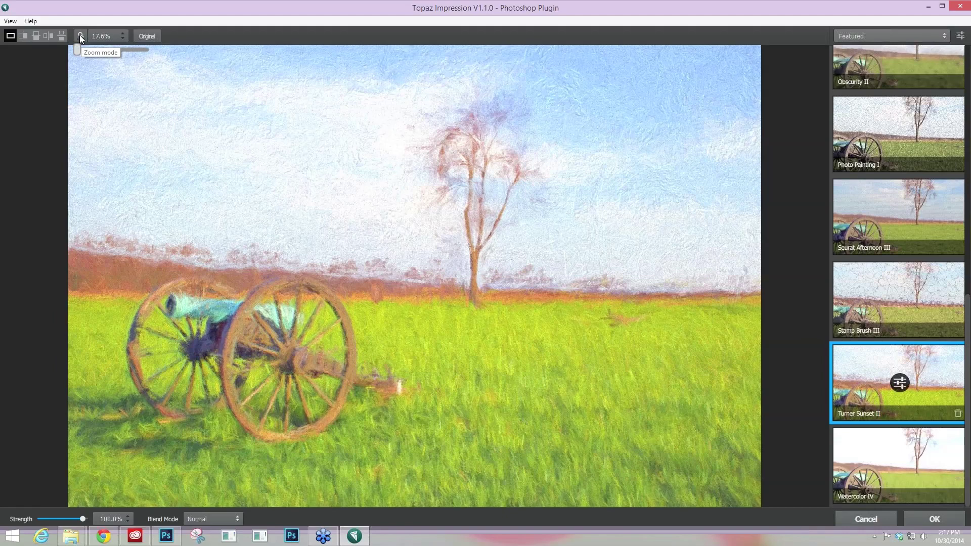
- Toggle the Turner Sunset II preview between 100% zoom and the whole image to inspect the brushwork
click(80, 35)
click(80, 35)
click(80, 35)
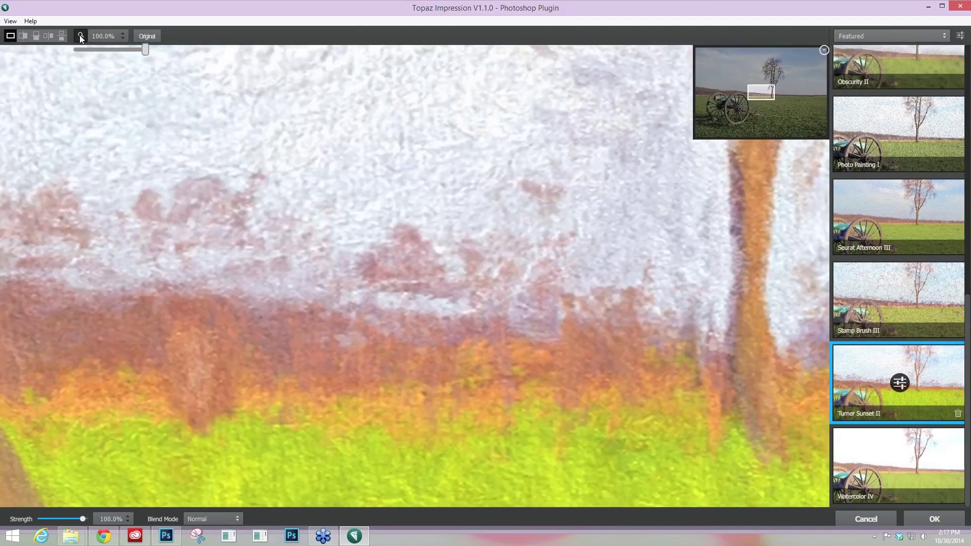
click(80, 35)
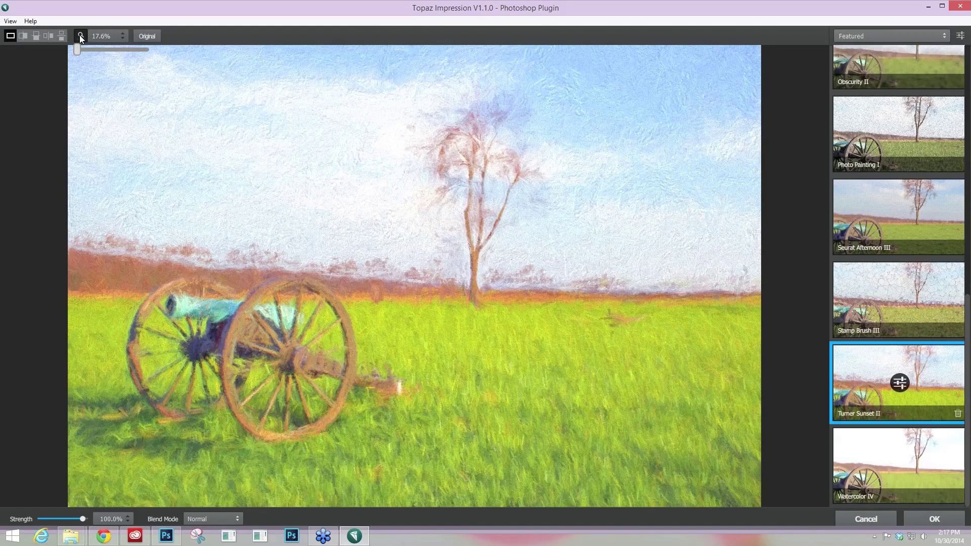
click(80, 35)
click(80, 35)
- Vary the preview zoom up to 100% and back to 50% to examine the painted texture at different magnifications
click(83, 50)
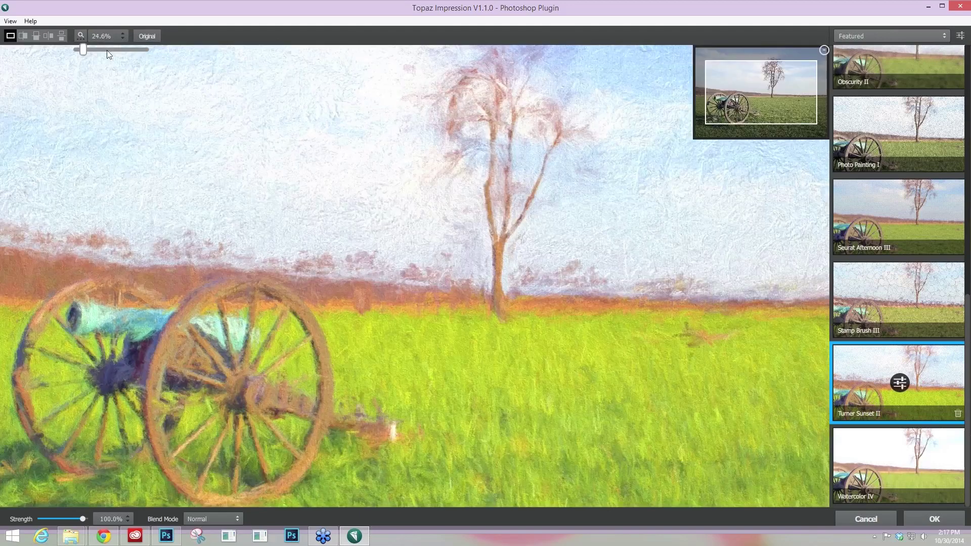
scroll(107, 50, up, 3)
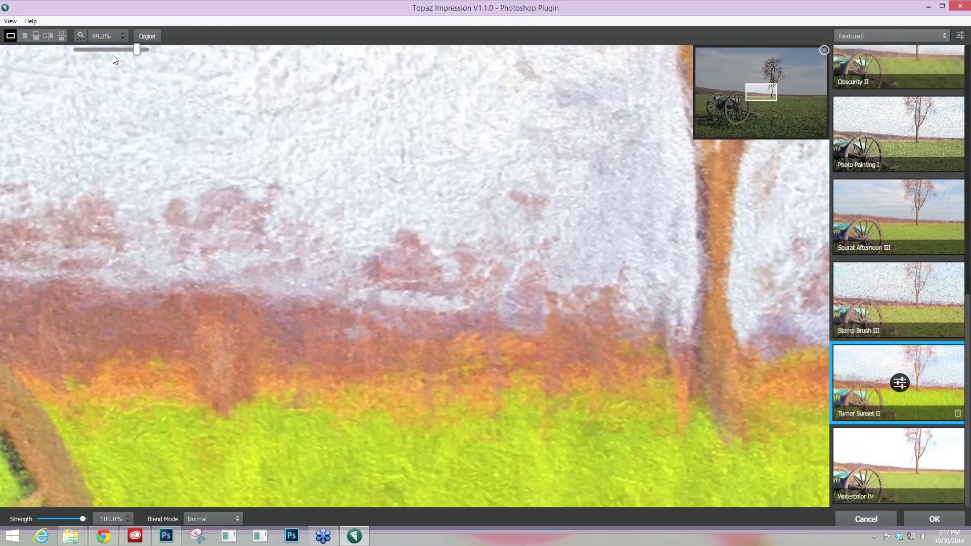
scroll(121, 33, down, 2)
scroll(122, 33, up, 1)
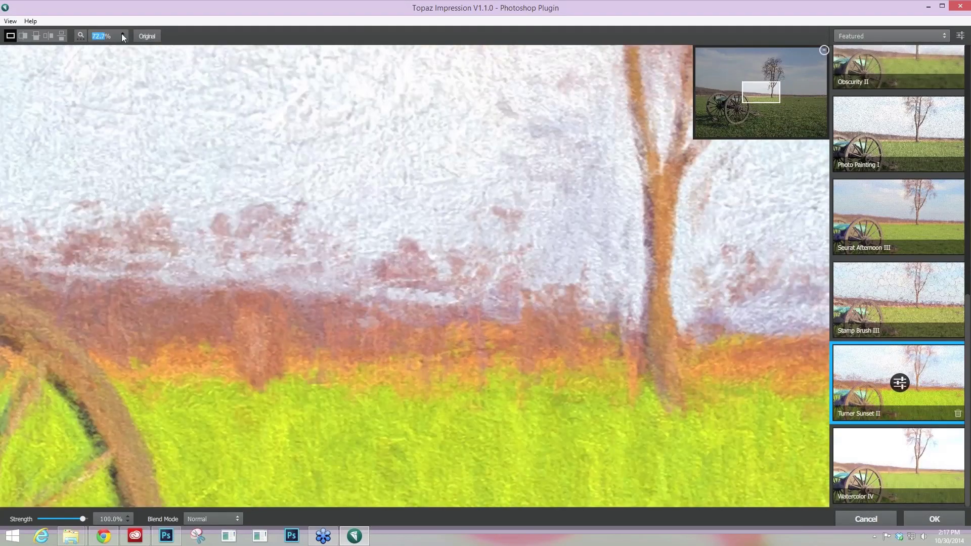
scroll(121, 33, up, 1)
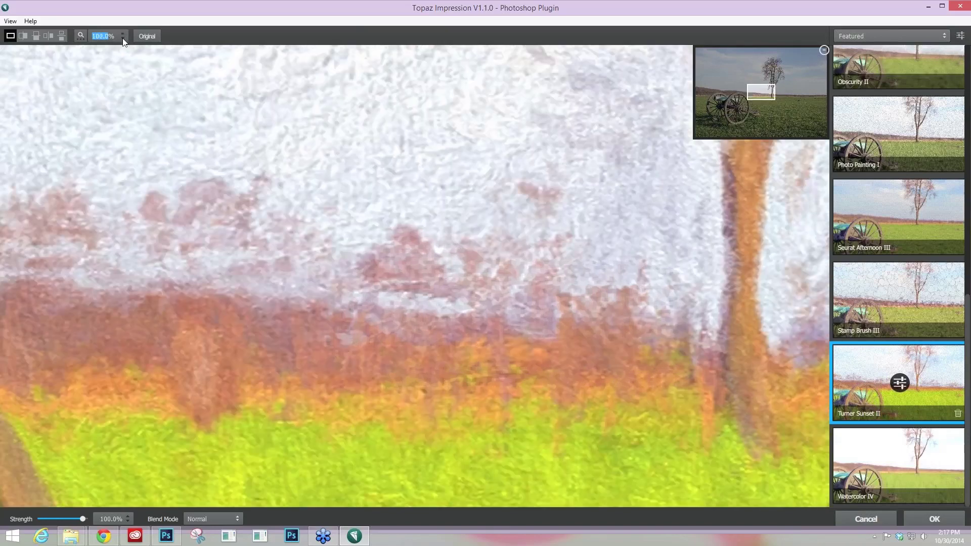
click(81, 36)
scroll(126, 54, down, 1)
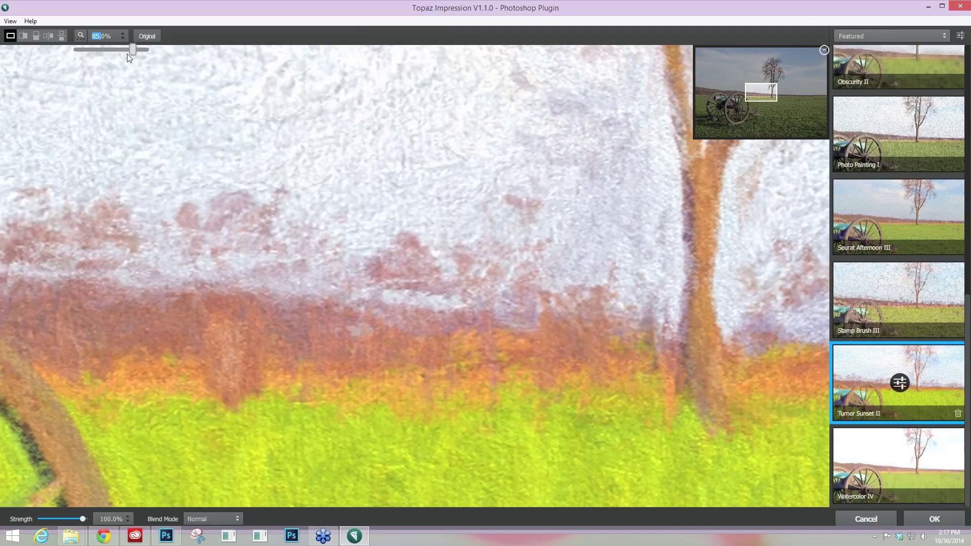
scroll(128, 57, down, 2)
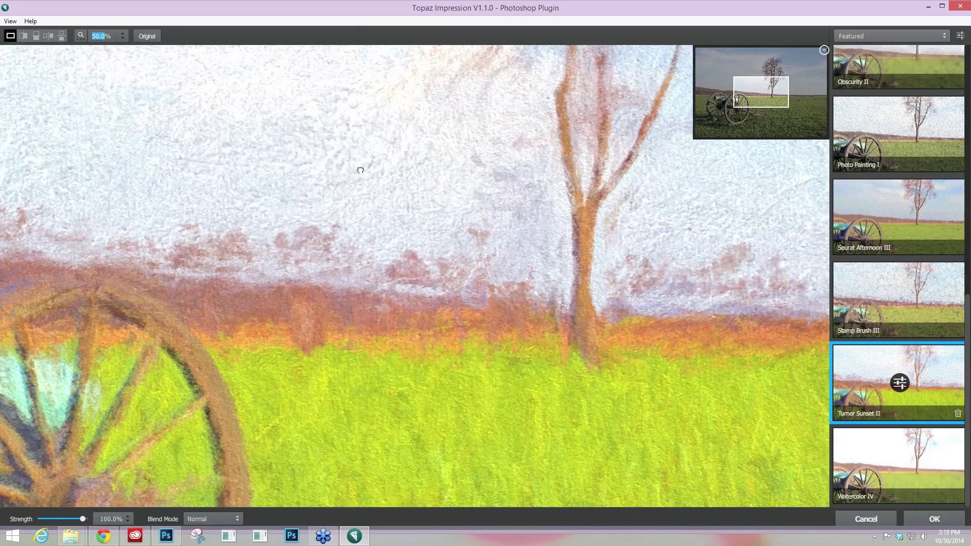
- Fit the whole photo in the view and flip between the original and the Turner Sunset II result
click(147, 36)
key(ctrl+0)
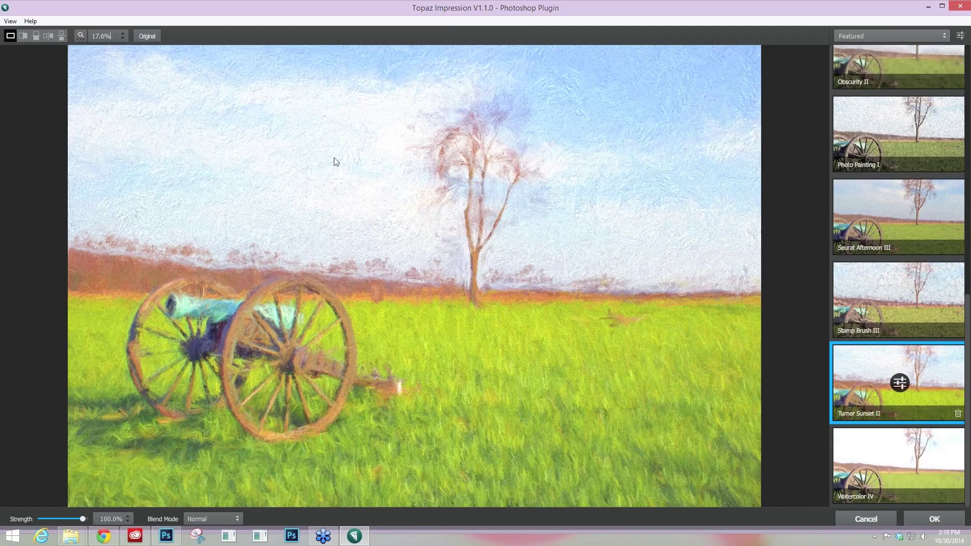
click(335, 161)
drag(335, 161, 335, 160)
click(335, 160)
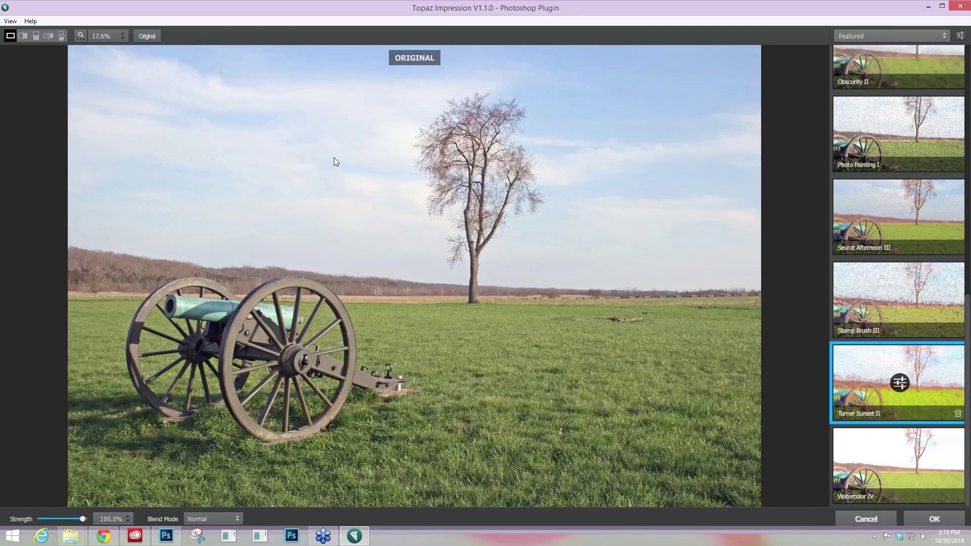
drag(340, 141, 339, 141)
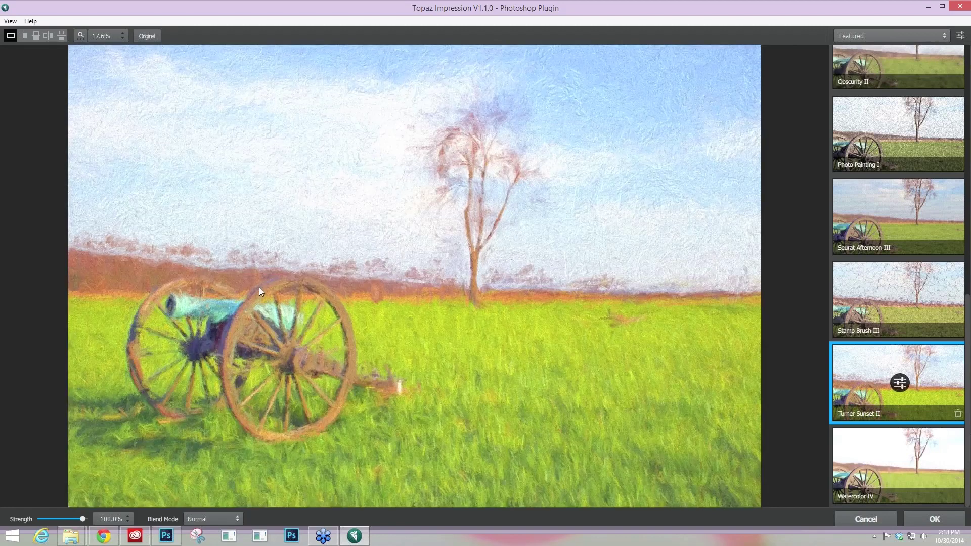
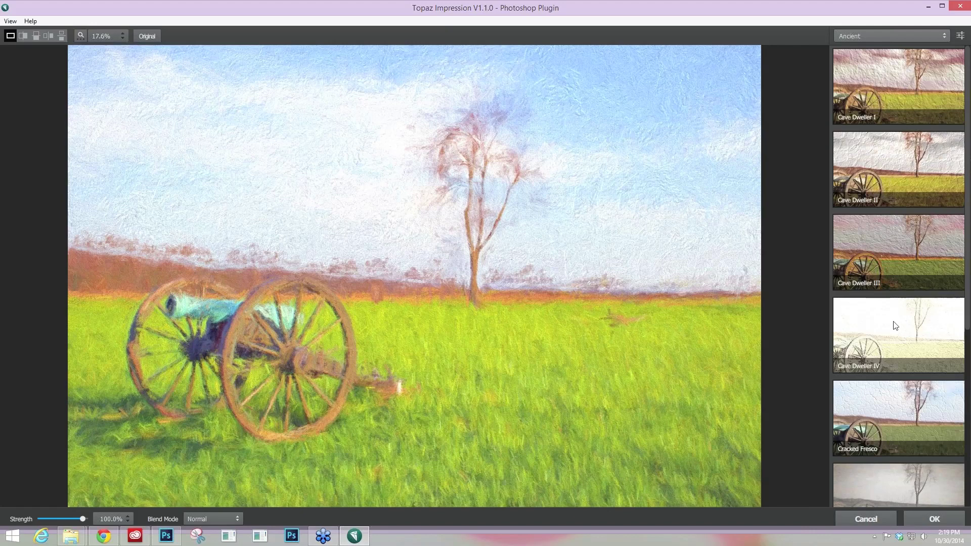
- Preview the Ancient effects Cave Dweller I and Cracked Fresco on the cannon photo and browse the rest of that category
click(885, 80)
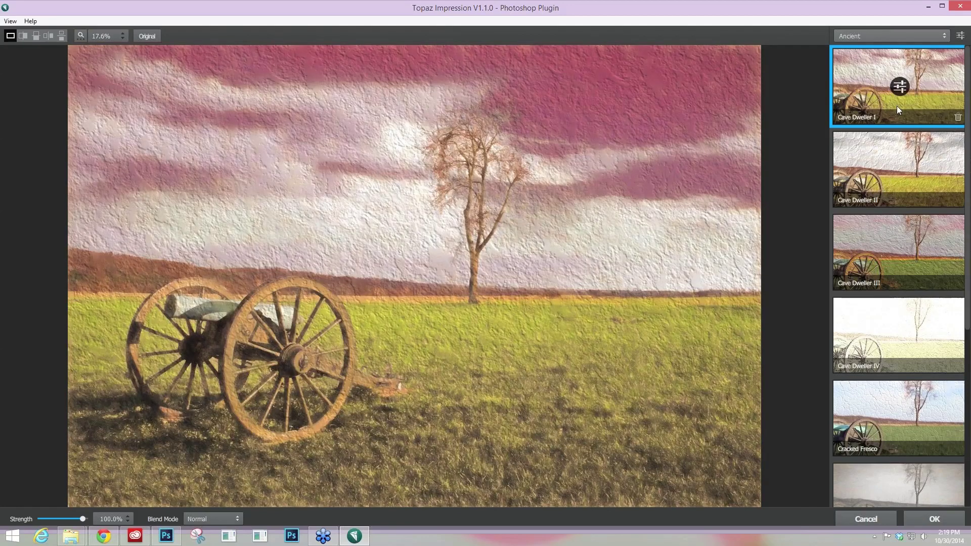
scroll(892, 152, down, 1)
scroll(885, 217, down, 2)
click(905, 273)
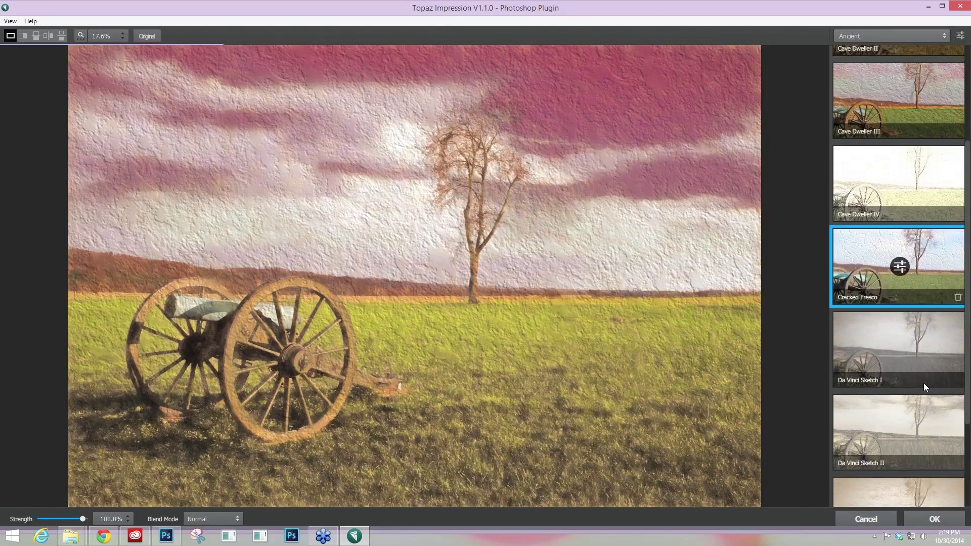
scroll(883, 324, down, 1)
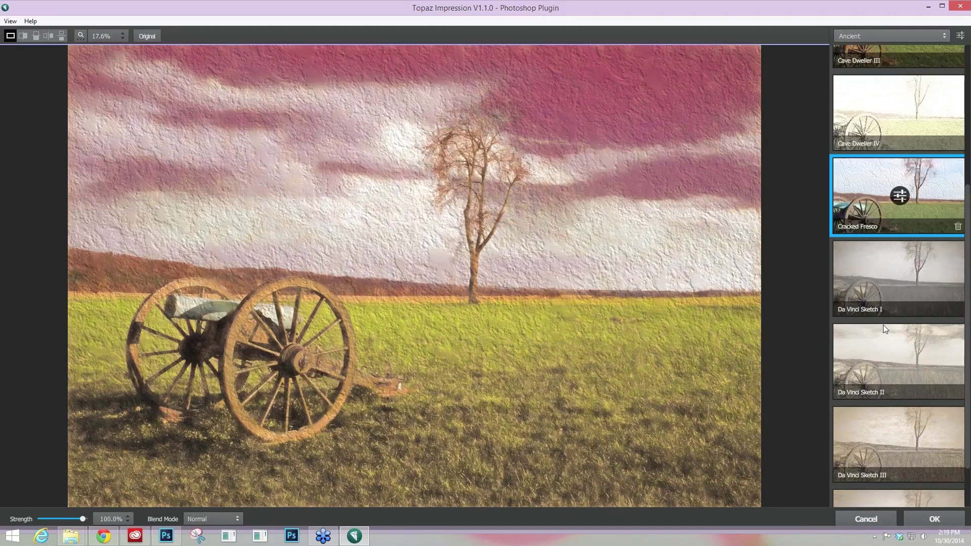
scroll(883, 325, down, 1)
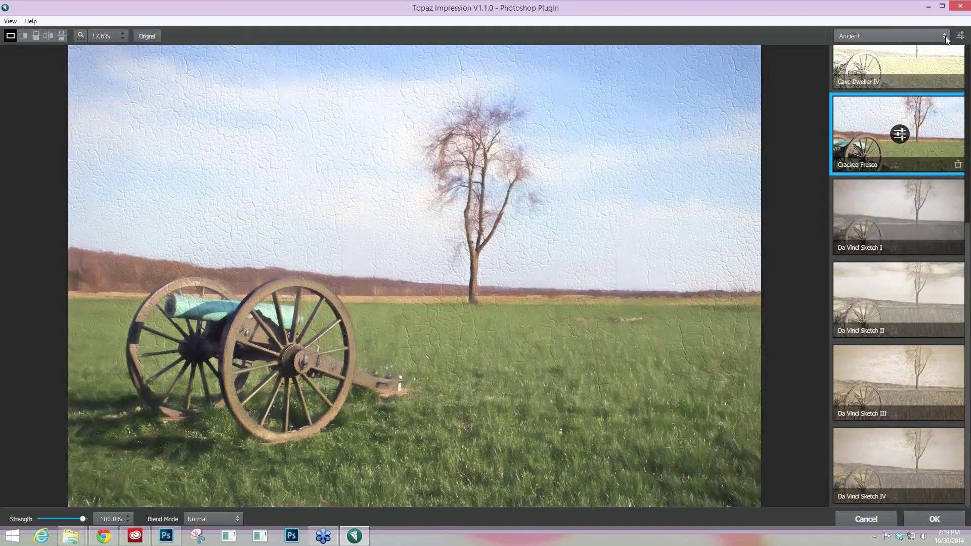
- Switch to the Impressionistic effects category and preview Monet II on the photo
click(883, 36)
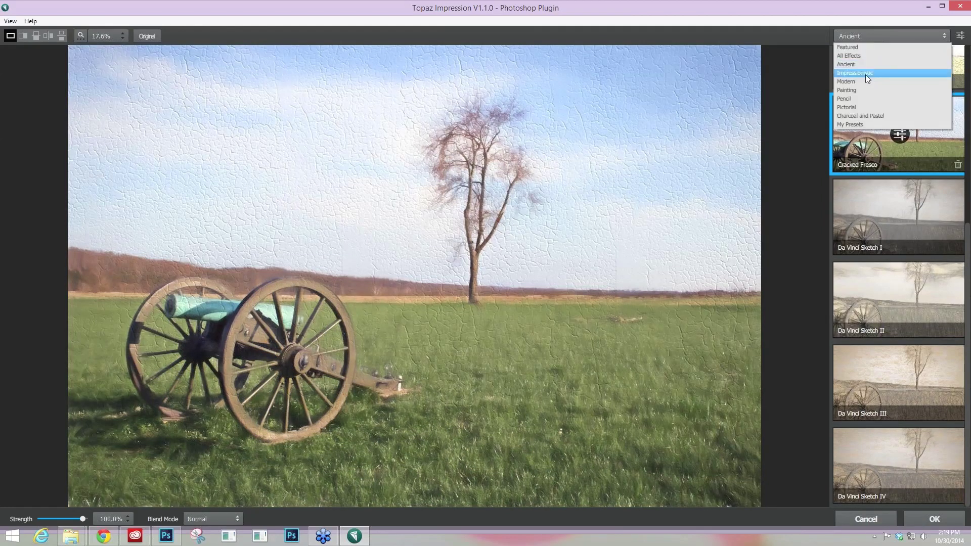
click(866, 75)
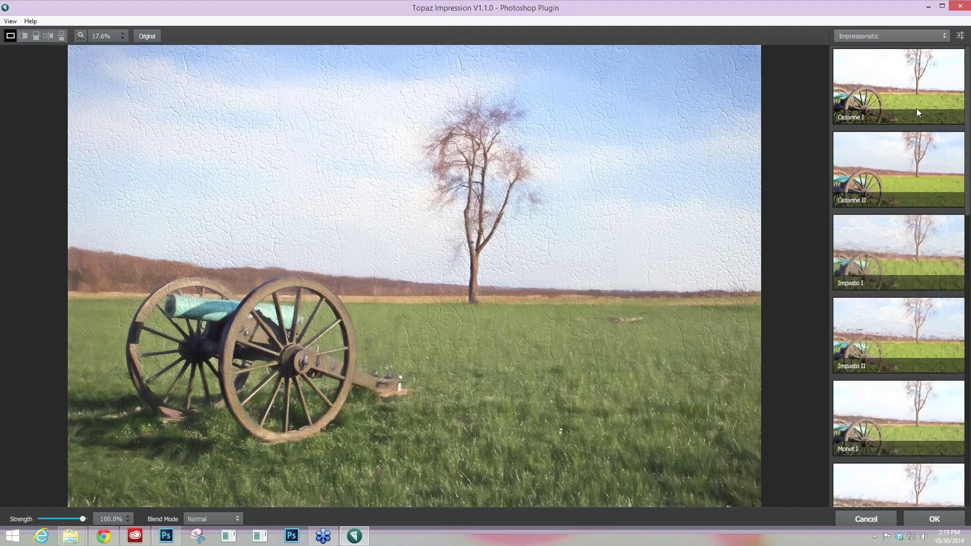
scroll(906, 227, down, 3)
click(934, 375)
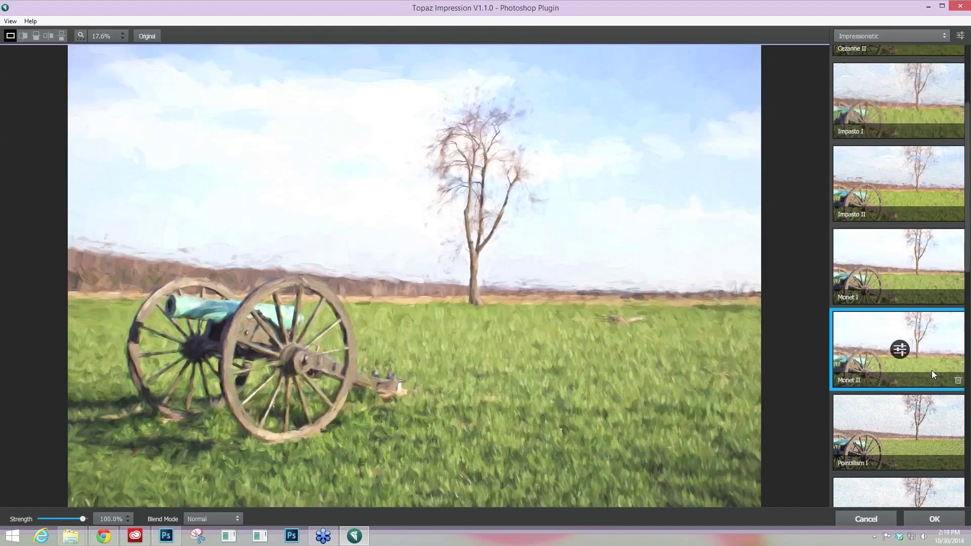
- Preview Pointillism I, and go on through the Pointillism II, Renoir and Swirly Strokes effects
scroll(881, 273, down, 3)
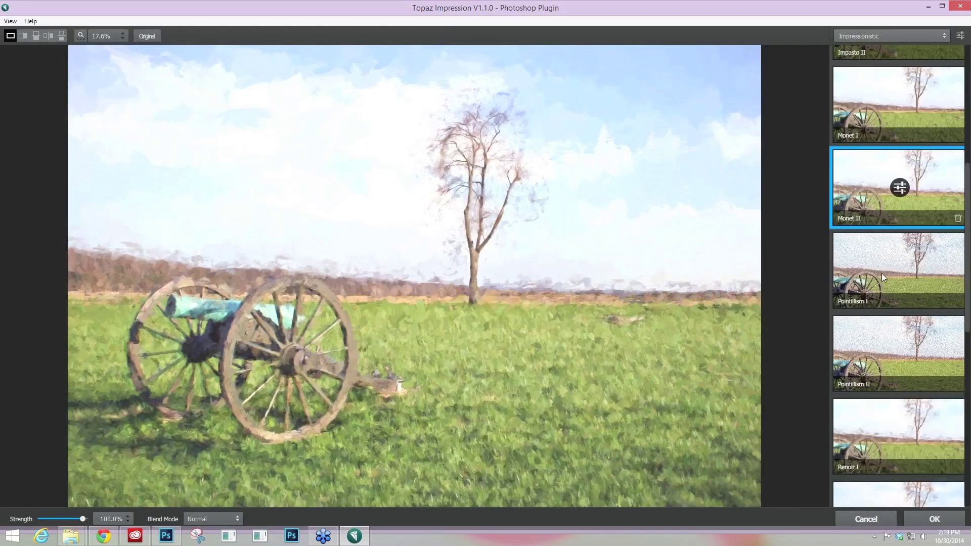
click(882, 274)
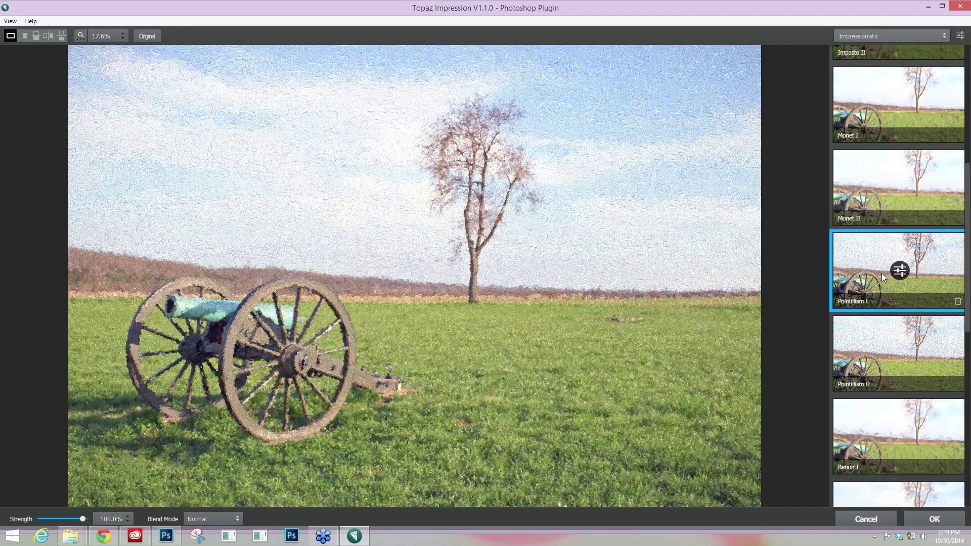
key(Down)
key(Down)
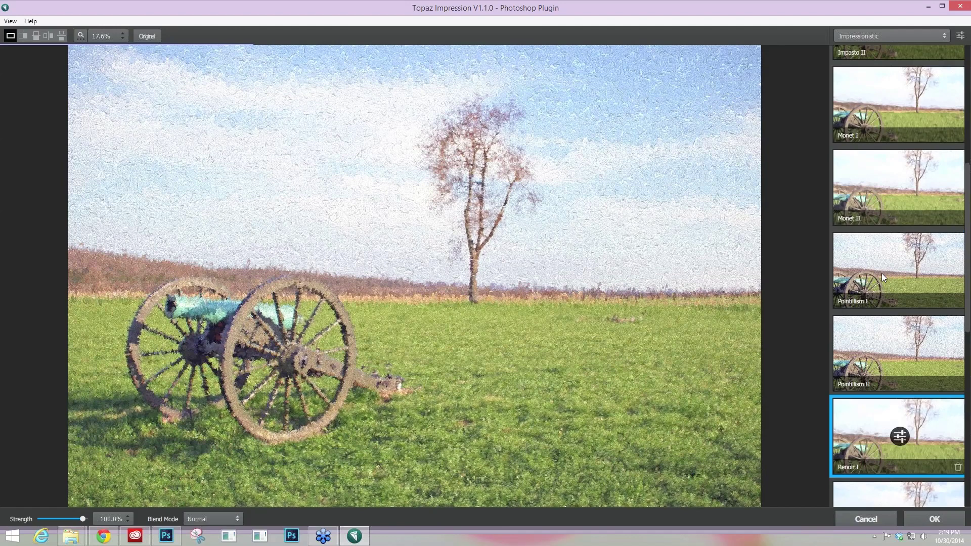
key(Down)
key(Down)
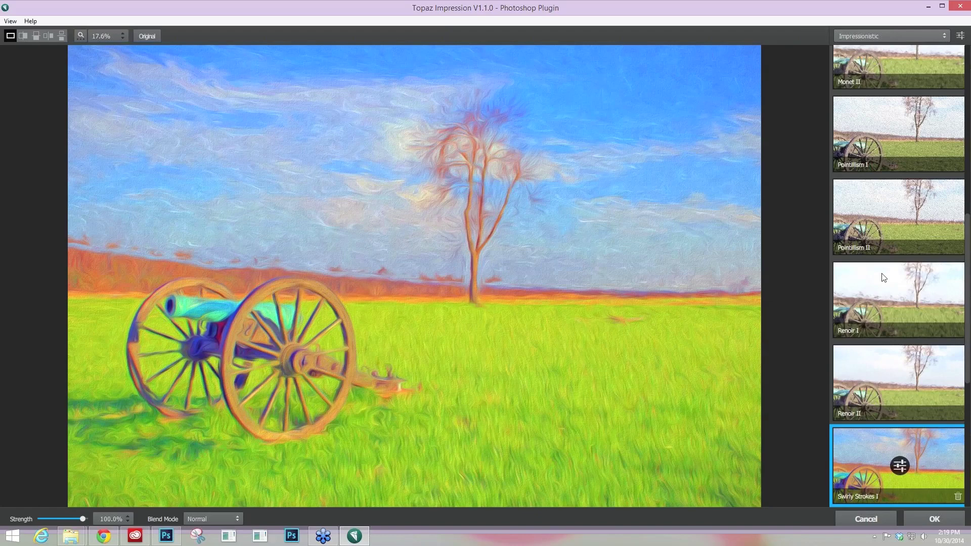
key(Down)
key(Down)
- Switch to the Modern effects category and preview Liquid Lines II on the photo
click(942, 36)
click(874, 232)
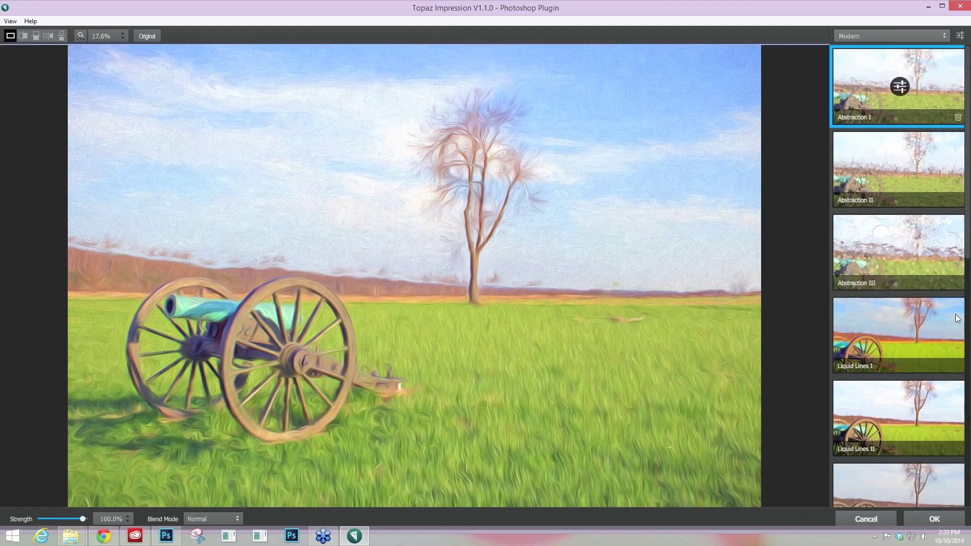
click(905, 398)
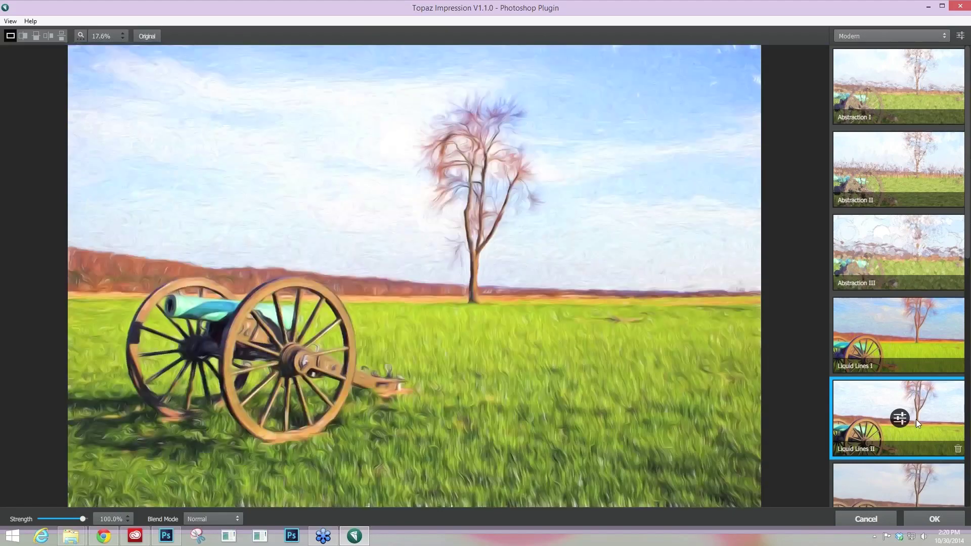
- Go on through the Liquid Lines and Stamp Brush effects and preview Stamp Brush II on the cannon photo
scroll(915, 420, down, 1)
scroll(915, 420, down, 2)
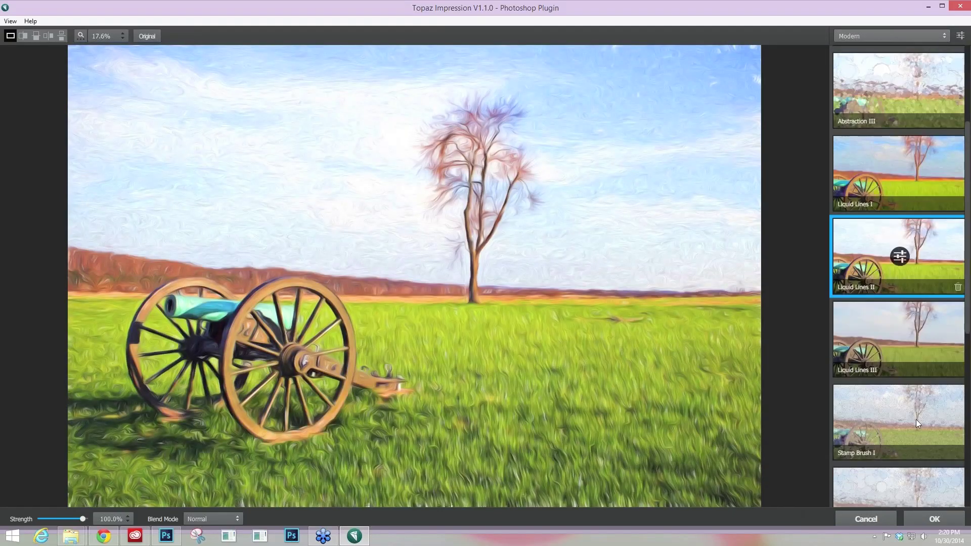
scroll(915, 420, down, 1)
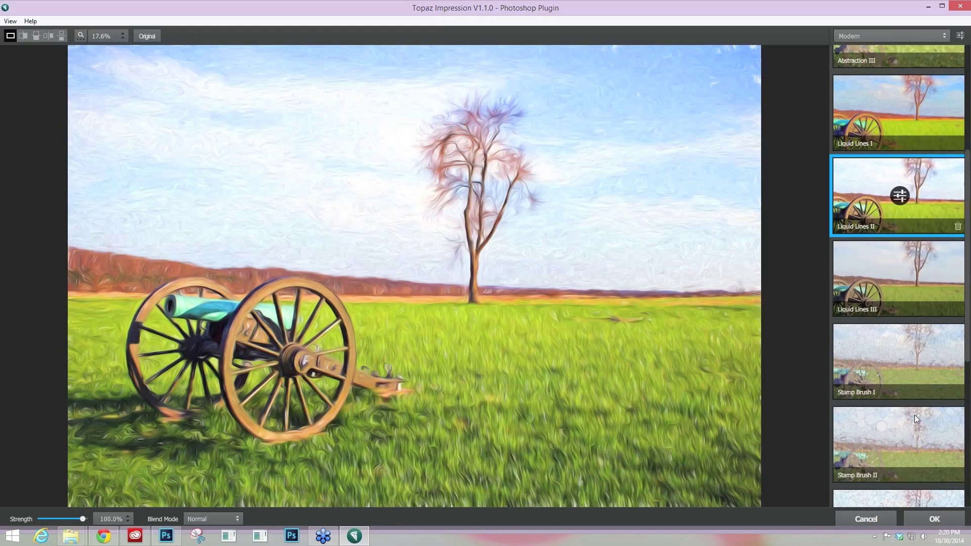
scroll(914, 415, down, 2)
click(934, 371)
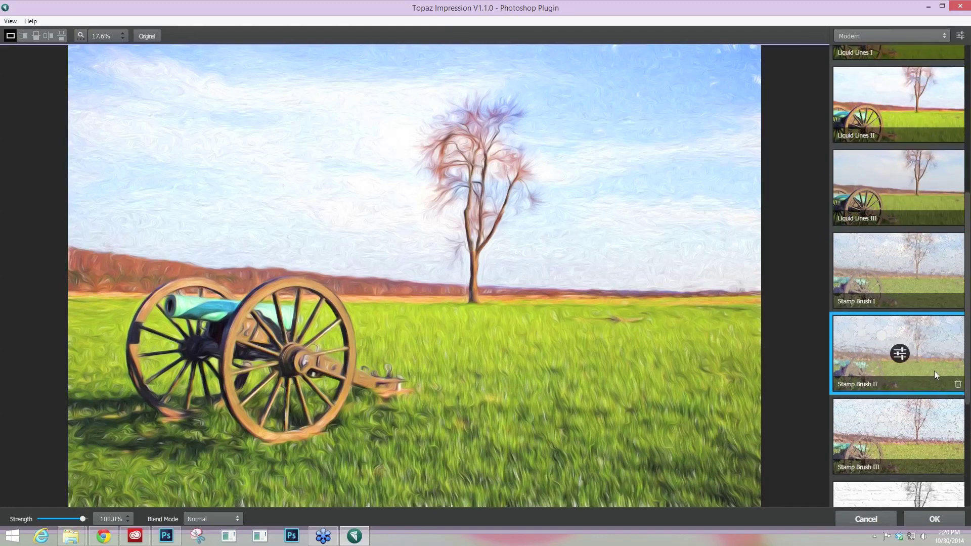
- Browse the remaining Modern effects and preview Urban Street Art I on the photo
scroll(934, 371, down, 4)
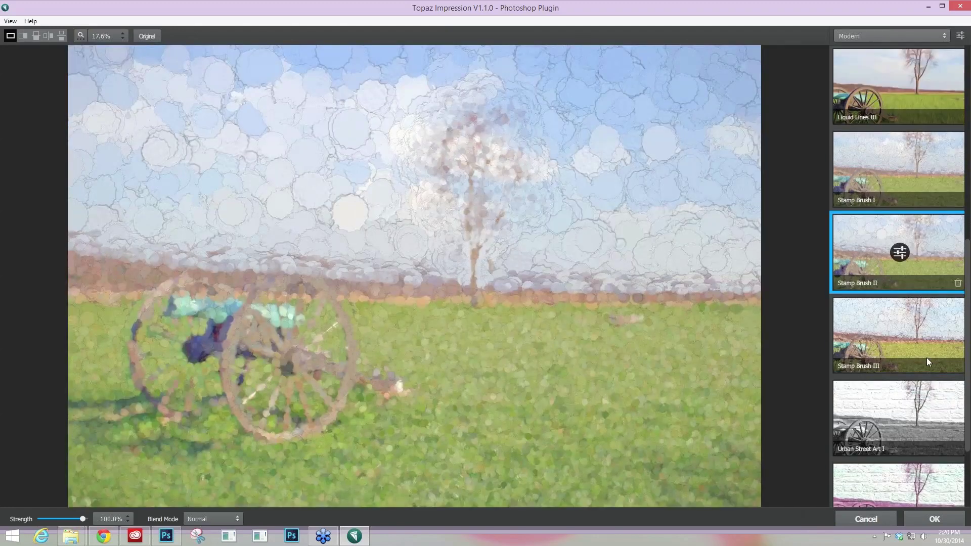
scroll(943, 412, down, 1)
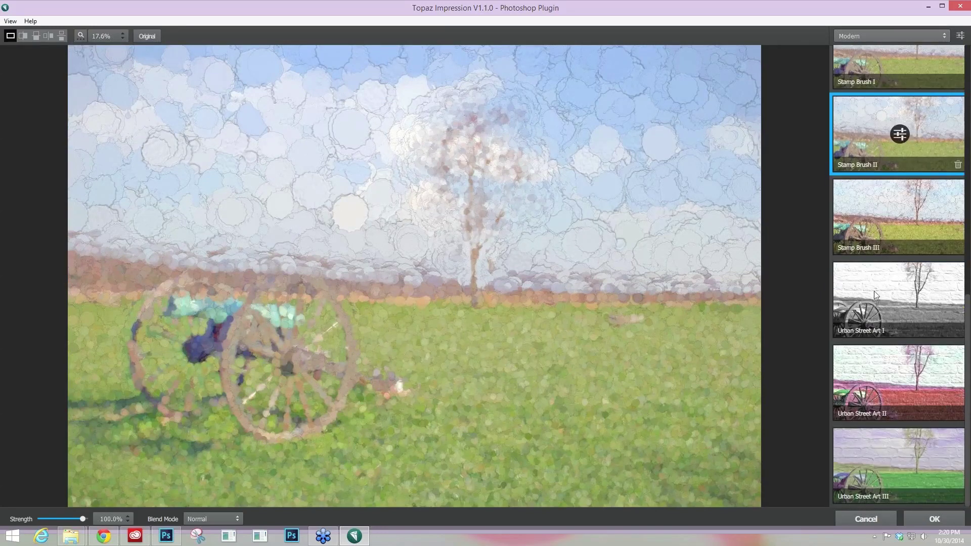
click(835, 329)
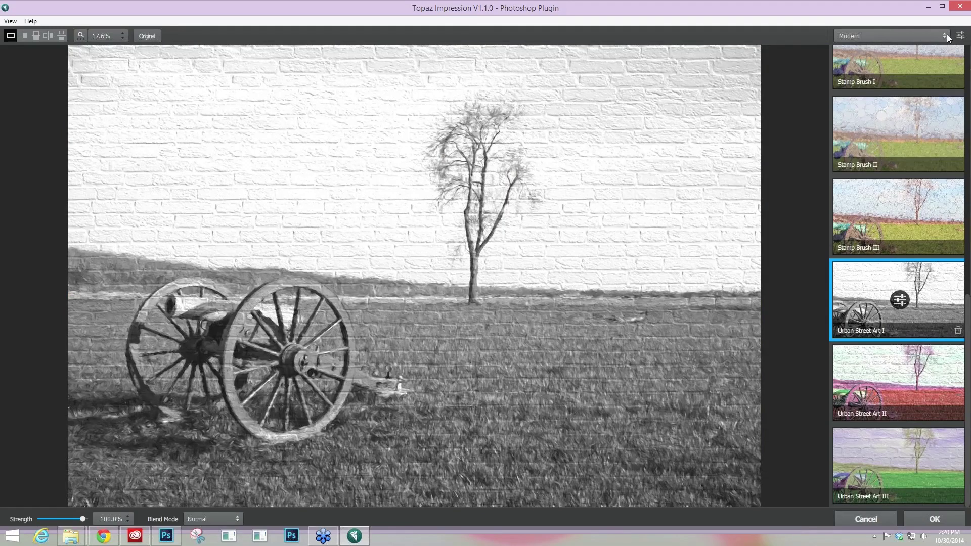
- Switch to the Painting effects category and preview Chiaroscuro II on the photo
click(942, 36)
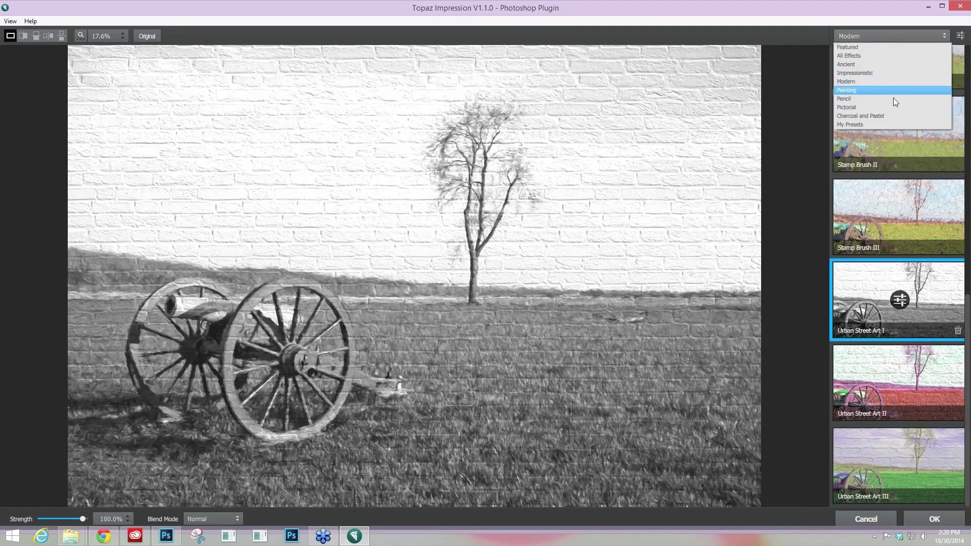
click(893, 98)
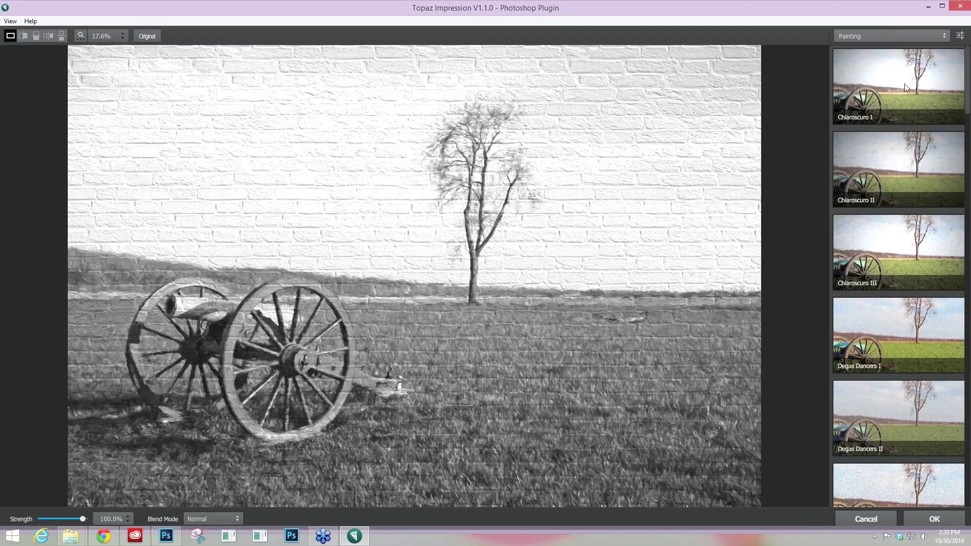
click(910, 173)
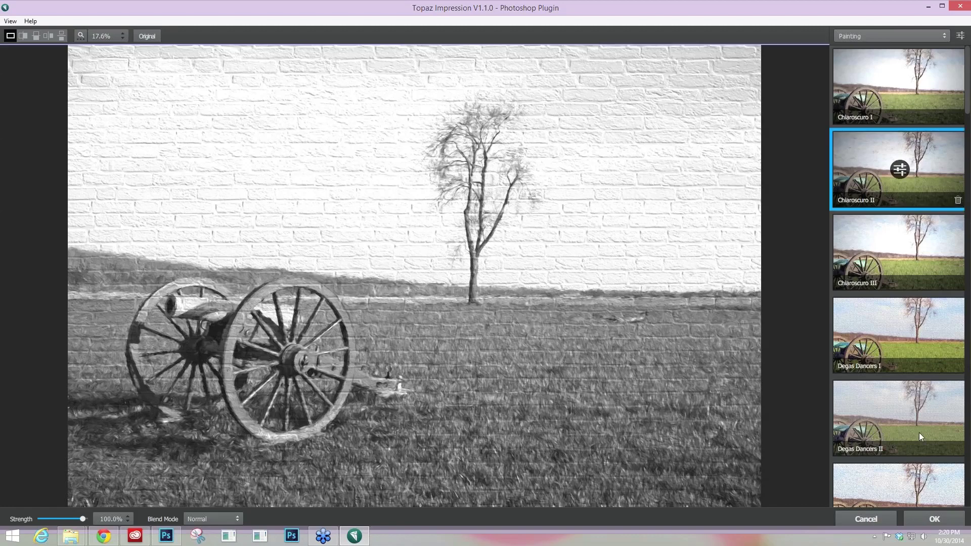
- Preview the Painting effects Degas Dancers I and Edward Hopper I on the photo
scroll(911, 420, down, 2)
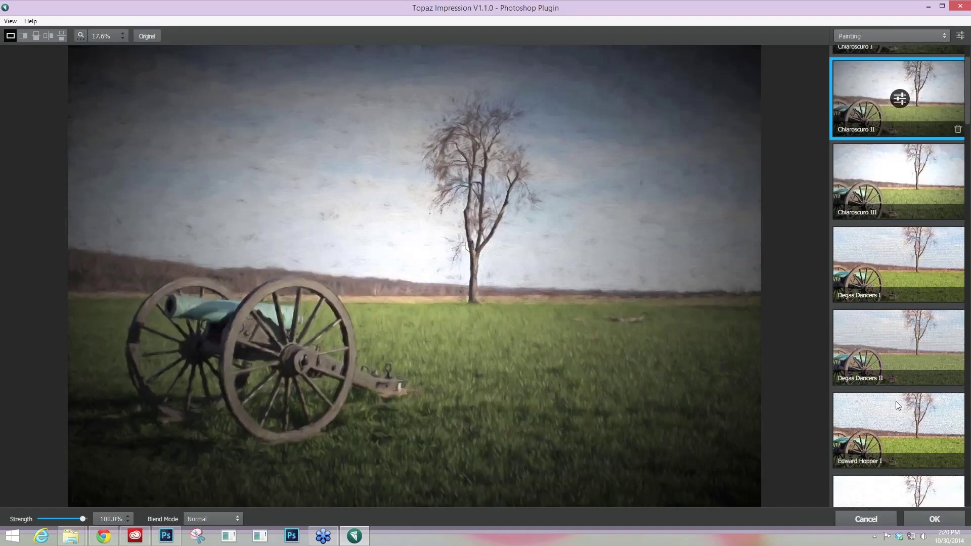
scroll(896, 402, down, 2)
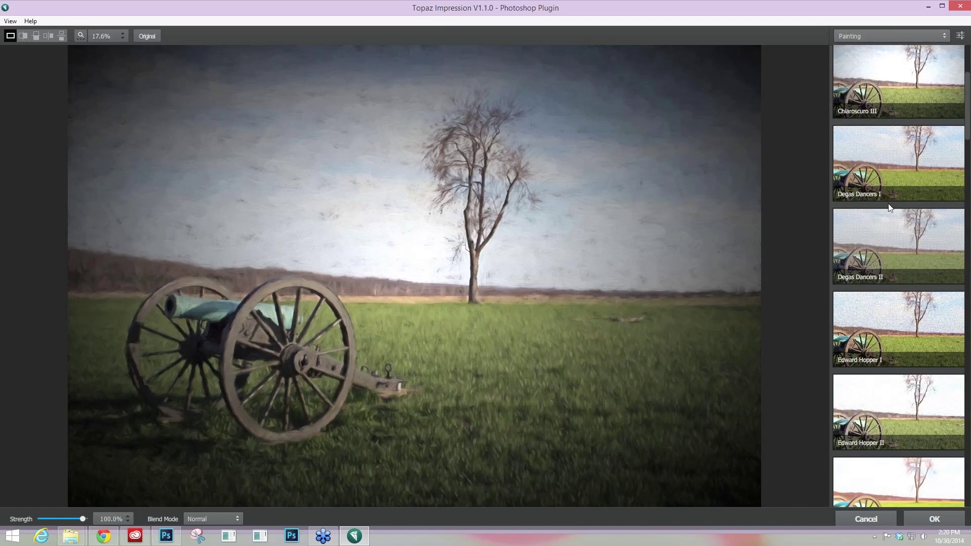
click(909, 175)
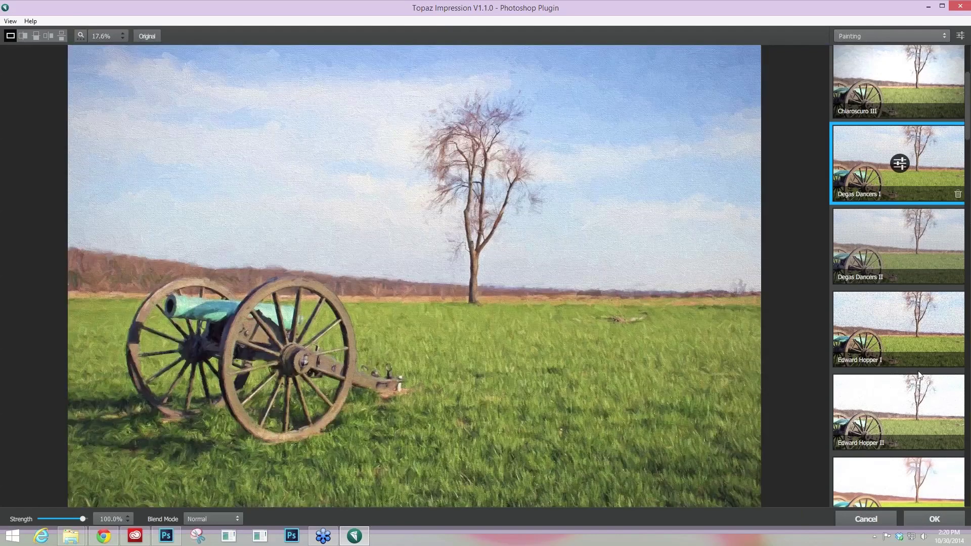
scroll(890, 202, down, 4)
click(890, 116)
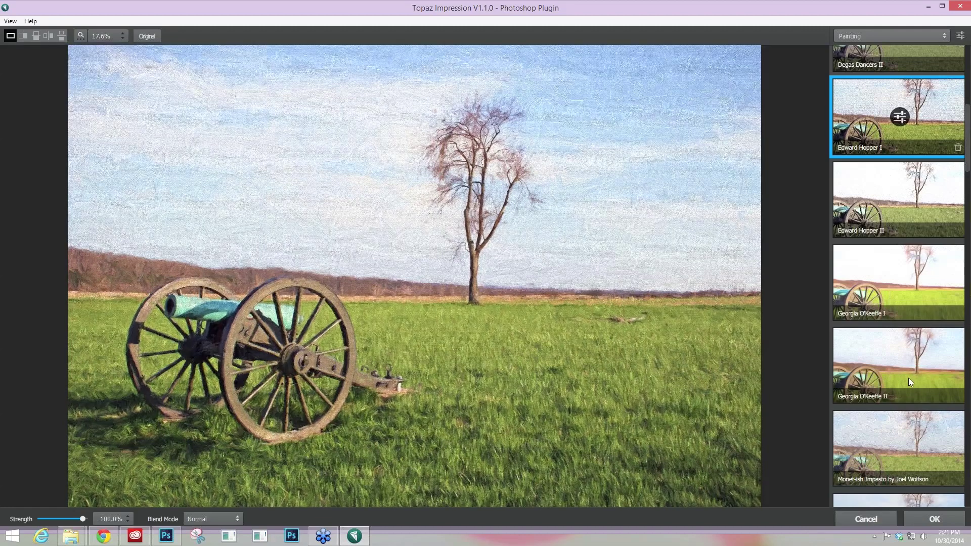
- Preview the Monet-ish Impasto effect and the Oil Glaze effect on the photo
scroll(906, 369, down, 4)
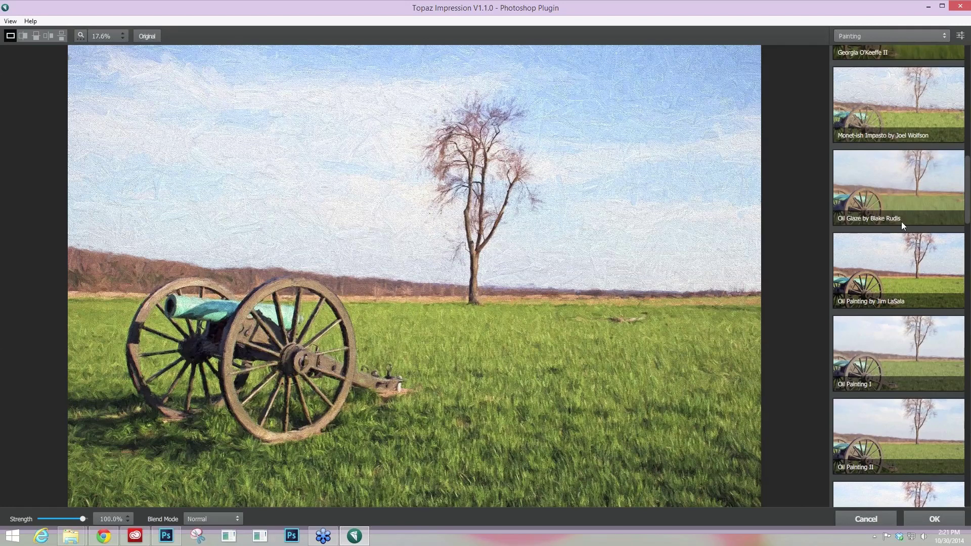
scroll(880, 219, up, 1)
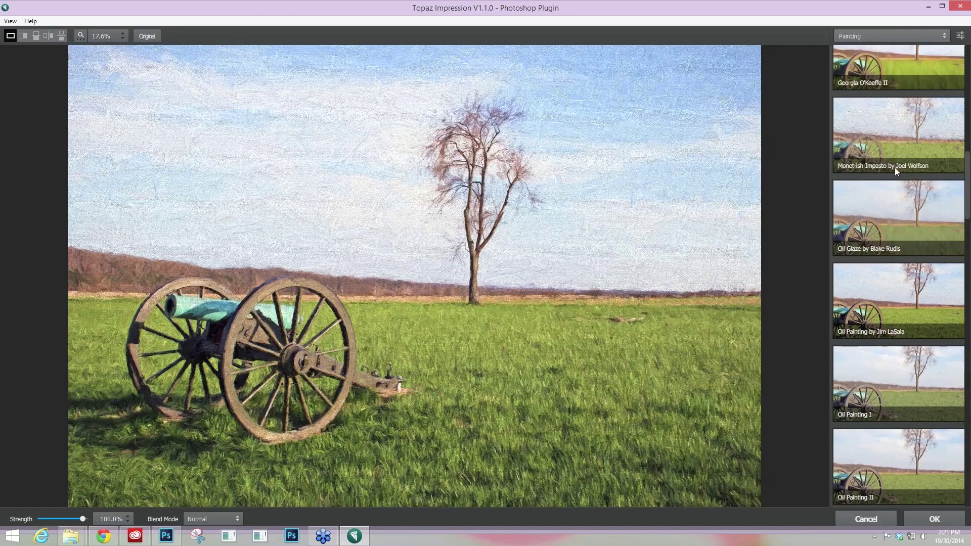
click(899, 145)
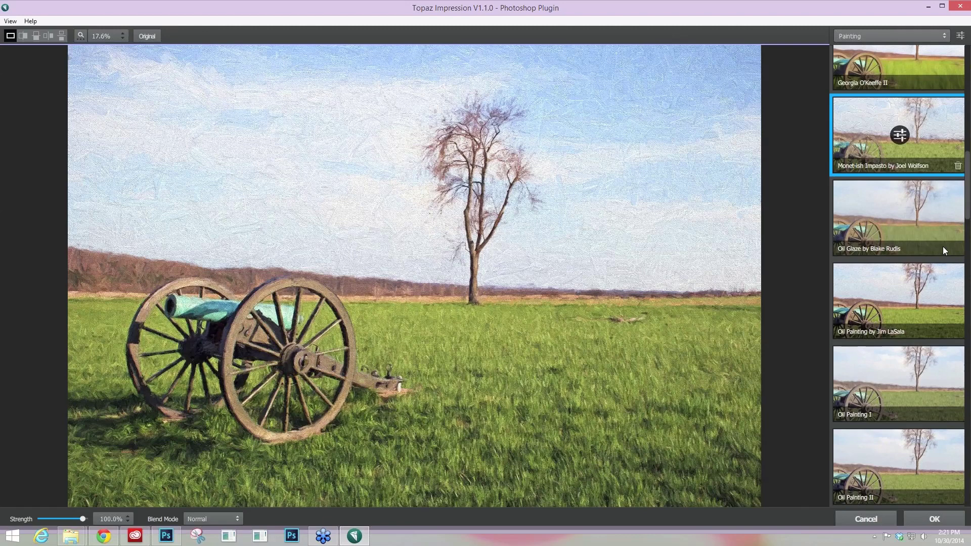
scroll(876, 216, down, 1)
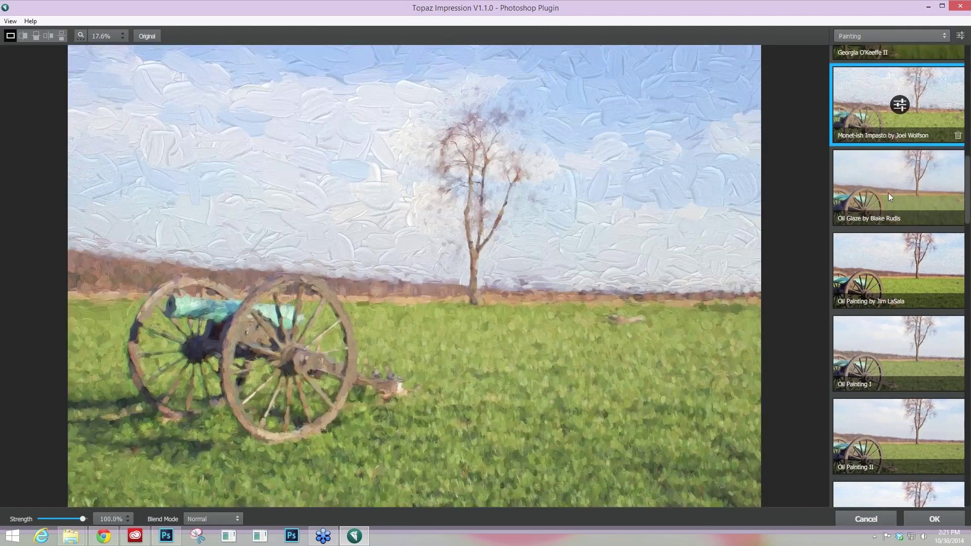
click(890, 197)
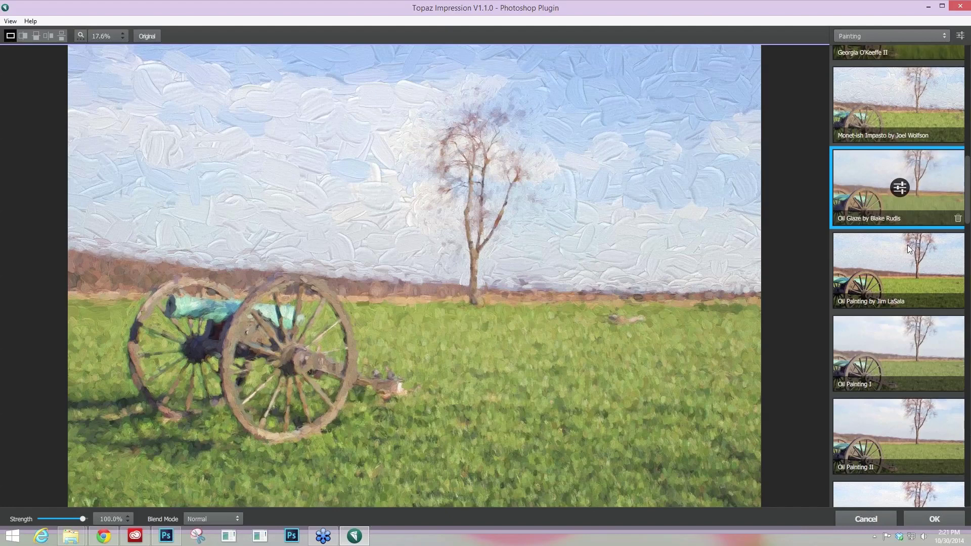
- Preview the Seurat Afternoon III effect and examine its brushwork and canvas texture up close around the tree and horizon
scroll(908, 248, down, 10)
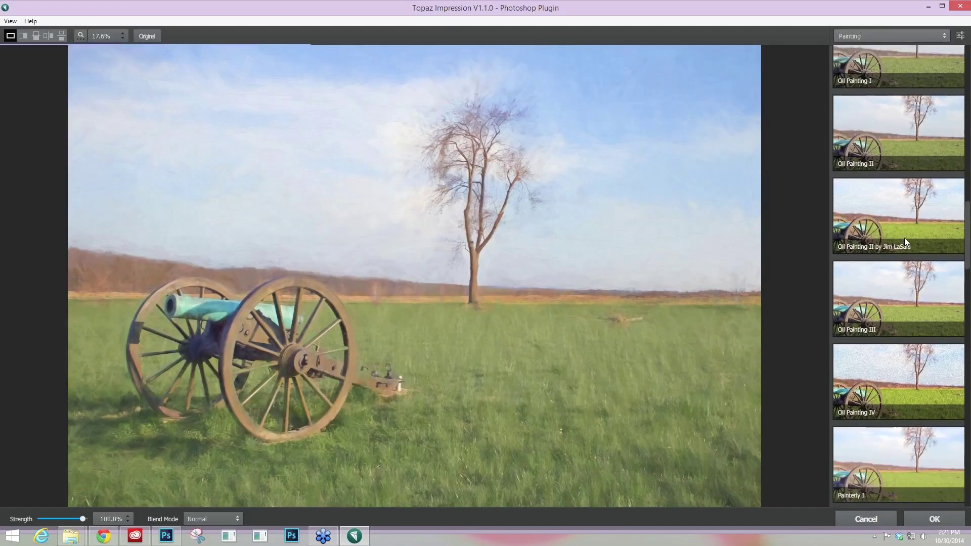
scroll(905, 241, down, 6)
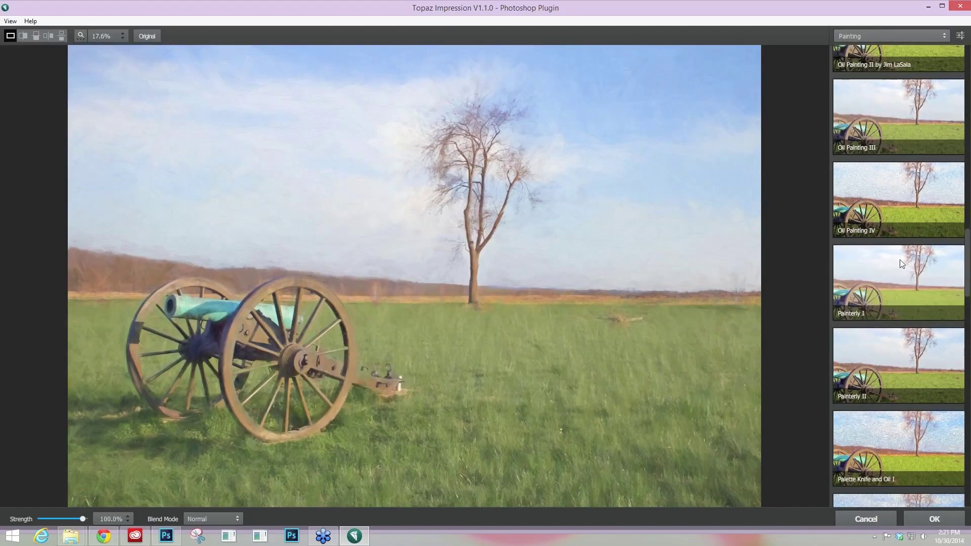
scroll(900, 260, down, 1)
scroll(900, 247, down, 10)
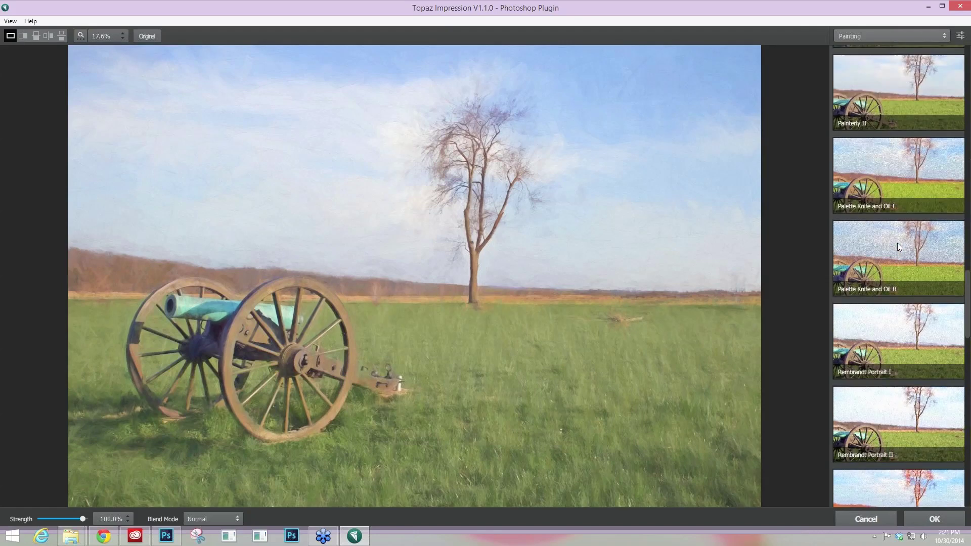
scroll(898, 246, down, 3)
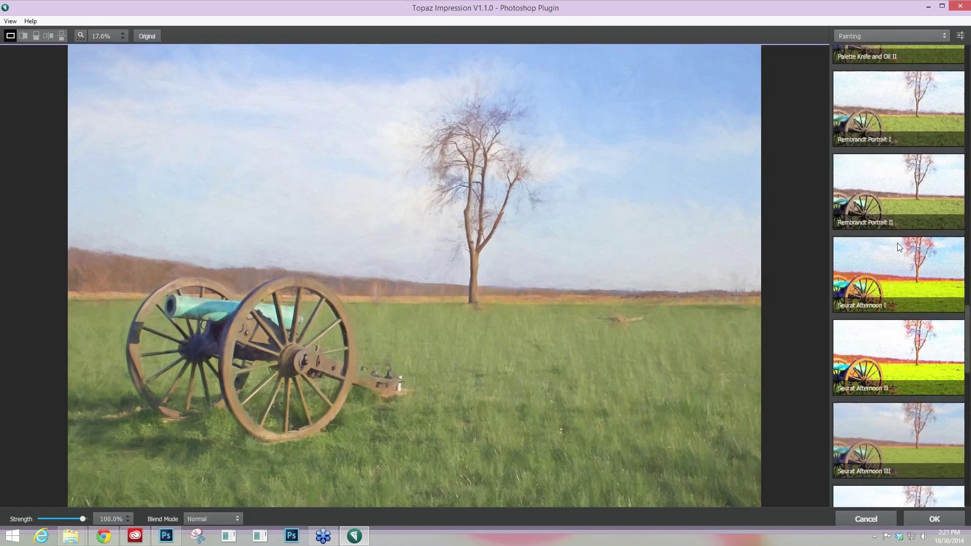
scroll(899, 244, down, 3)
click(933, 305)
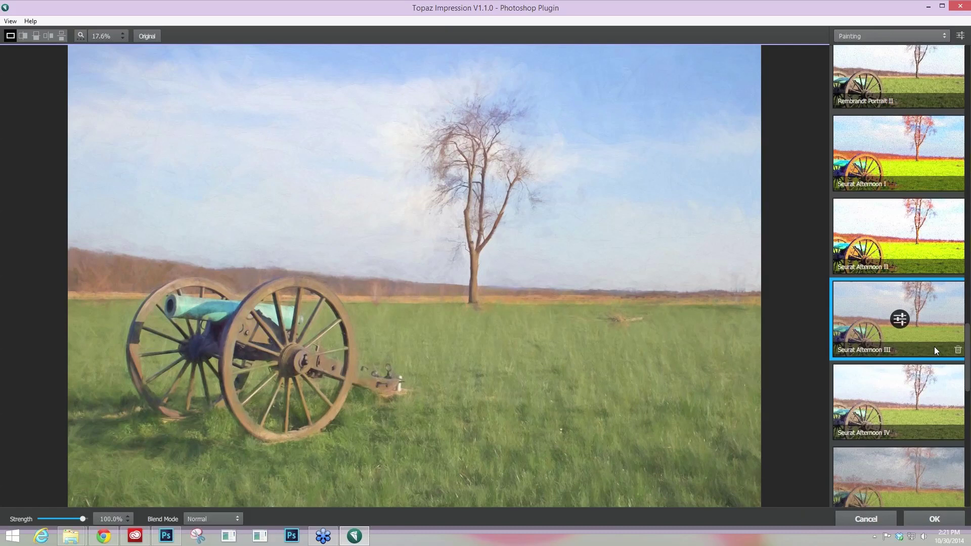
scroll(942, 417, down, 3)
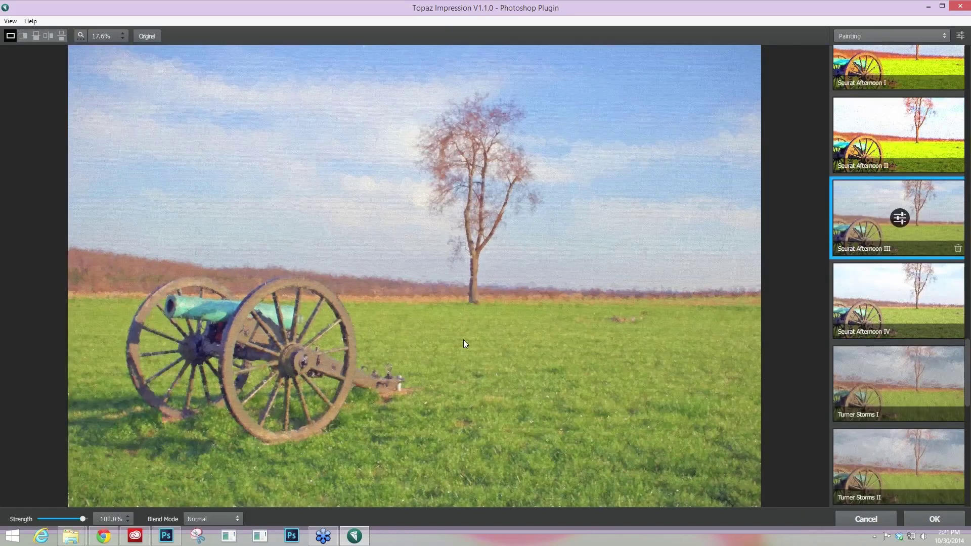
scroll(464, 339, up, 3)
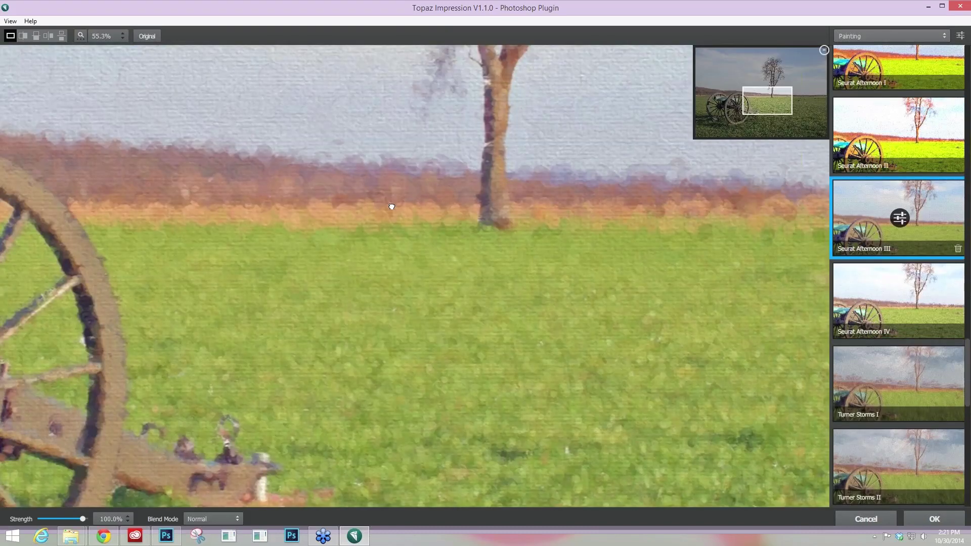
drag(392, 206, 481, 366)
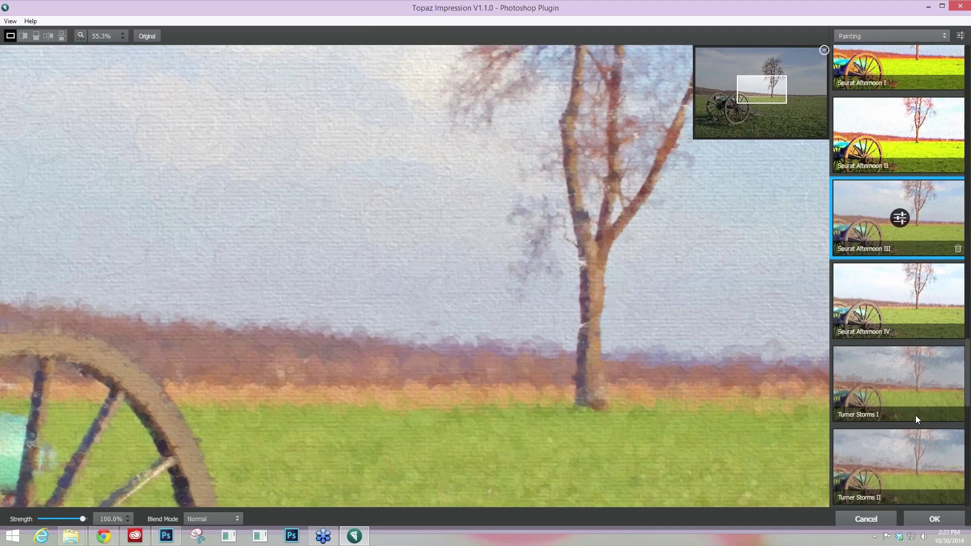
- Preview the Turner Storms II effect and view it on the whole photo
scroll(915, 415, down, 2)
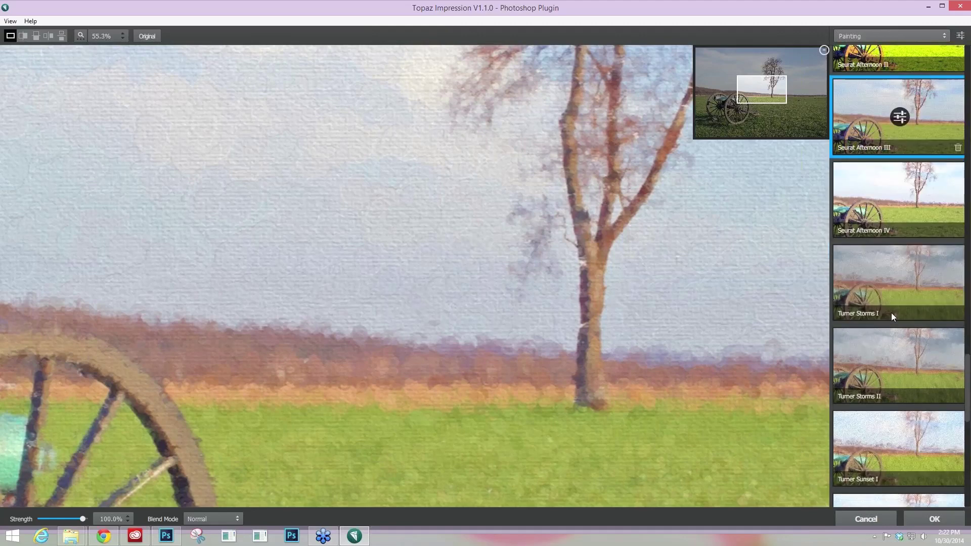
scroll(891, 313, down, 1)
click(893, 334)
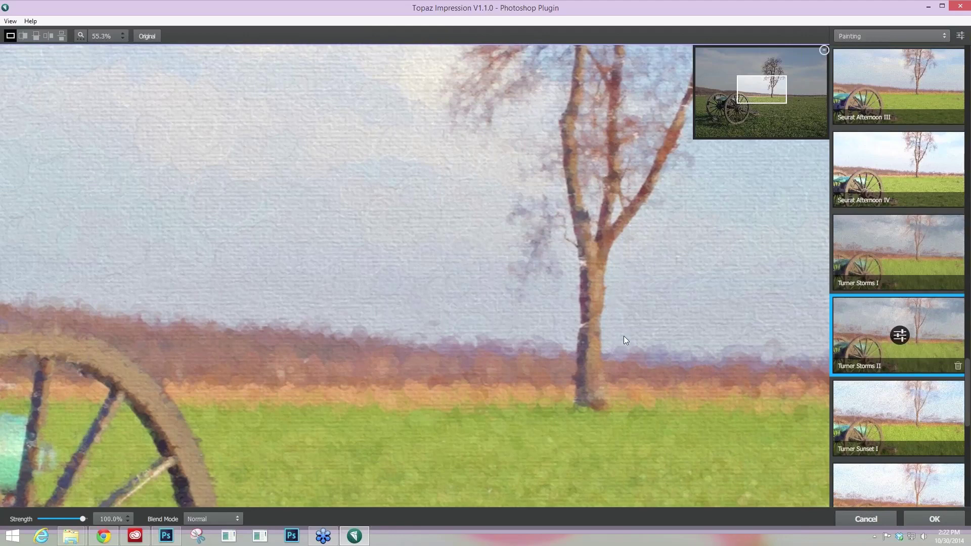
scroll(624, 336, down, 3)
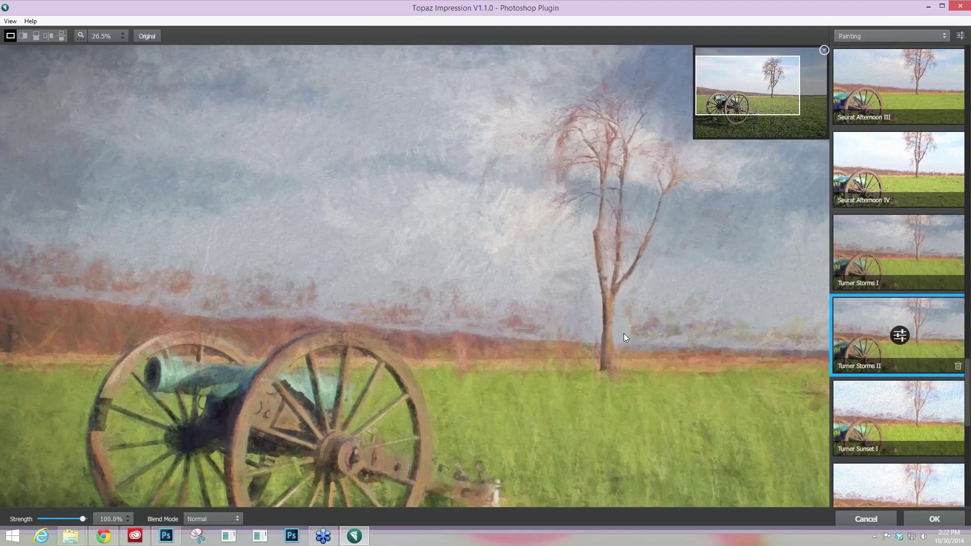
scroll(624, 333, down, 2)
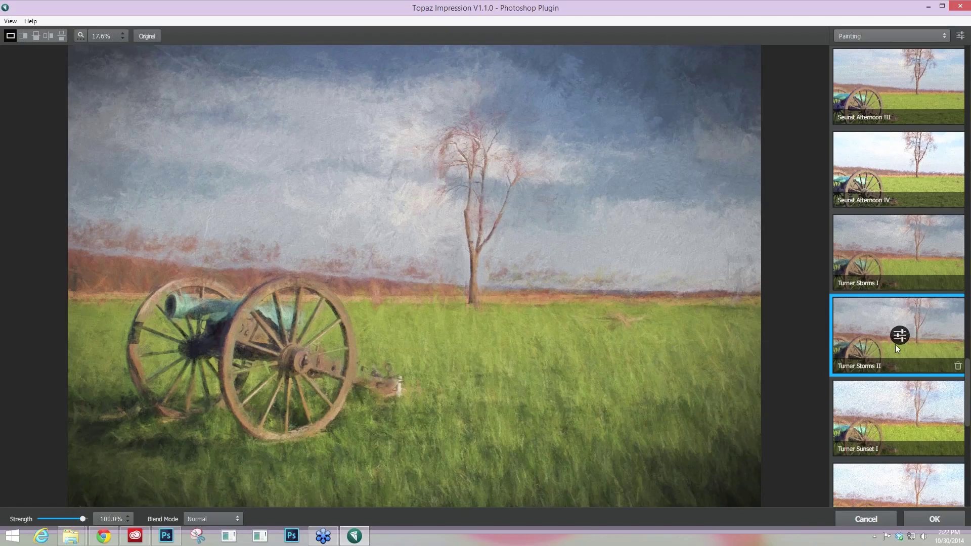
- Browse on to the Turner Sunset and Watercolor effects, and examine the Turner Storms II brushwork up close around the tree base
scroll(896, 344, down, 1)
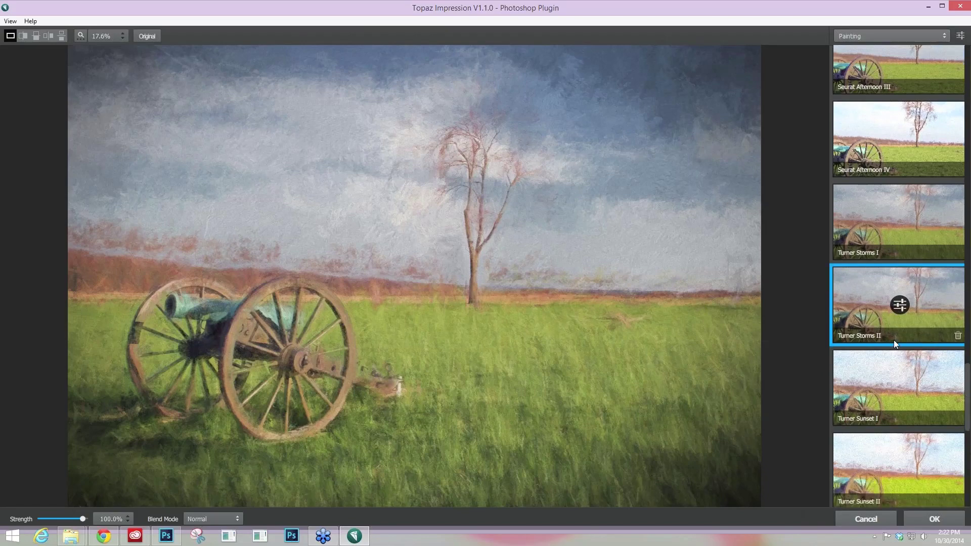
scroll(894, 340, down, 5)
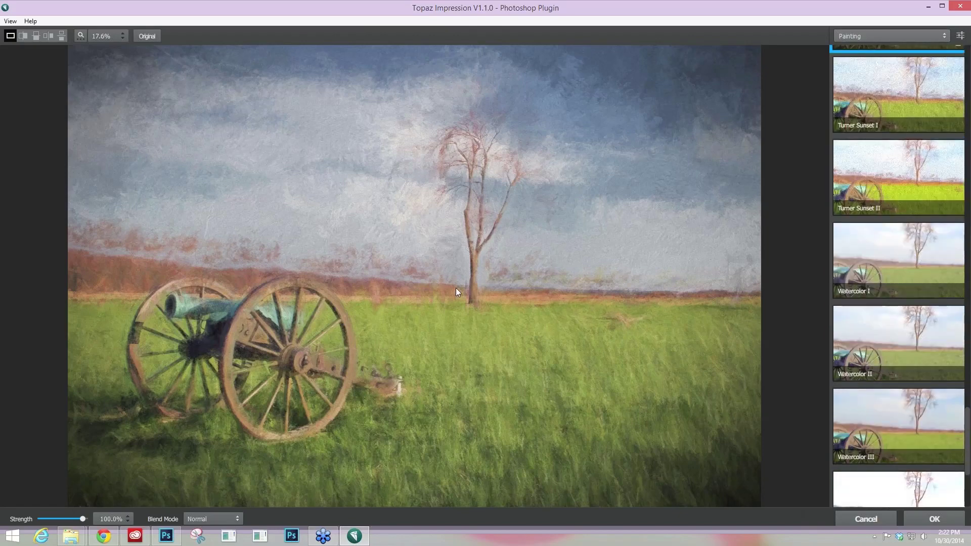
scroll(456, 288, up, 2)
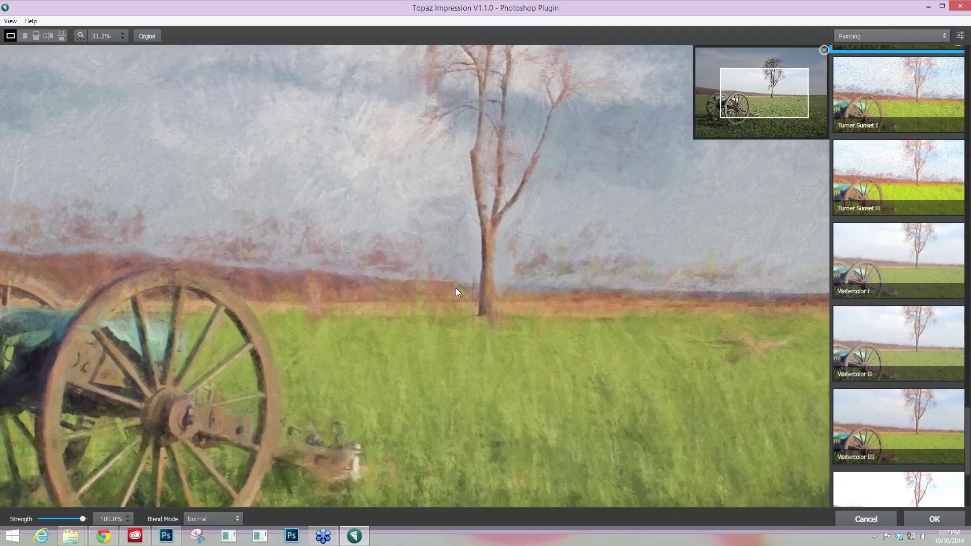
scroll(456, 288, up, 1)
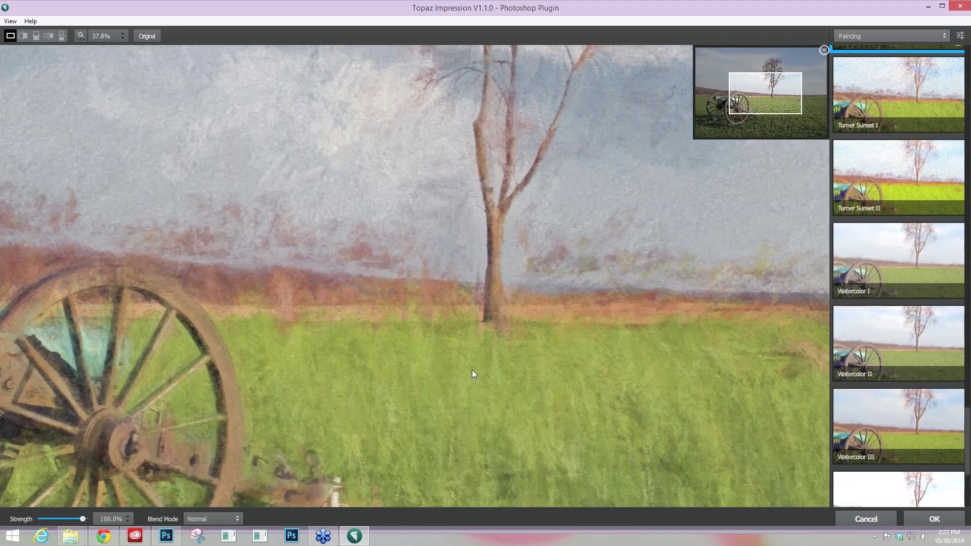
scroll(472, 375, up, 2)
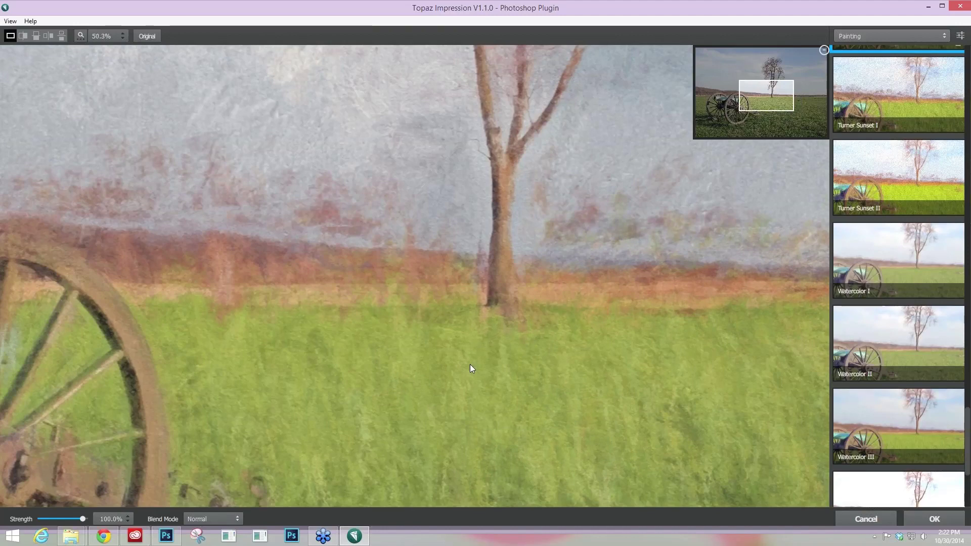
- Examine the Turner Storms II brushwork around the tree, grass and sky up close, and compare it with the original photo
scroll(471, 368, up, 2)
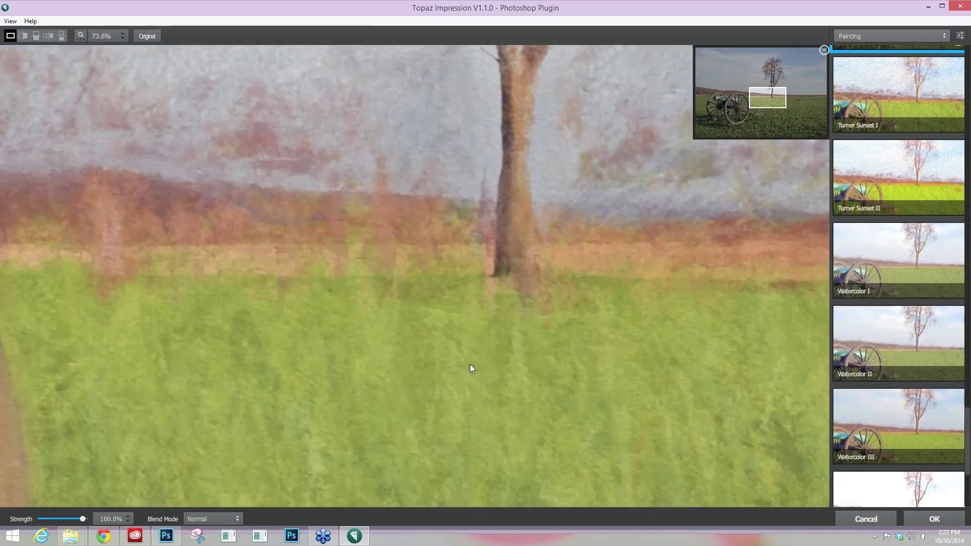
key(ctrl+0)
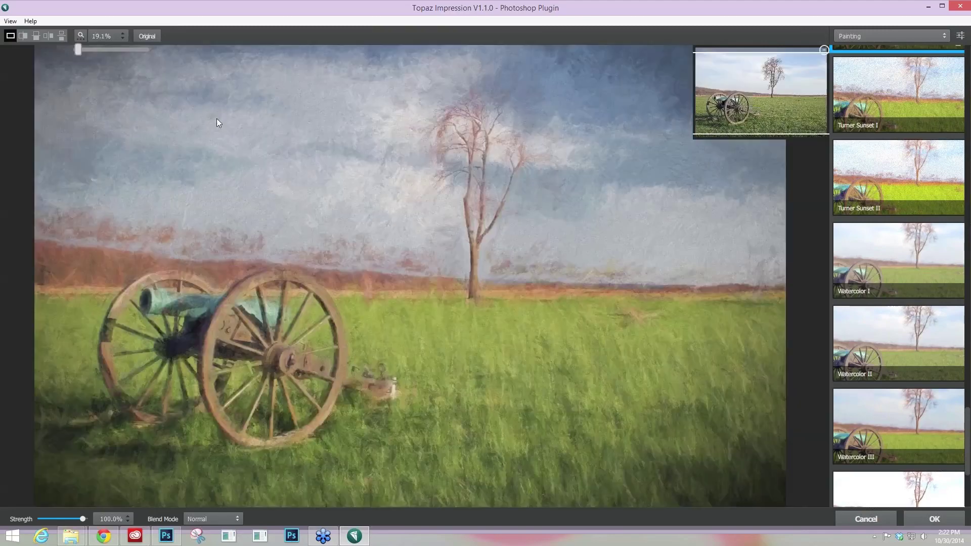
scroll(565, 286, up, 1)
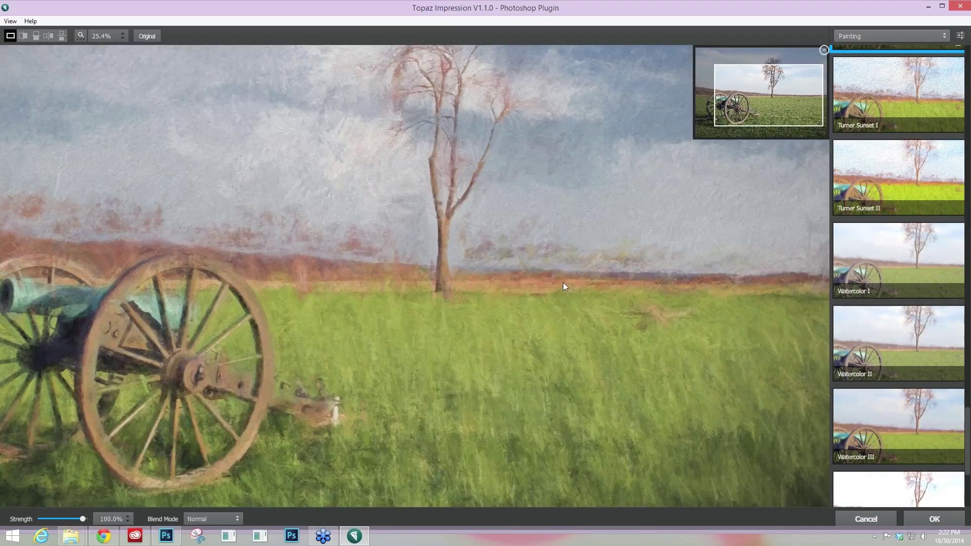
scroll(564, 287, up, 1)
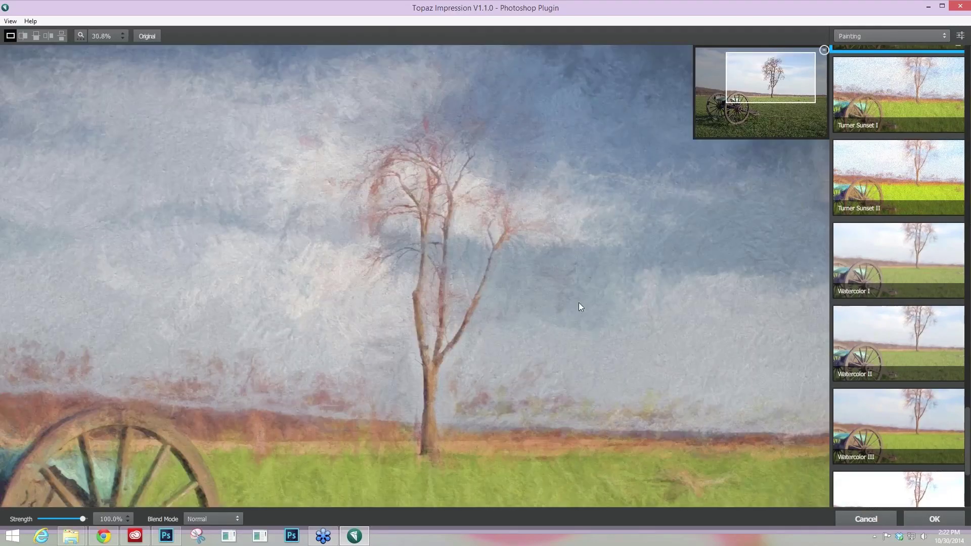
drag(579, 303, 753, 4)
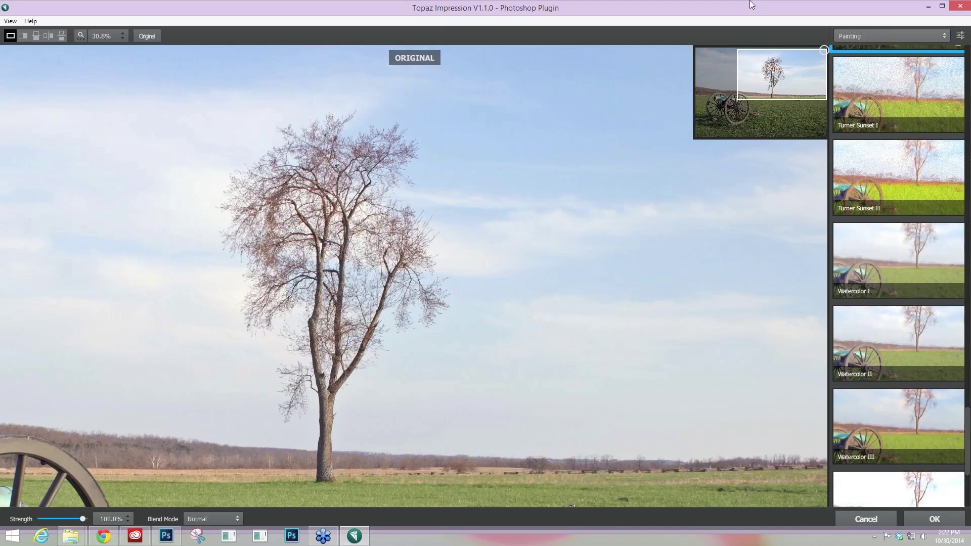
- Shift the magnified area around the cannon and tree using the navigator, and toggle the navigator off and back on
drag(745, 53, 736, 83)
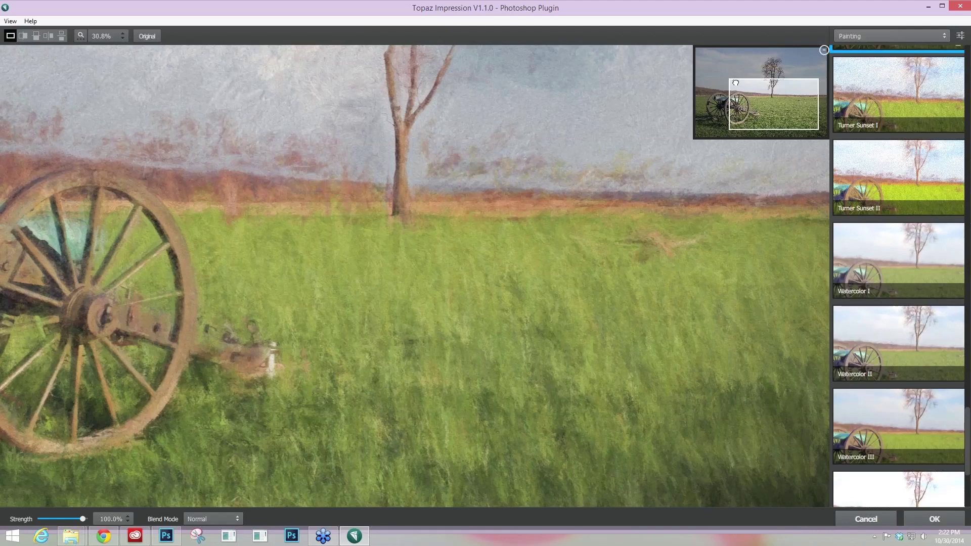
drag(736, 82, 779, 102)
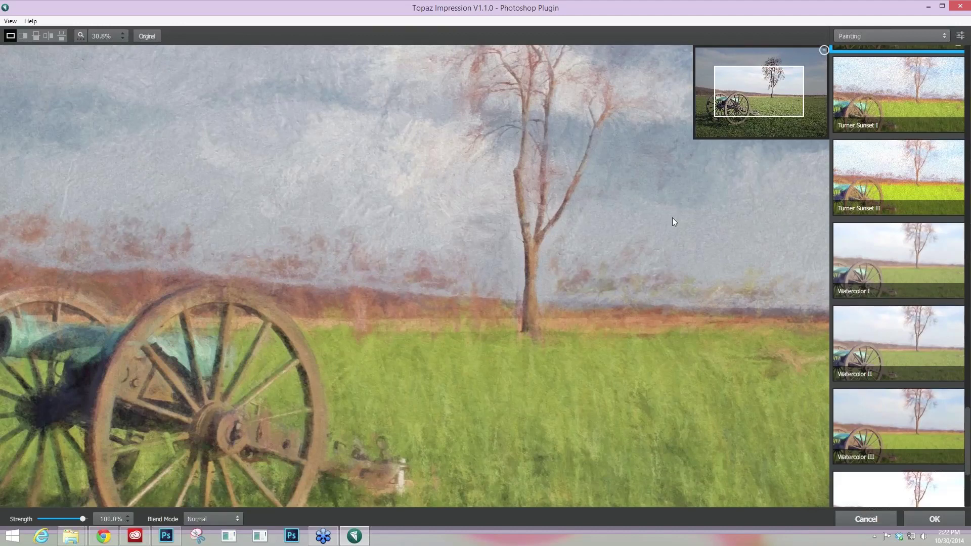
click(825, 50)
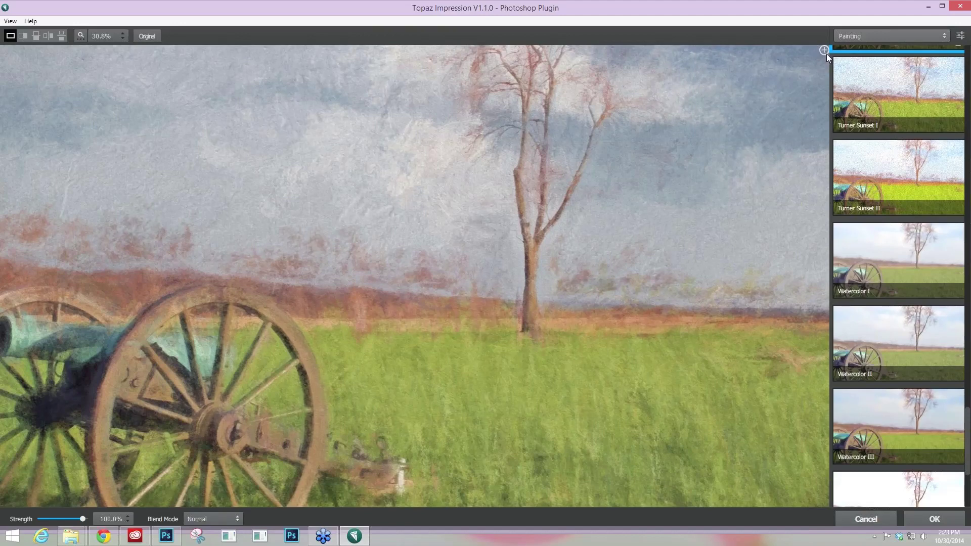
click(825, 50)
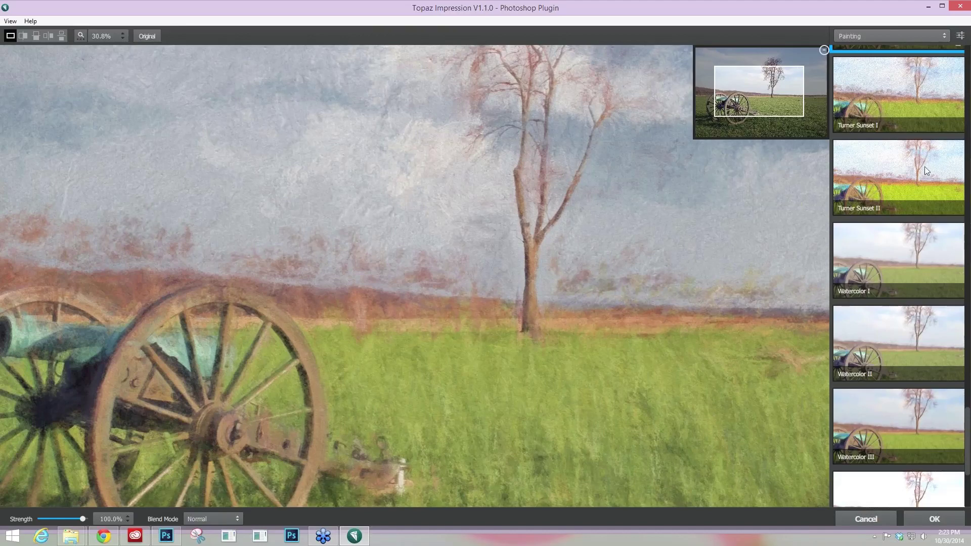
- Browse the remaining Painting effects, switch the effect category to Pictorial, and hide the navigator
scroll(902, 384, down, 5)
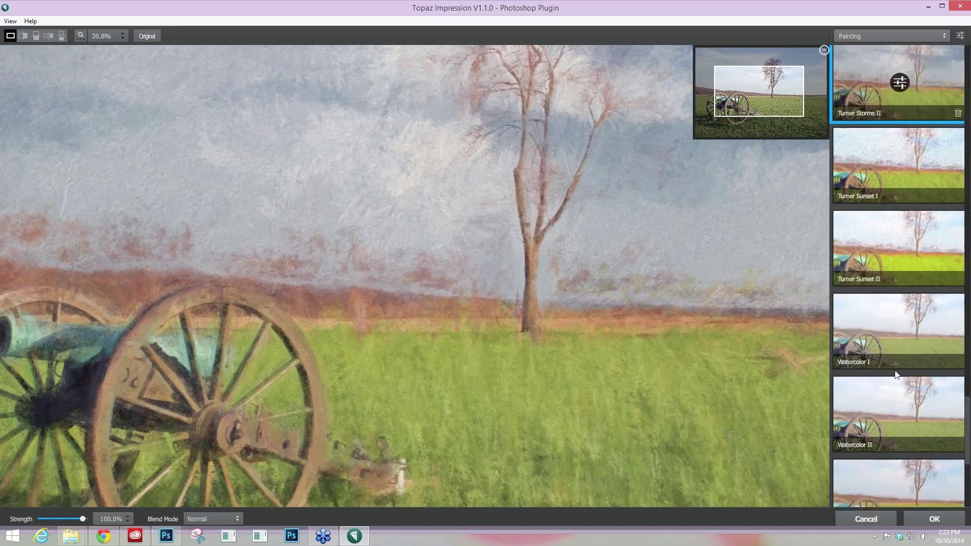
scroll(879, 38, up, 2)
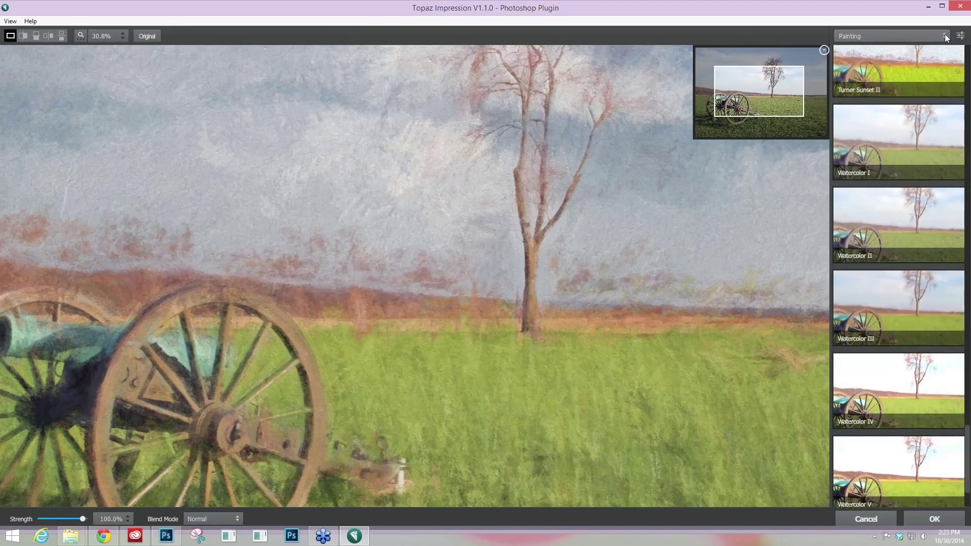
click(945, 34)
click(940, 36)
click(940, 35)
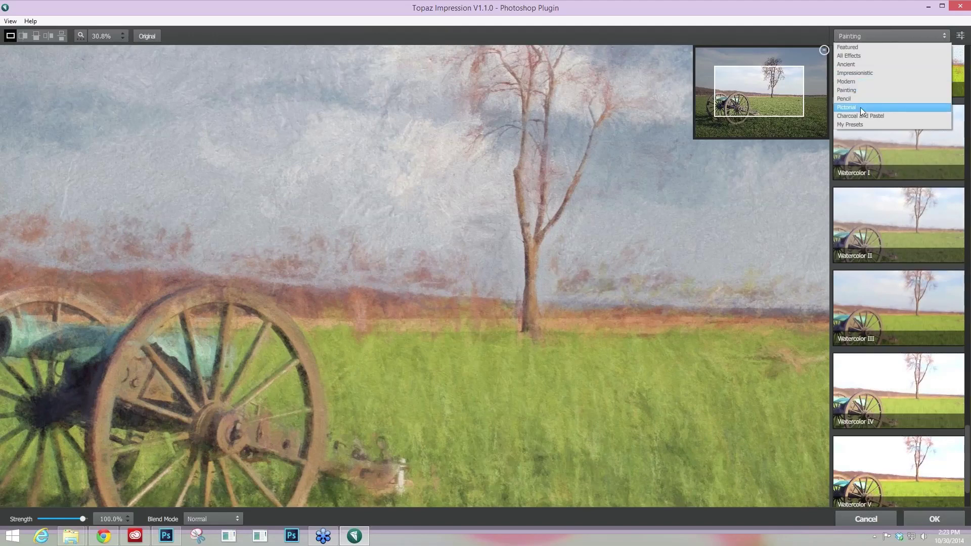
key(Return)
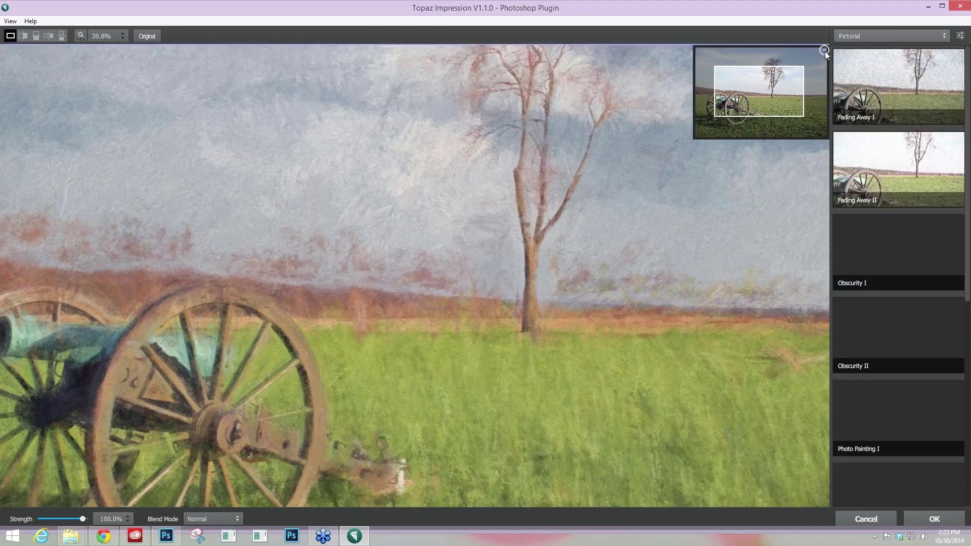
click(825, 50)
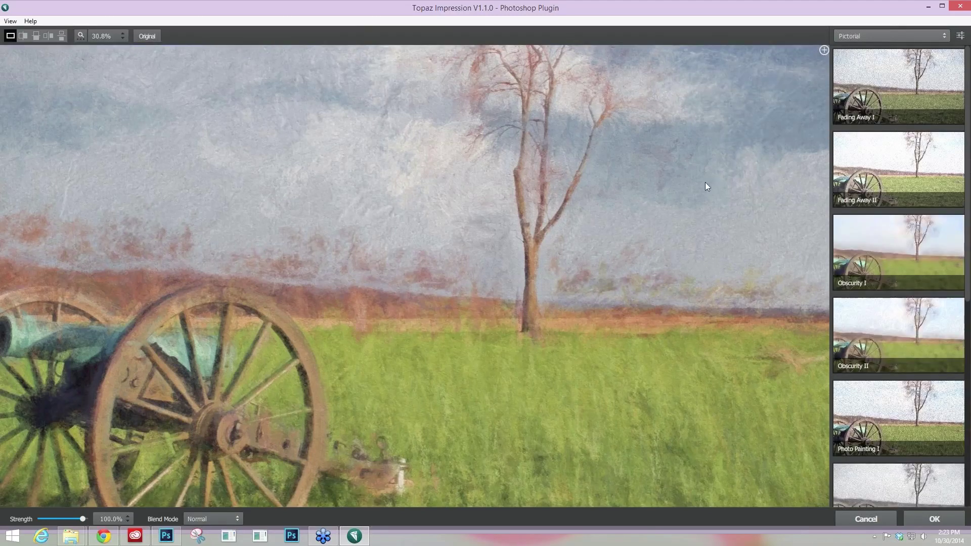
- Fit the whole photo in the view and browse the Pictorial effects from Fading Away to Warm Haze
key(ctrl+0)
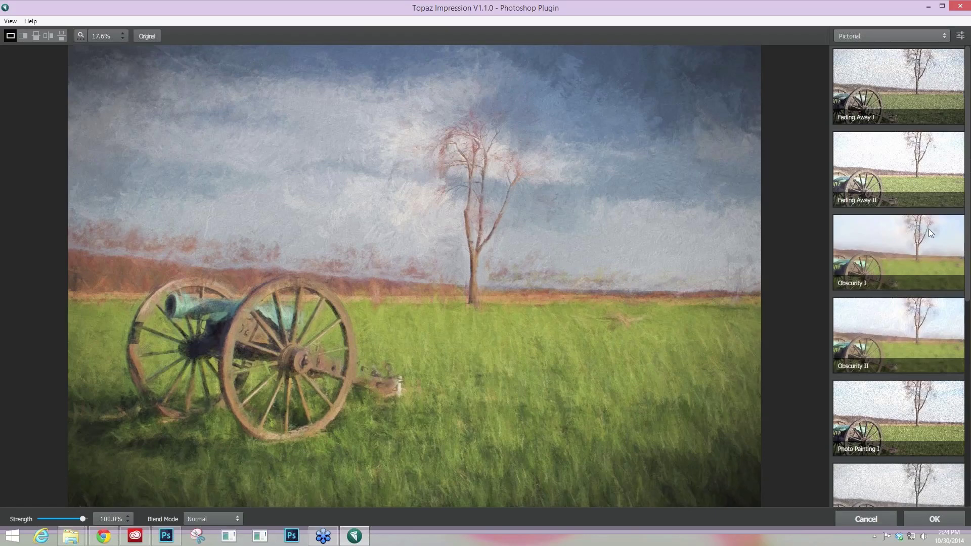
scroll(929, 232, down, 1)
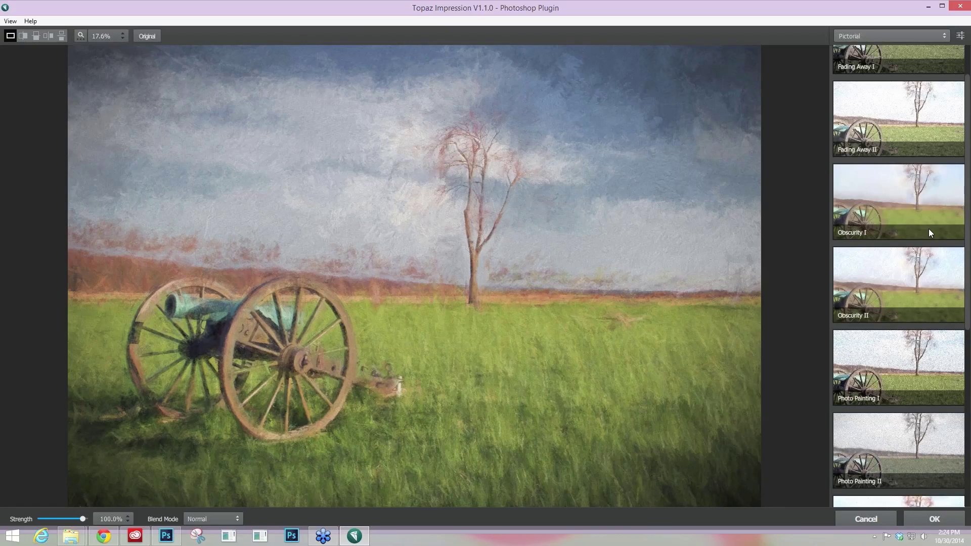
scroll(929, 230, down, 2)
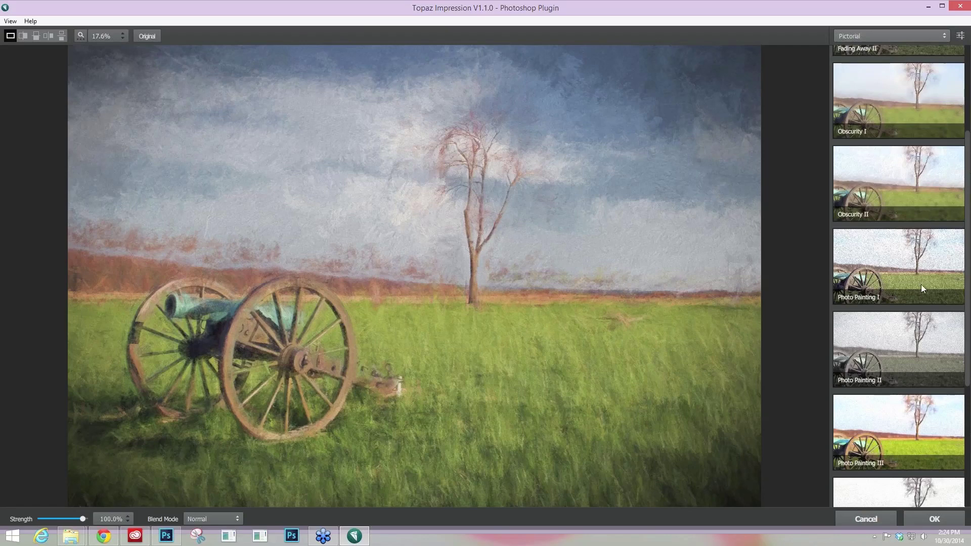
scroll(918, 288, down, 2)
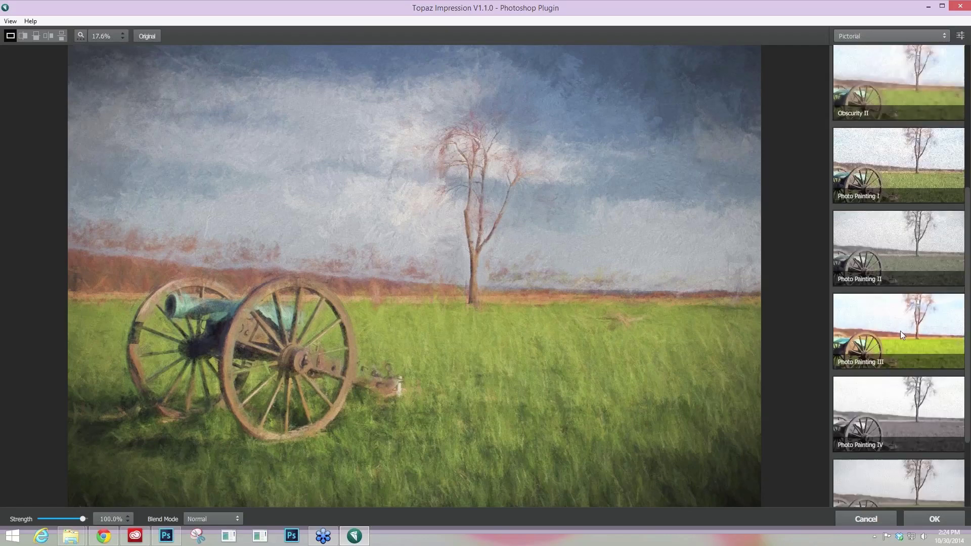
scroll(901, 331, down, 2)
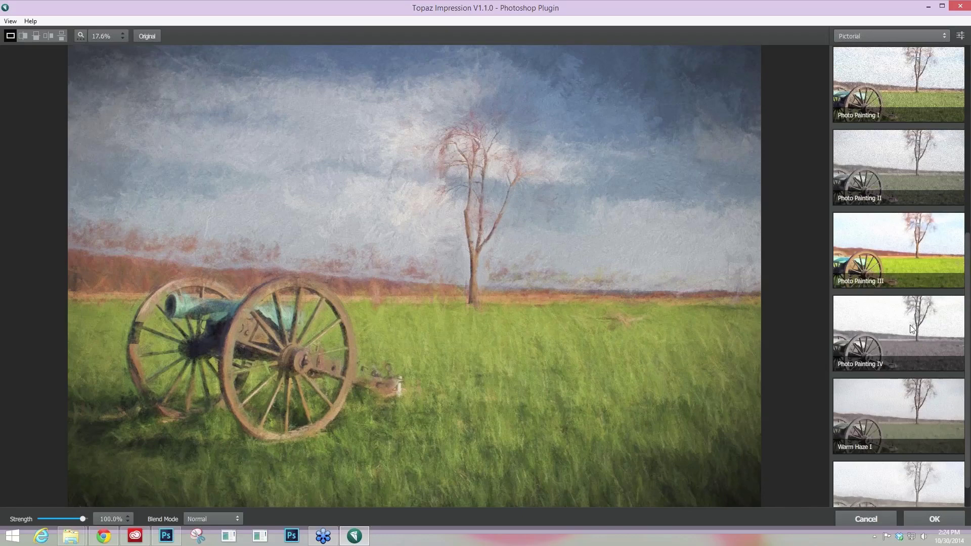
scroll(910, 325, down, 1)
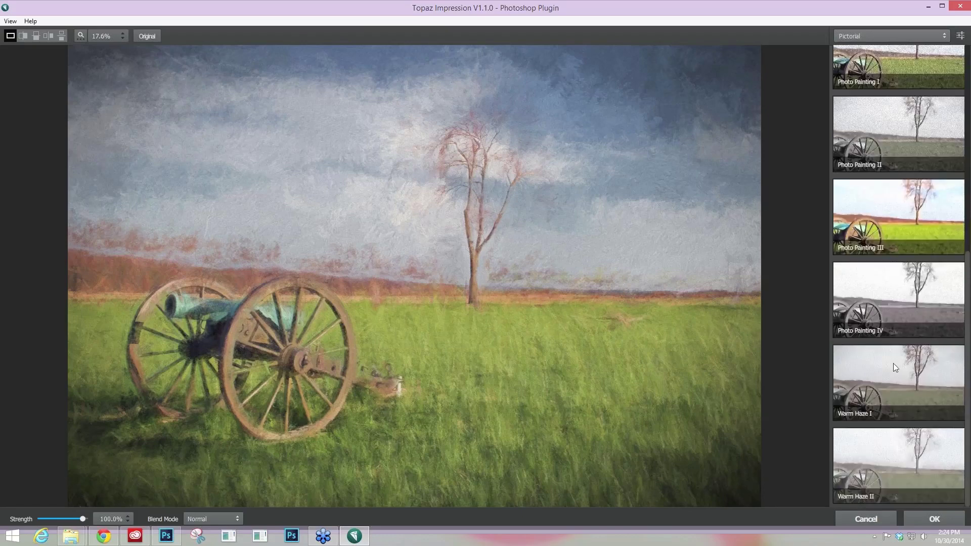
- Apply the Warm Haze I effect and examine its texture up close around the tree and cannon wheel
click(921, 379)
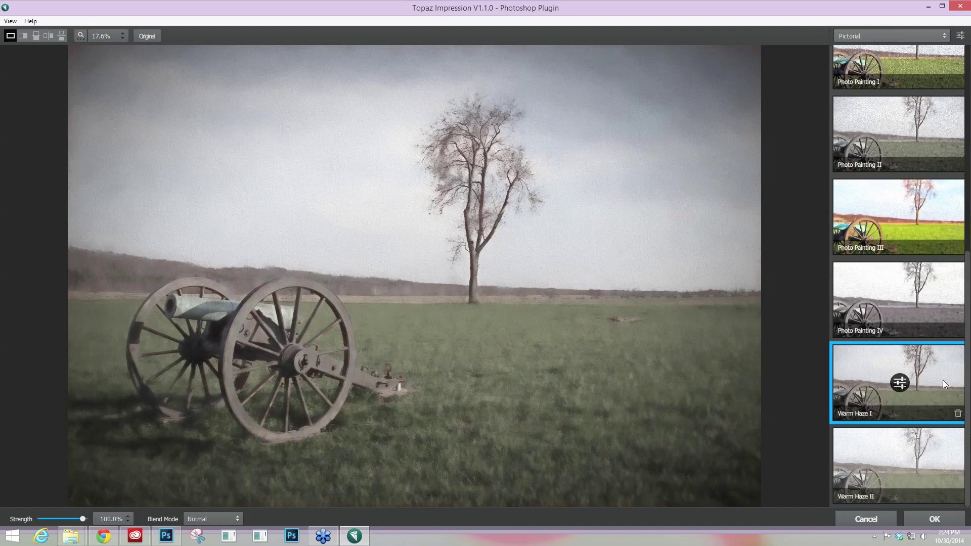
key(ctrl+plus)
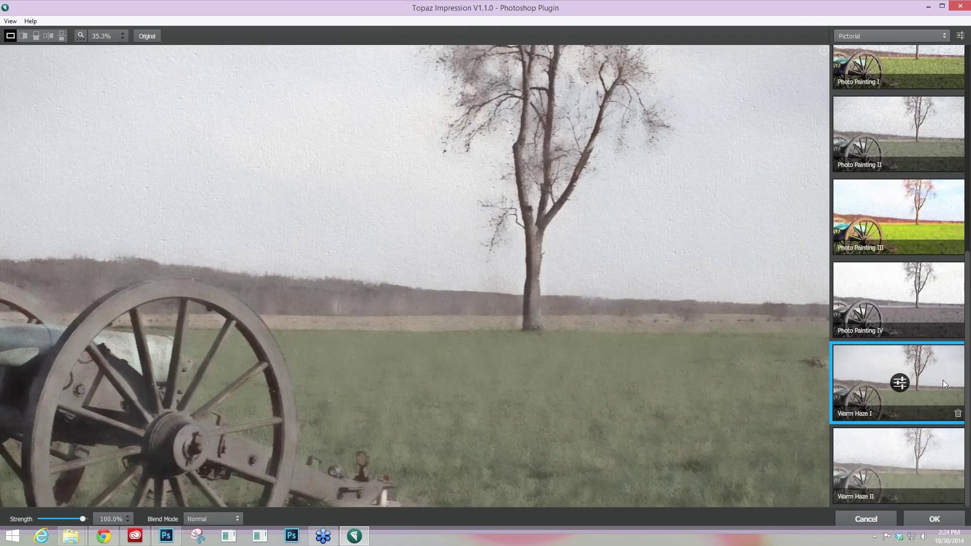
key(ctrl+plus)
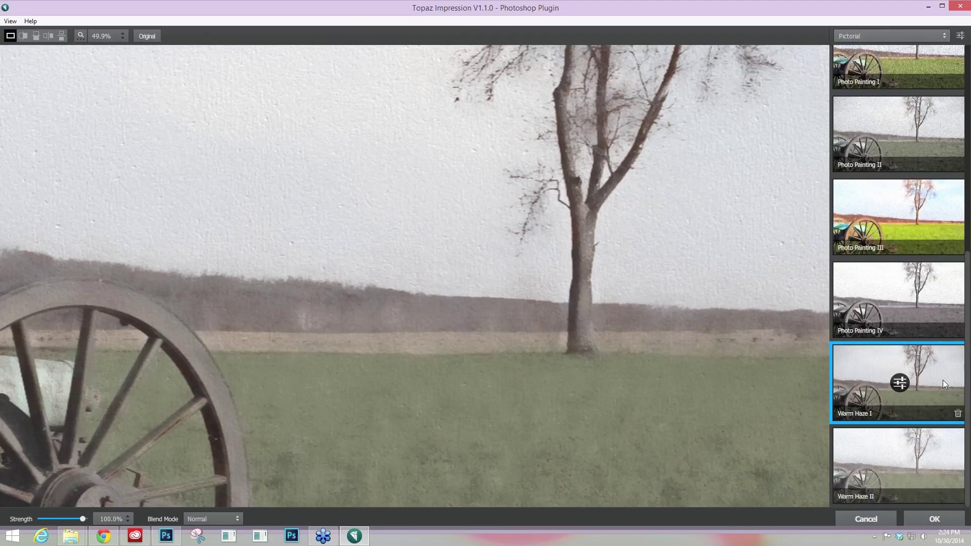
key(ctrl+minus)
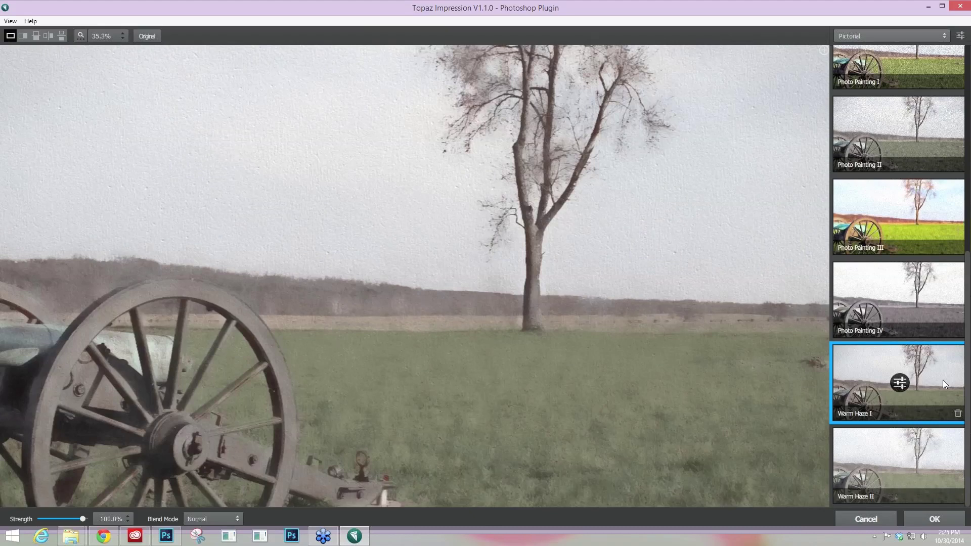
key(ctrl+0)
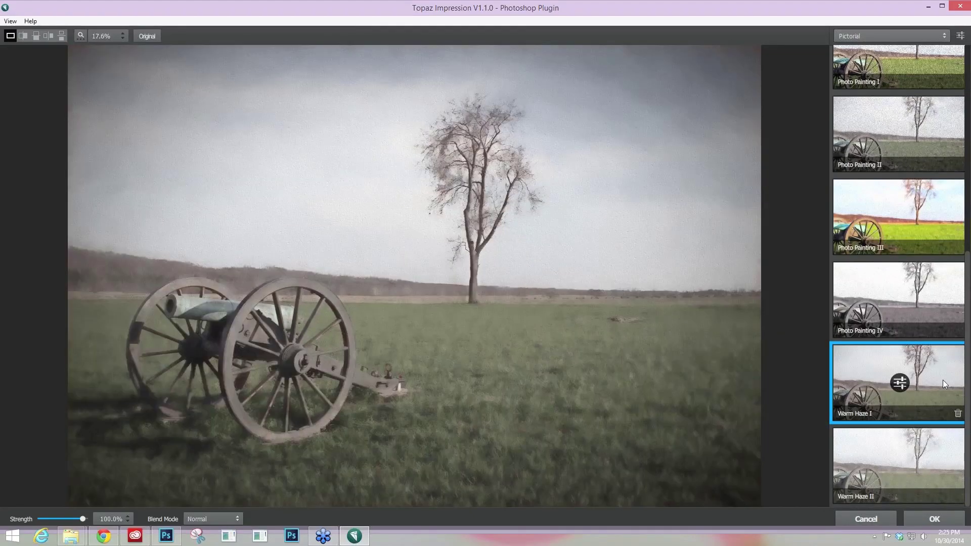
- Open the adjustment settings of the Warm Haze I effect, return to the effect list, and reopen them
click(900, 383)
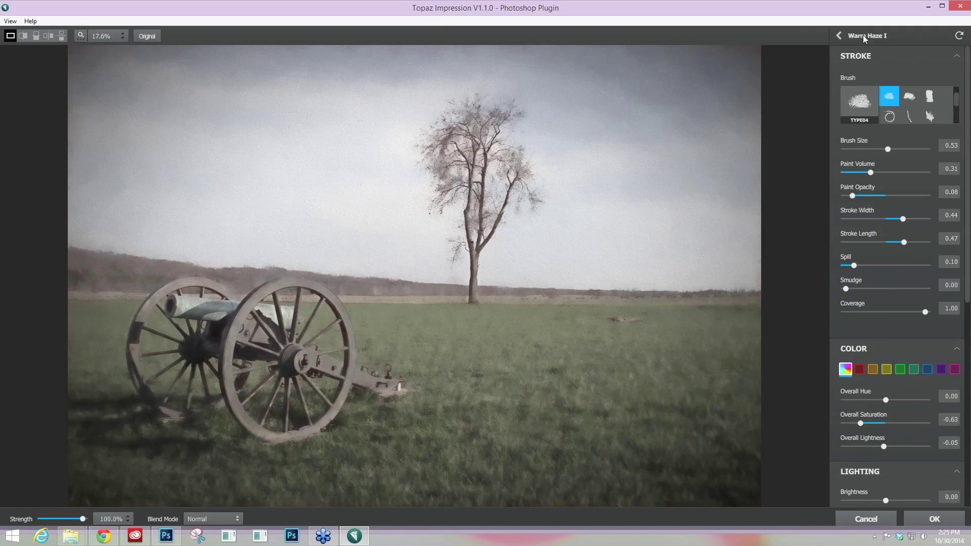
click(839, 35)
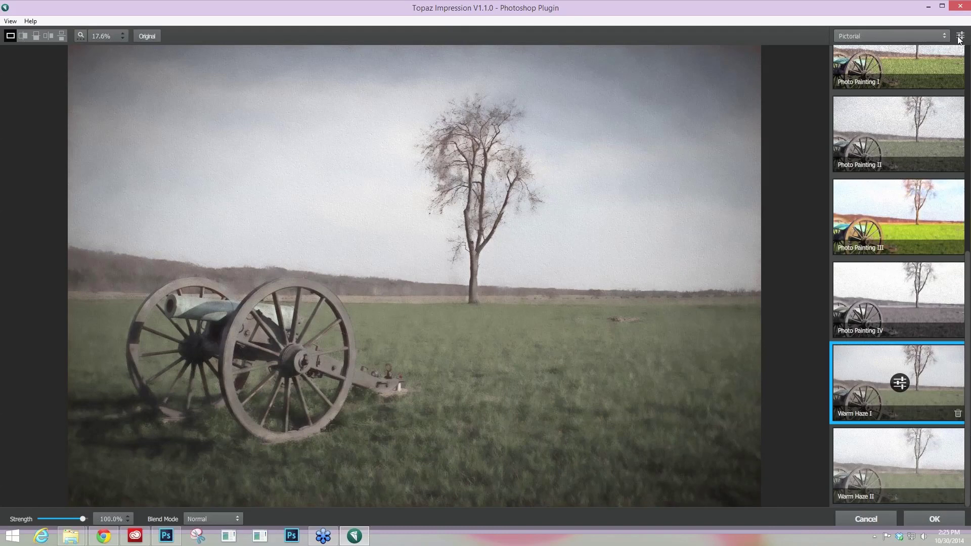
click(900, 383)
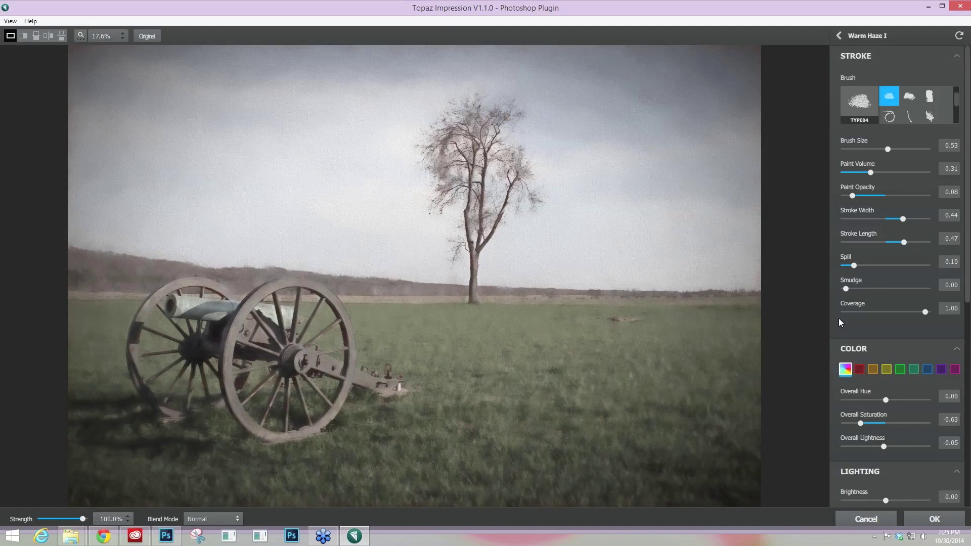
- Collapse the Stroke, Color, Lighting and Texture sections of the Warm Haze I settings
click(939, 57)
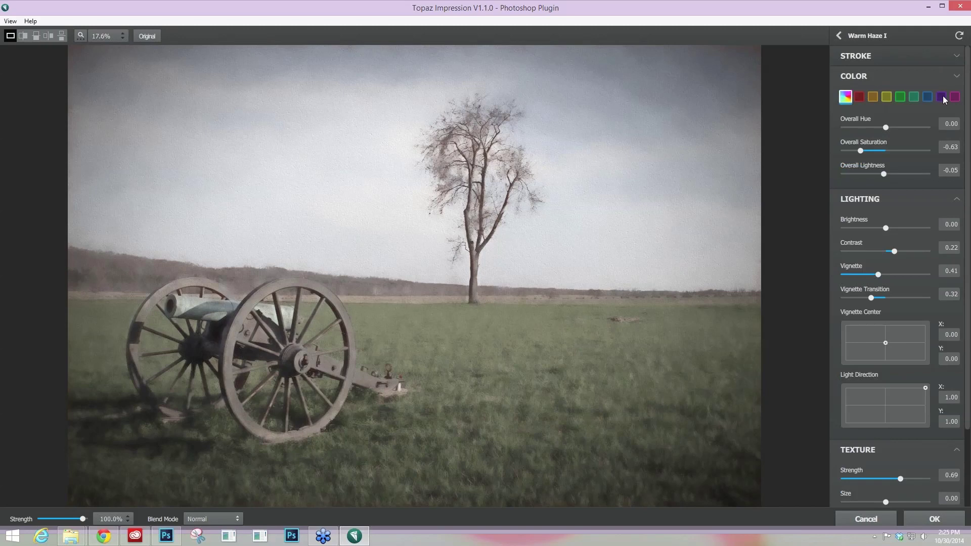
click(942, 76)
click(941, 96)
click(937, 119)
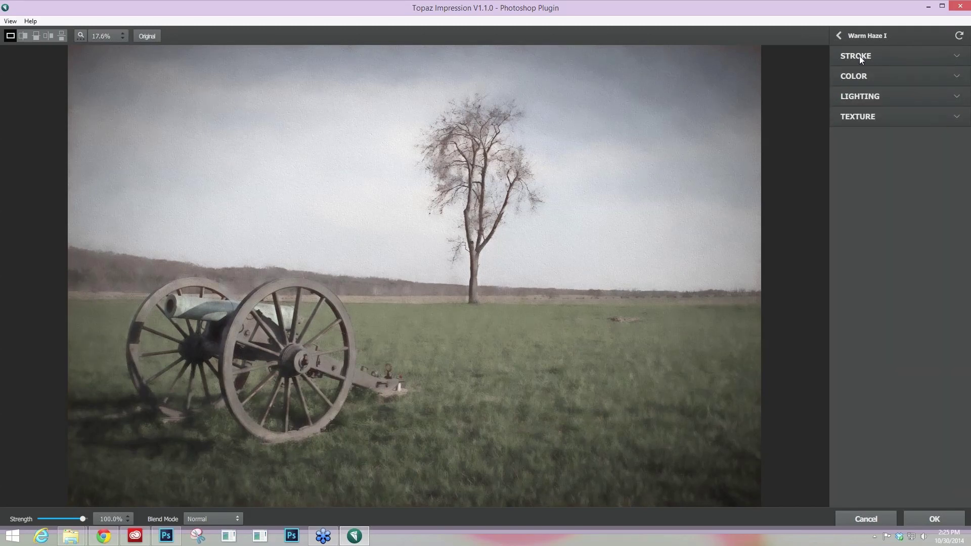
click(914, 57)
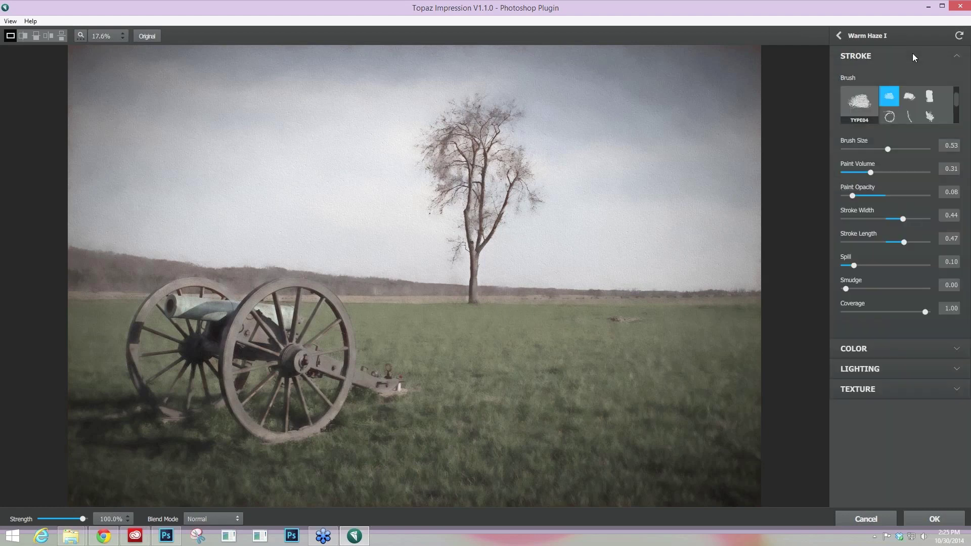
click(914, 56)
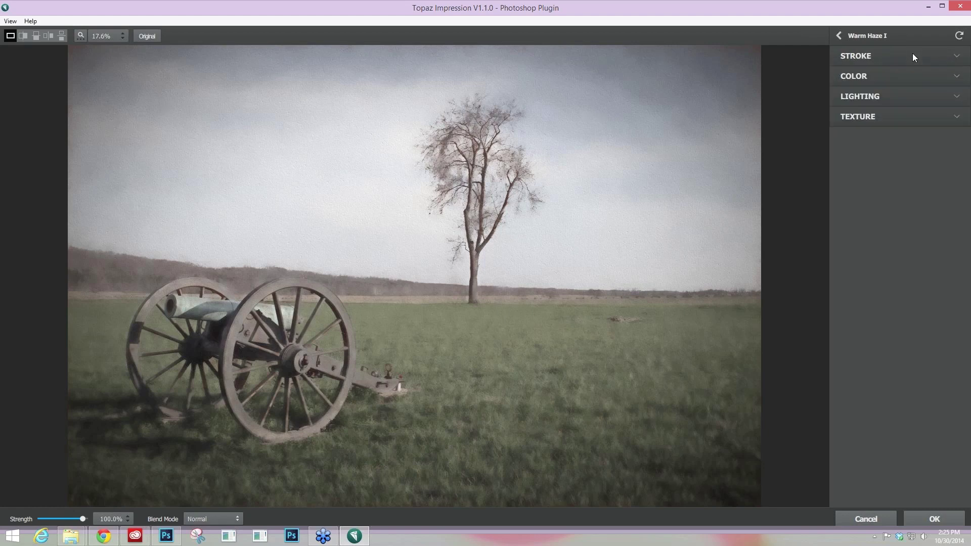
- Expand the Stroke settings and try different brushes on the cannon photo, including TYPE07, ending with TYPE08
click(869, 57)
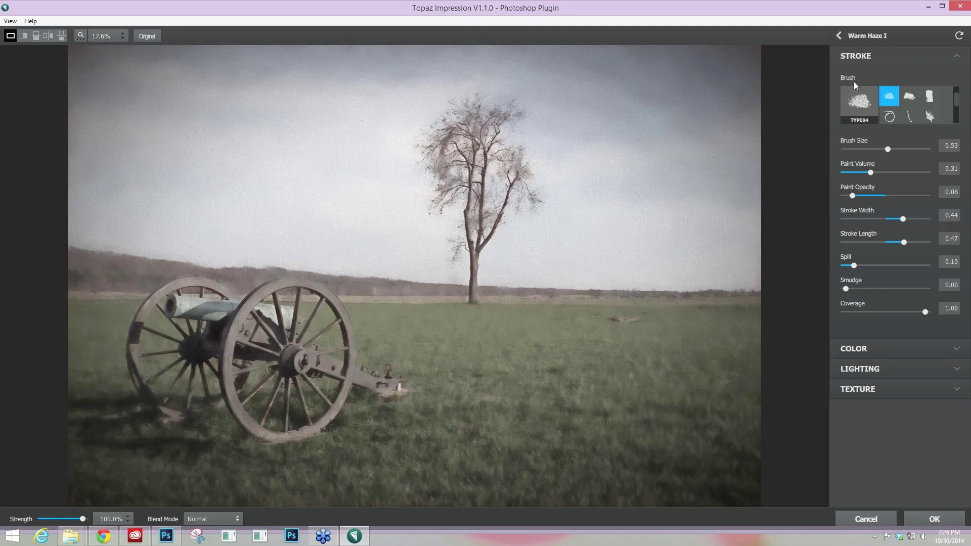
click(909, 94)
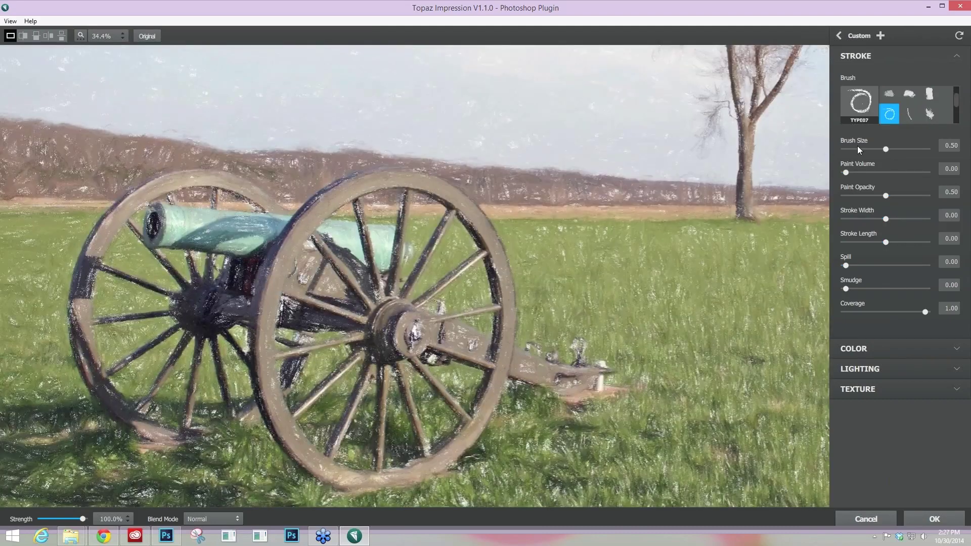
click(909, 114)
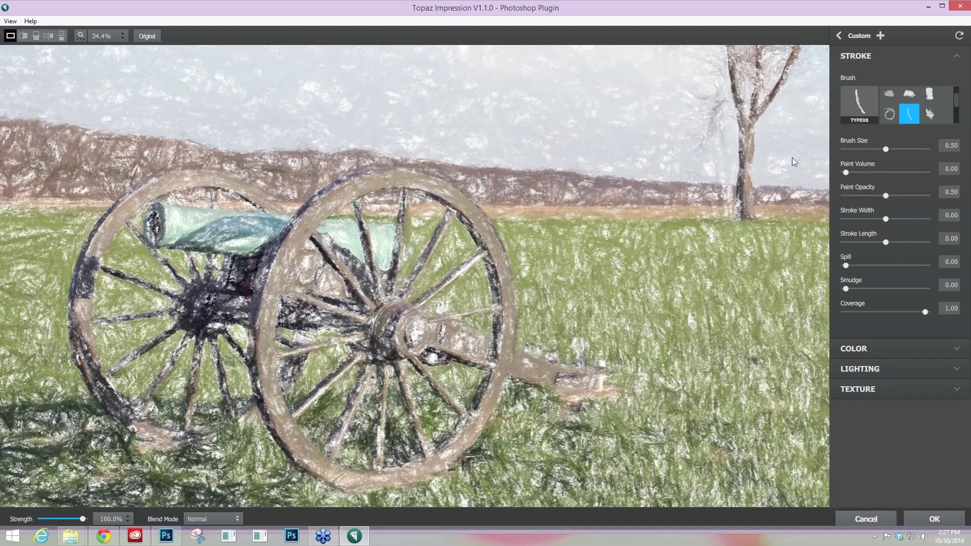
- Try brush TYPE09 on the cannon photo, then switch to brush TYPE16
click(936, 114)
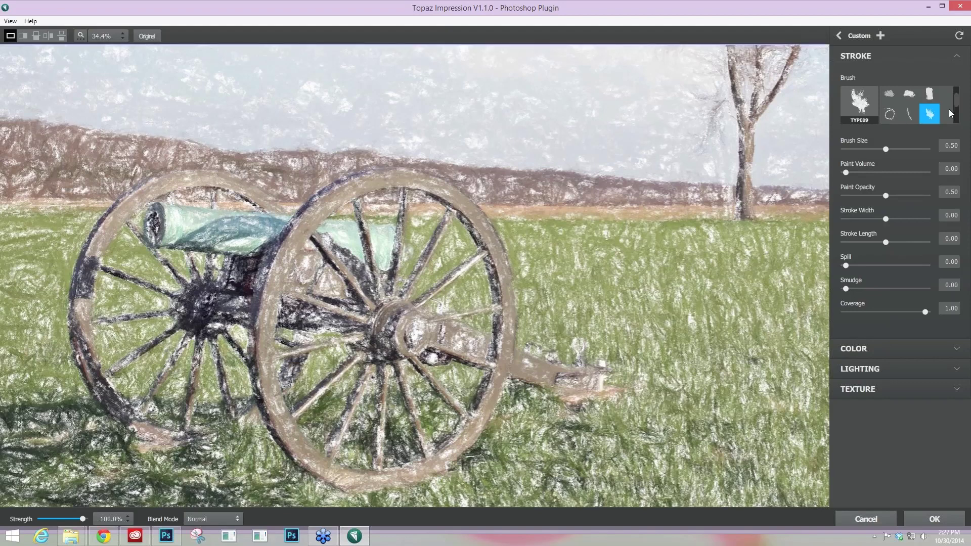
scroll(954, 110, down, 2)
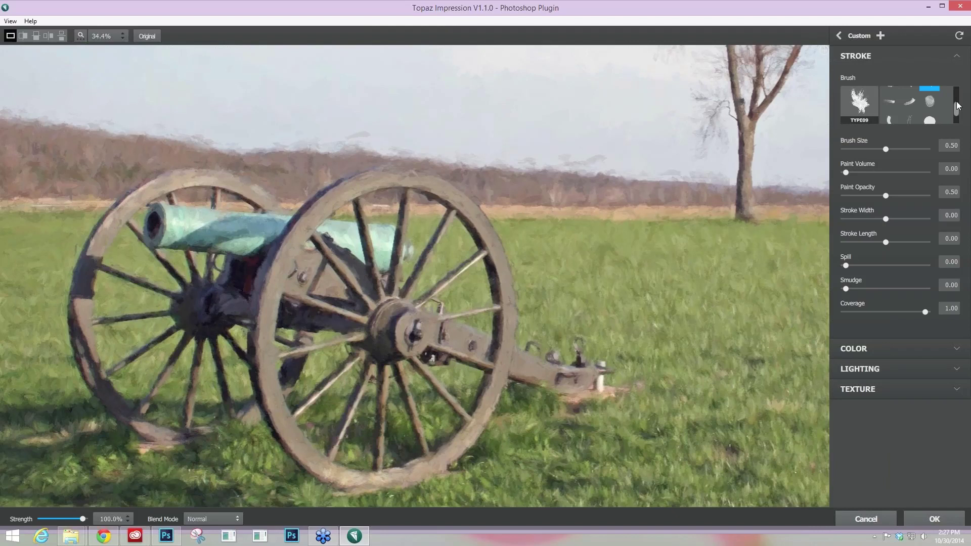
drag(957, 105, 960, 123)
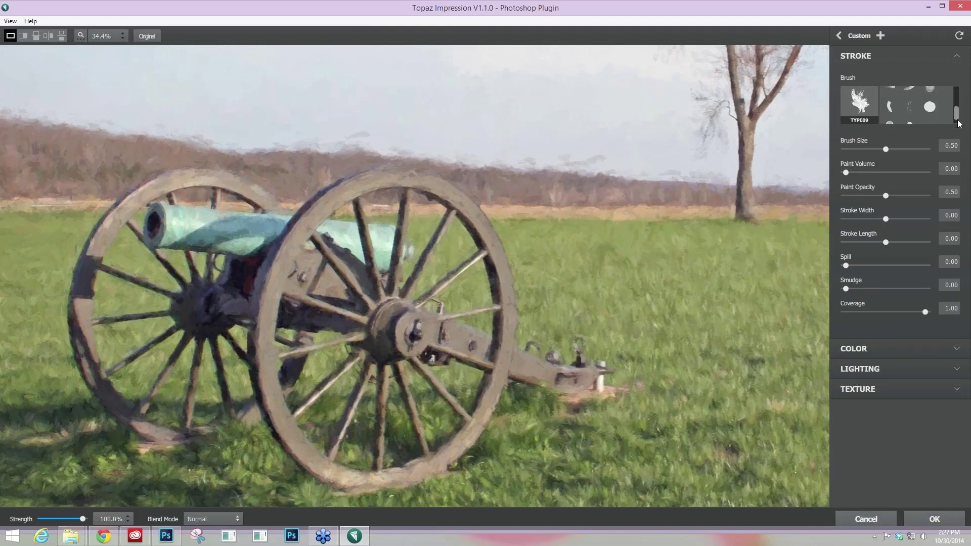
click(889, 114)
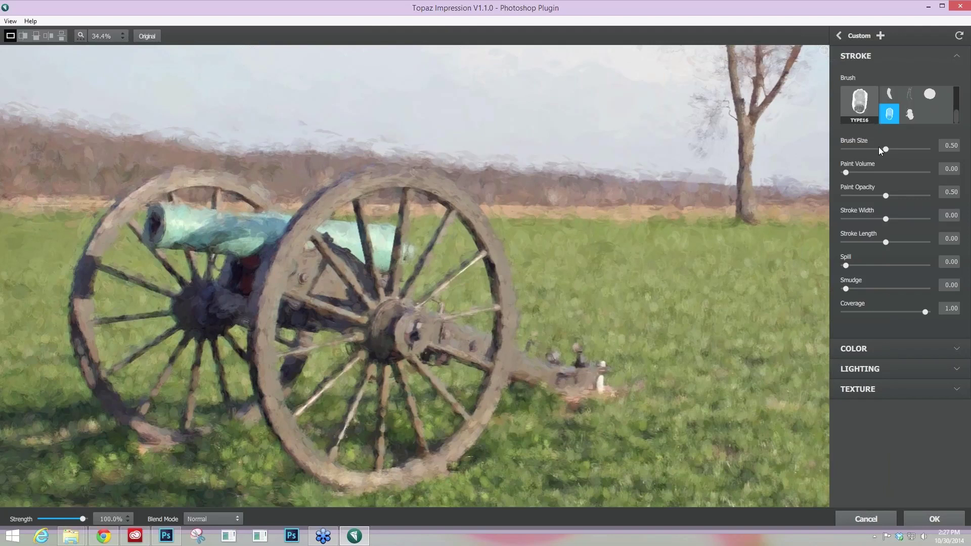
- Try Brush Size at 1.00 and then 0.18, and inspect the sky and tree up close against the original
drag(903, 151, 916, 151)
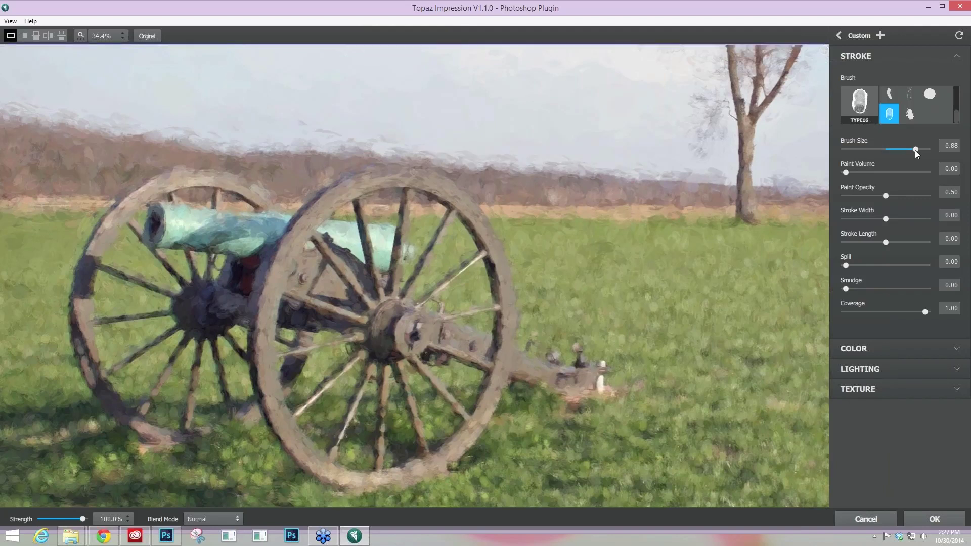
scroll(915, 149, up, 3)
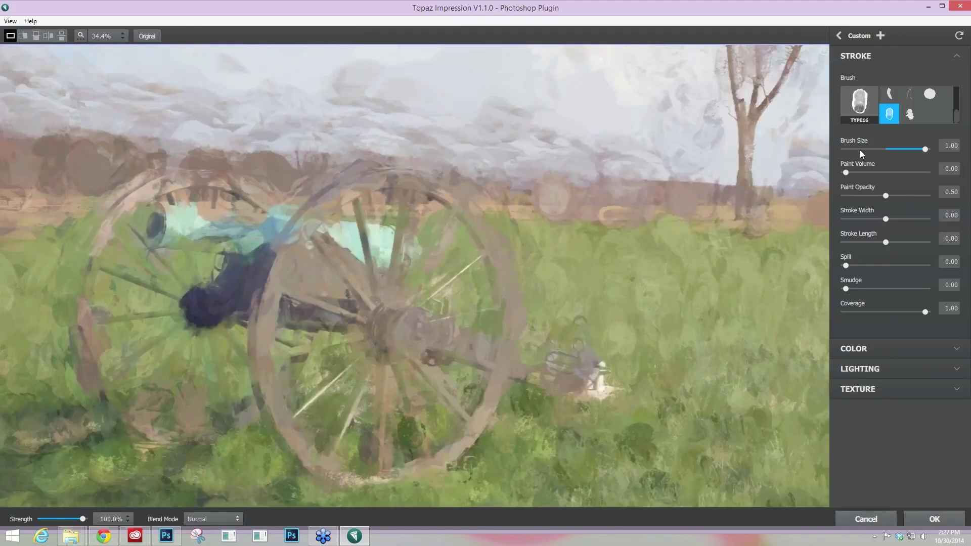
click(860, 150)
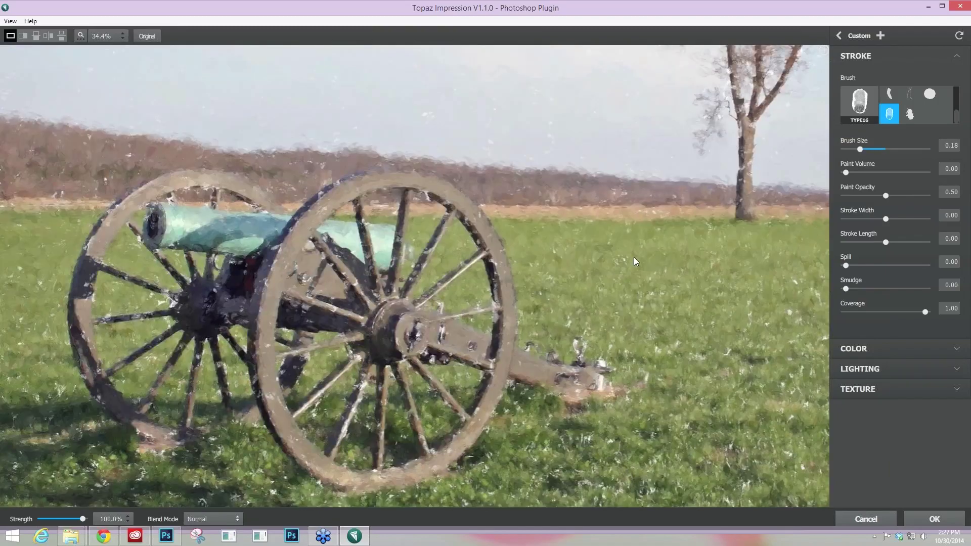
scroll(633, 257, down, 3)
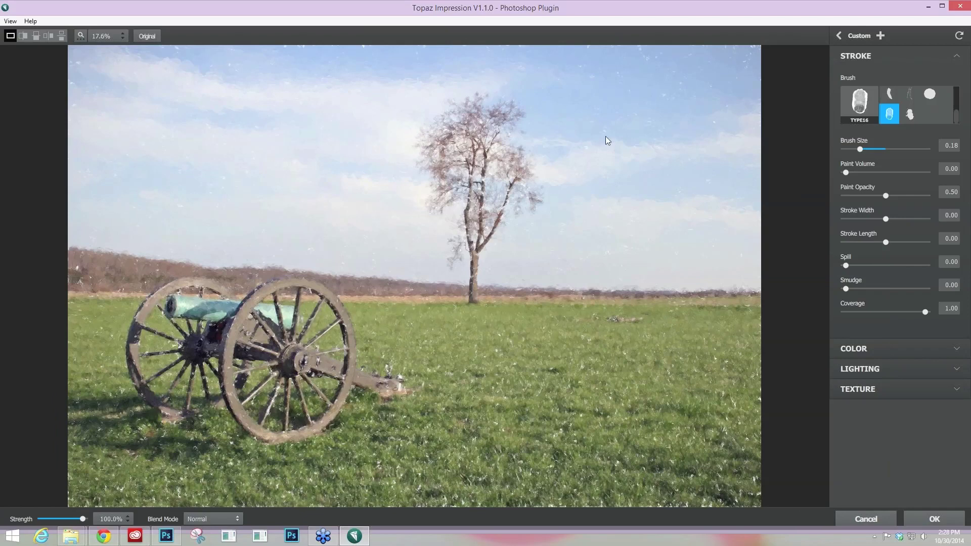
scroll(606, 138, up, 5)
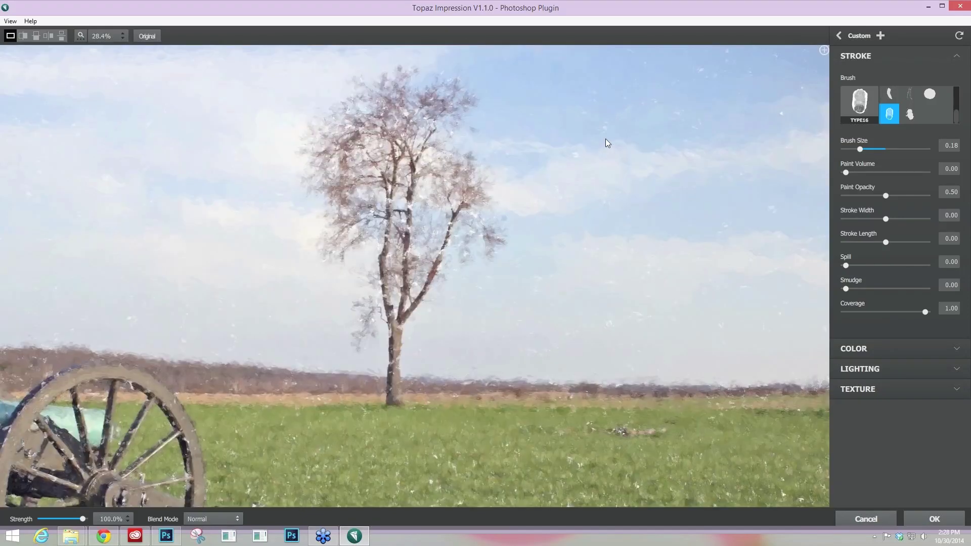
scroll(581, 237, up, 2)
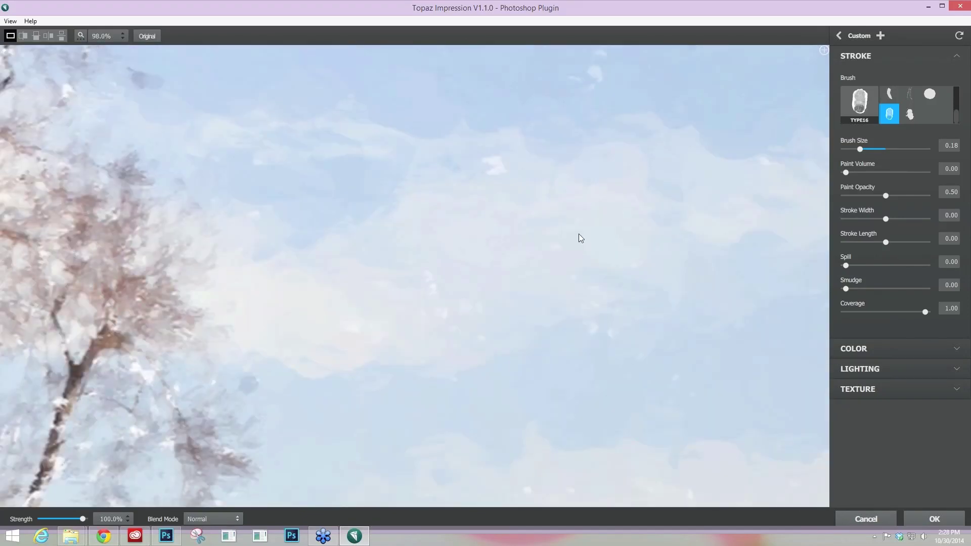
scroll(582, 241, down, 2)
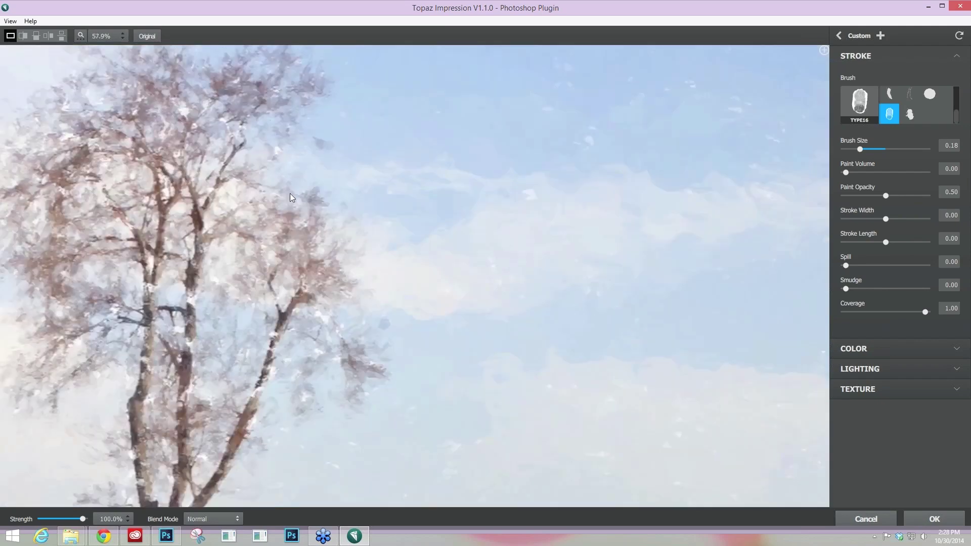
scroll(420, 207, down, 1)
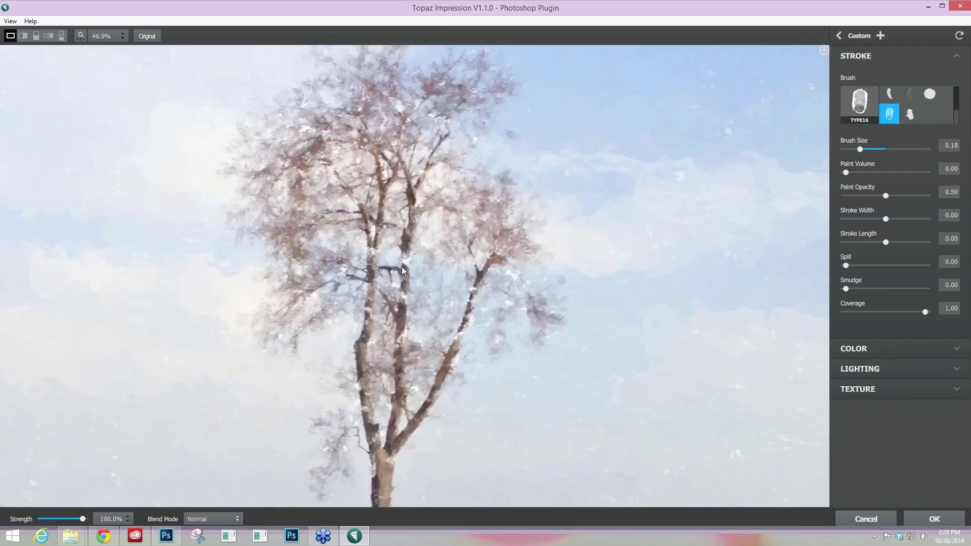
click(402, 266)
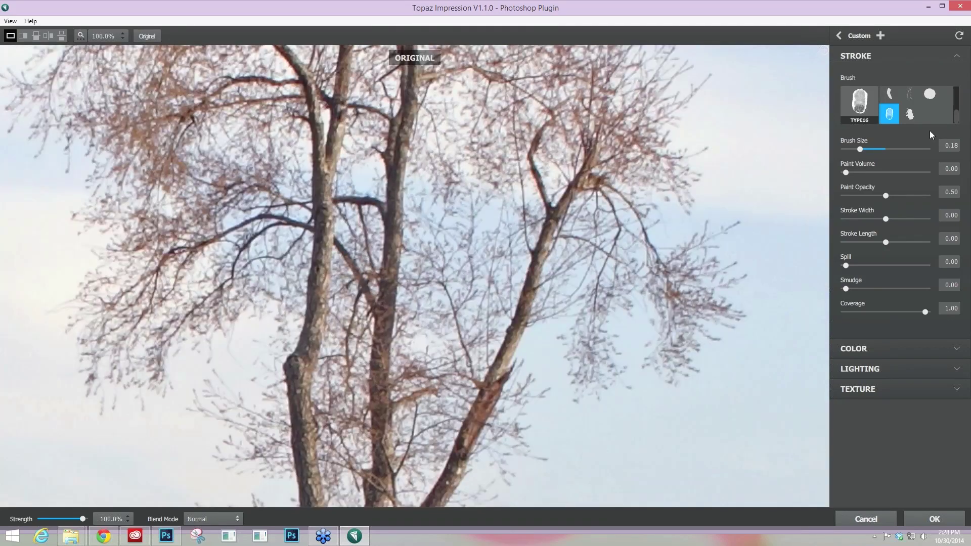
- Try Brush Size at 0.74, compare the whole picture with the original, and reduce the size to 0.54
click(905, 149)
scroll(682, 357, down, 1)
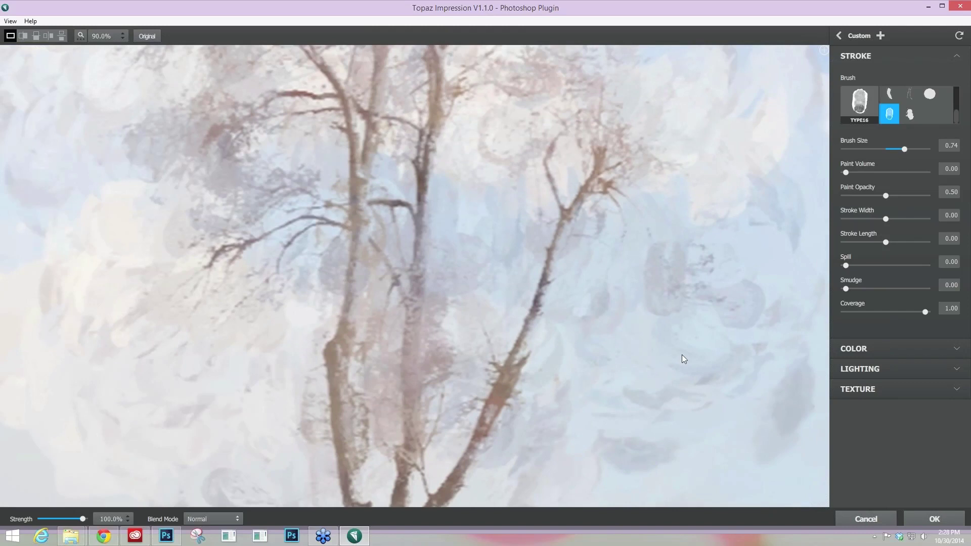
scroll(682, 356, down, 5)
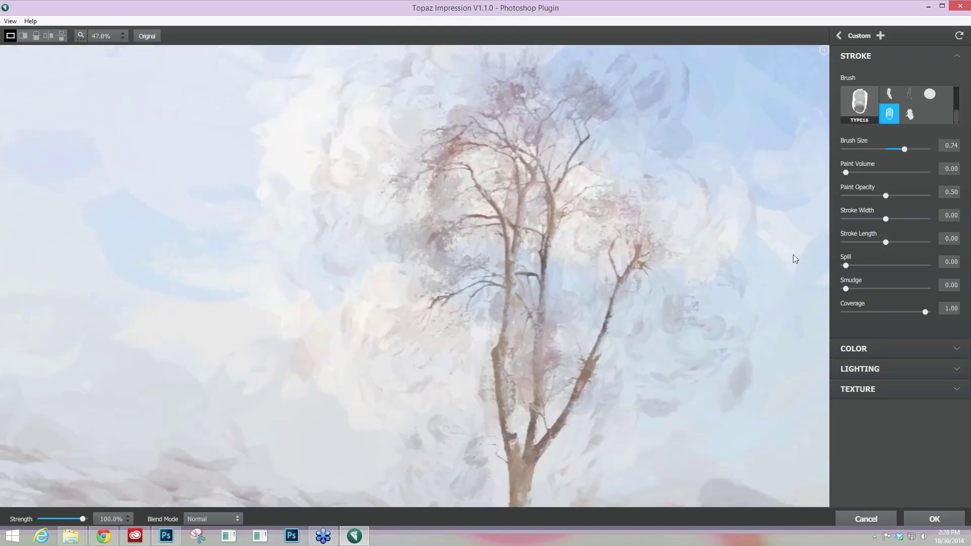
scroll(464, 323, down, 2)
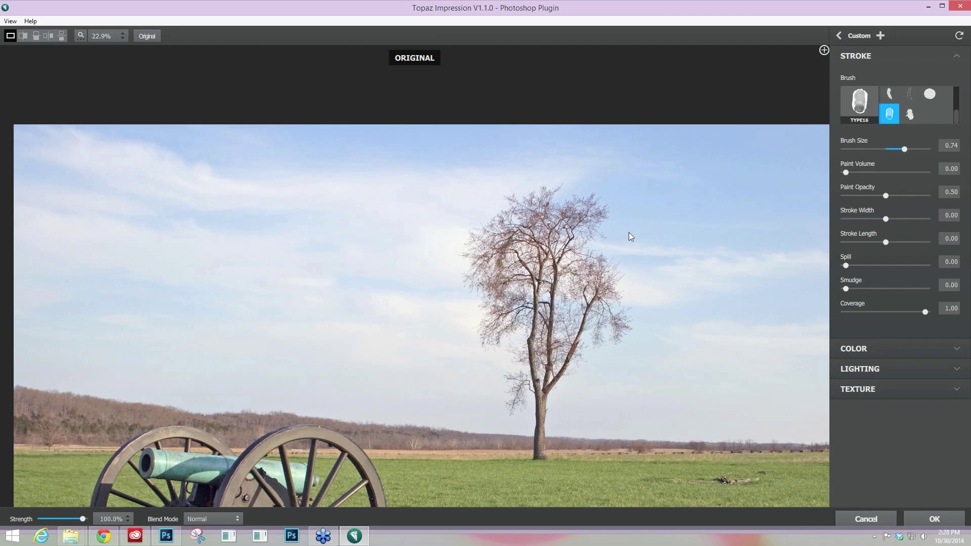
scroll(629, 232, down, 1)
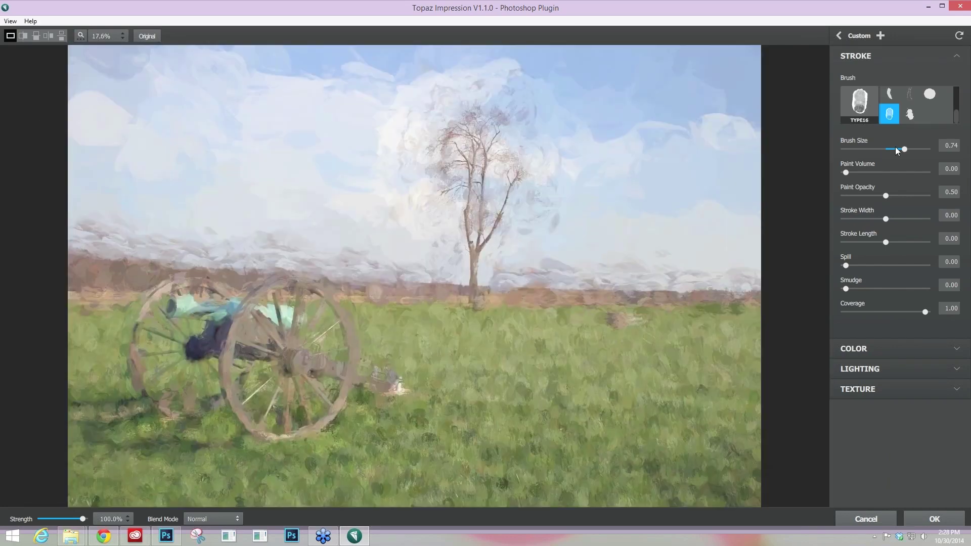
drag(896, 150, 891, 153)
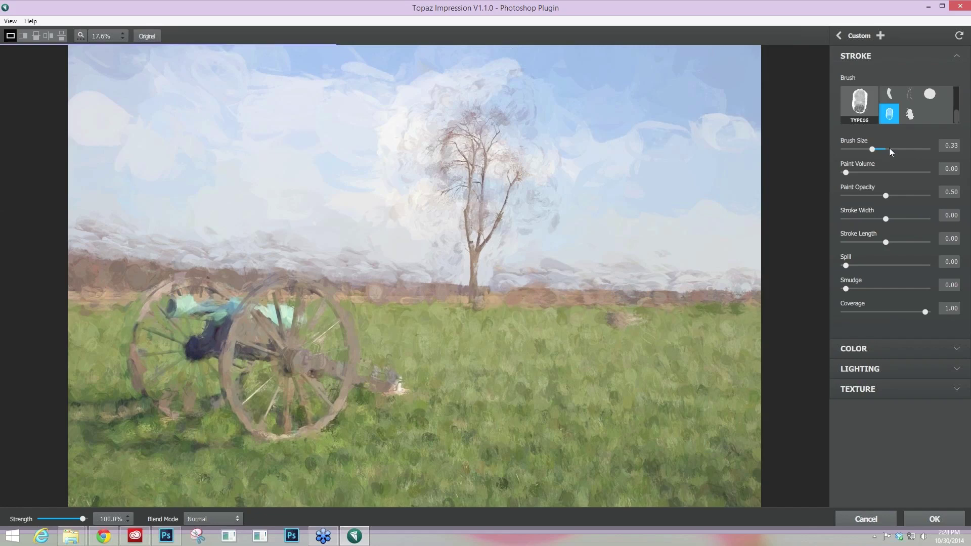
click(890, 150)
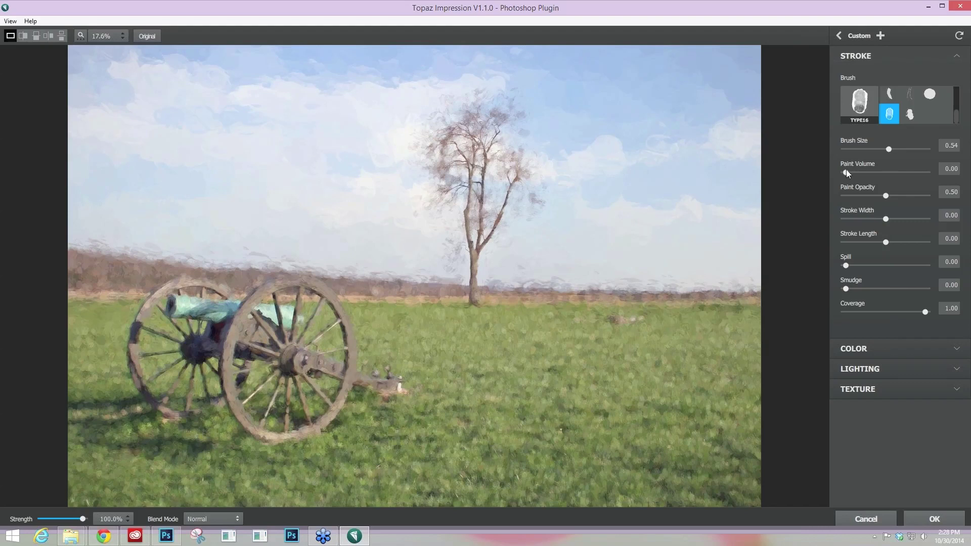
- Try Paint Volume at 0.49 and 0.18, then set it to 0.11
click(886, 167)
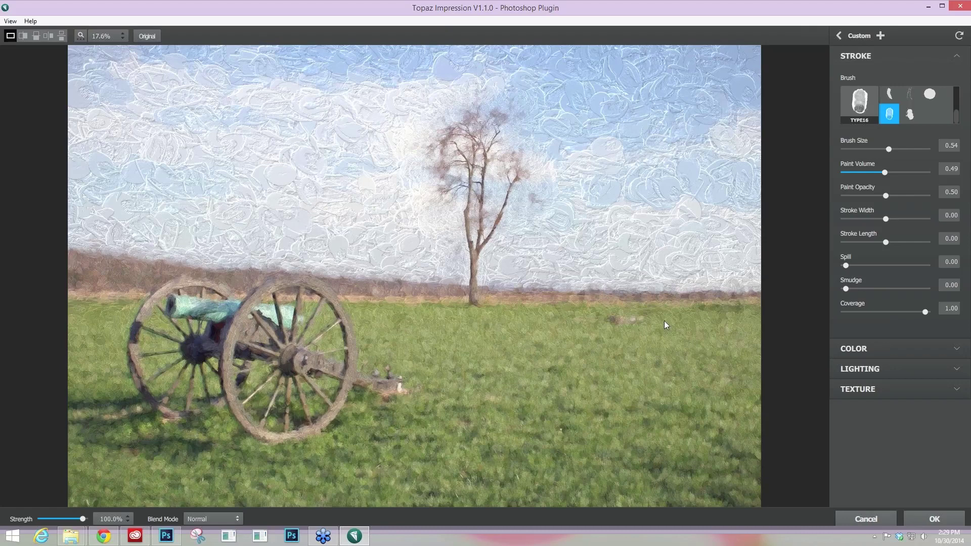
drag(884, 172, 860, 172)
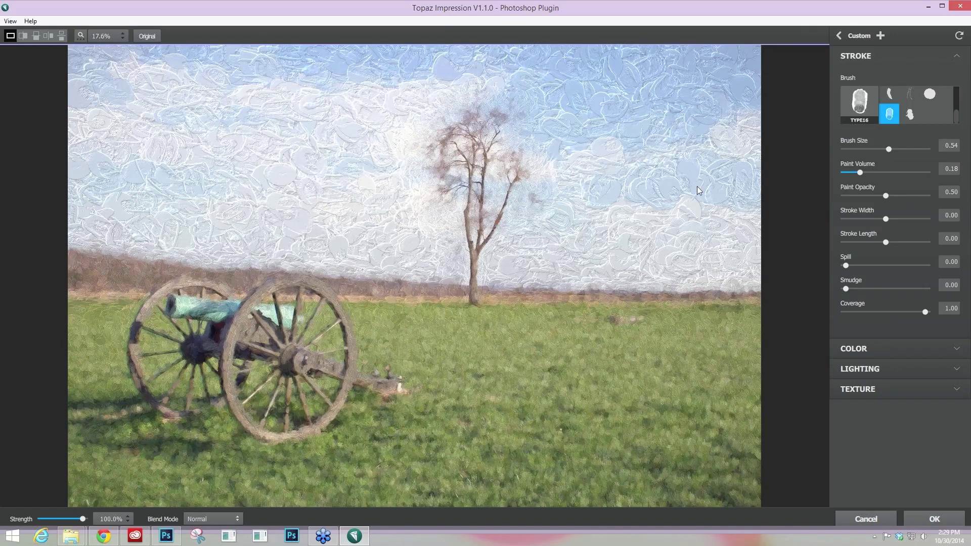
drag(860, 172, 854, 172)
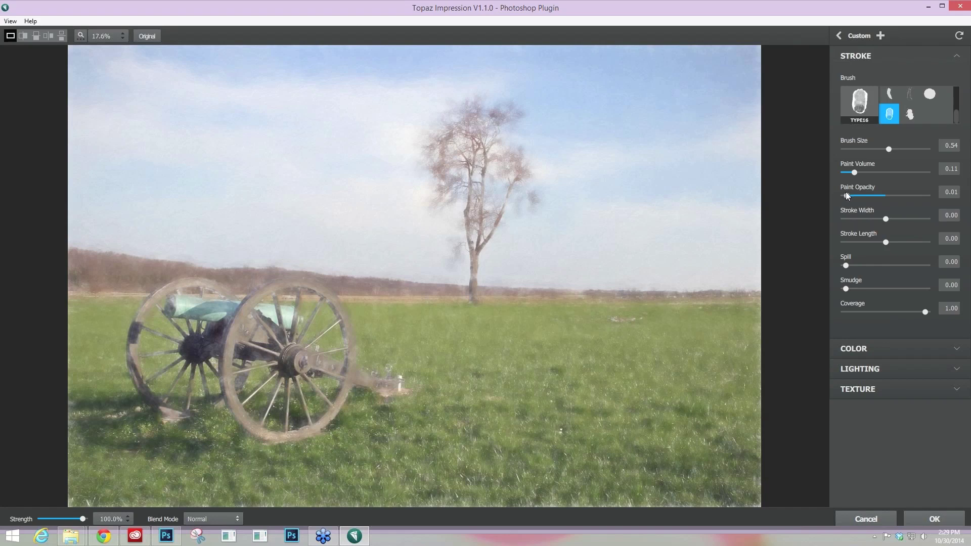
- Try Paint Opacity at 0.95, 1.00 and 0.61, then set it to 0.32
drag(848, 195, 921, 198)
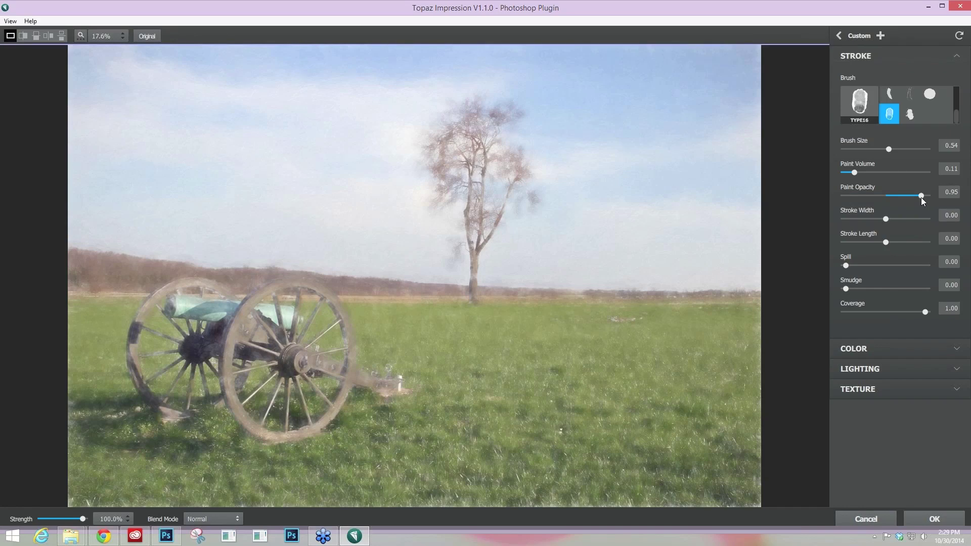
drag(922, 196, 943, 194)
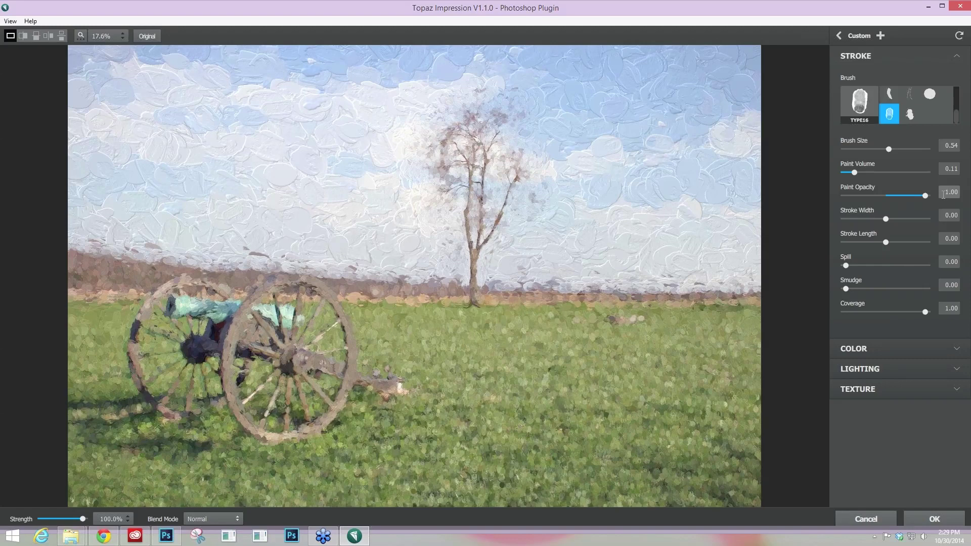
click(886, 196)
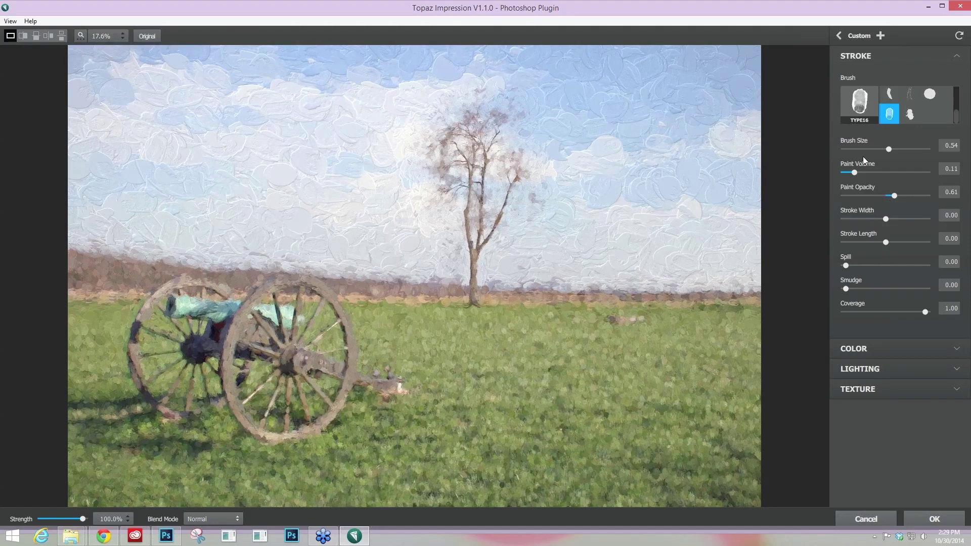
click(873, 197)
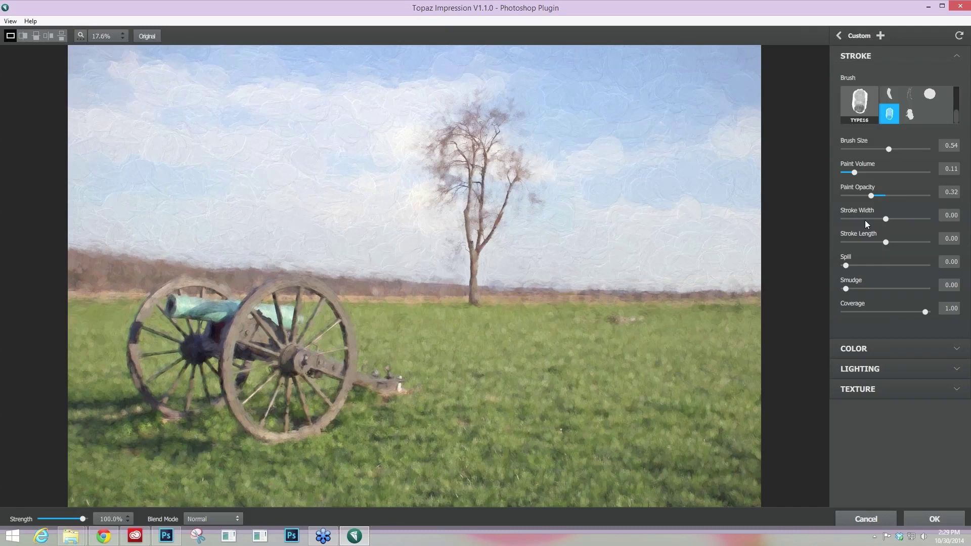
- Try wide and narrow strokes at full length, then set Stroke Width to -0.50 and Stroke Length to 0.64
click(909, 219)
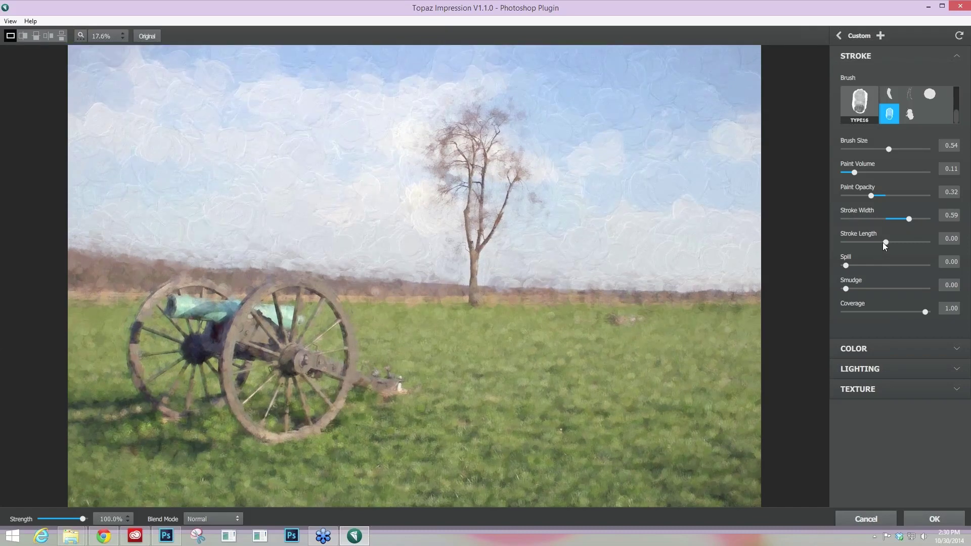
click(930, 239)
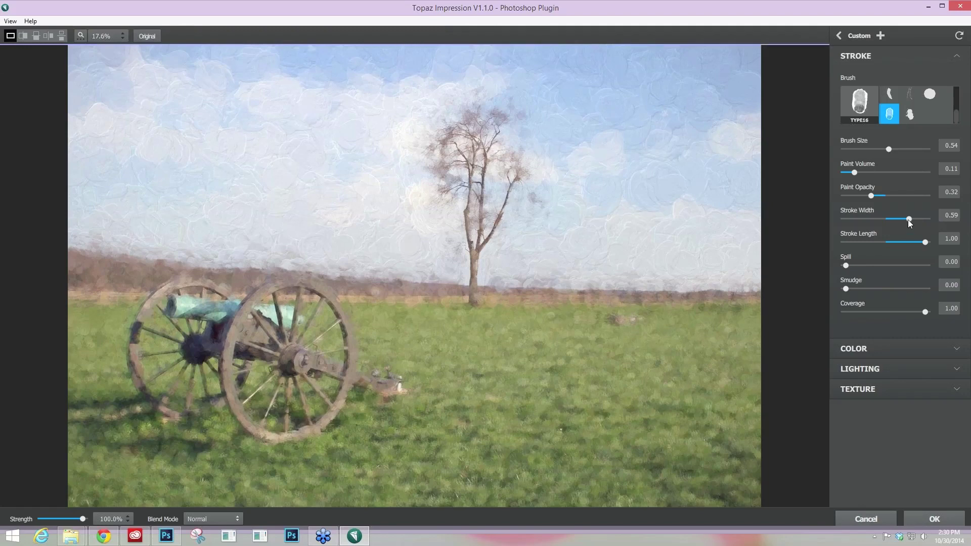
drag(909, 220, 845, 219)
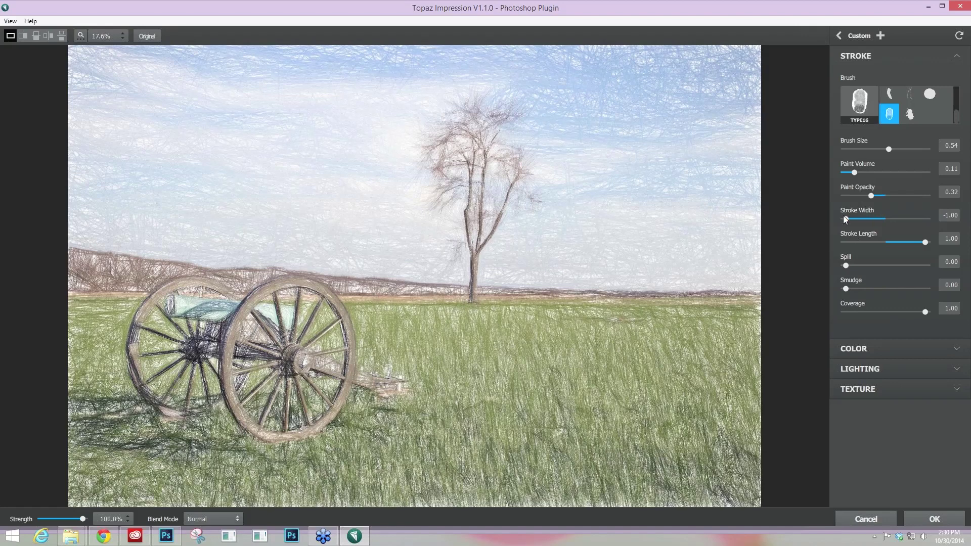
drag(869, 220, 875, 220)
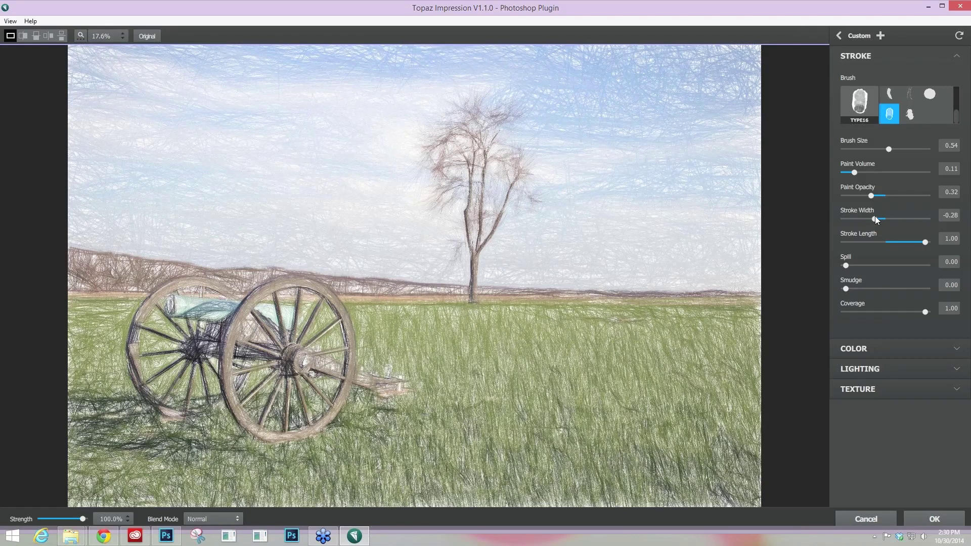
scroll(876, 217, down, 2)
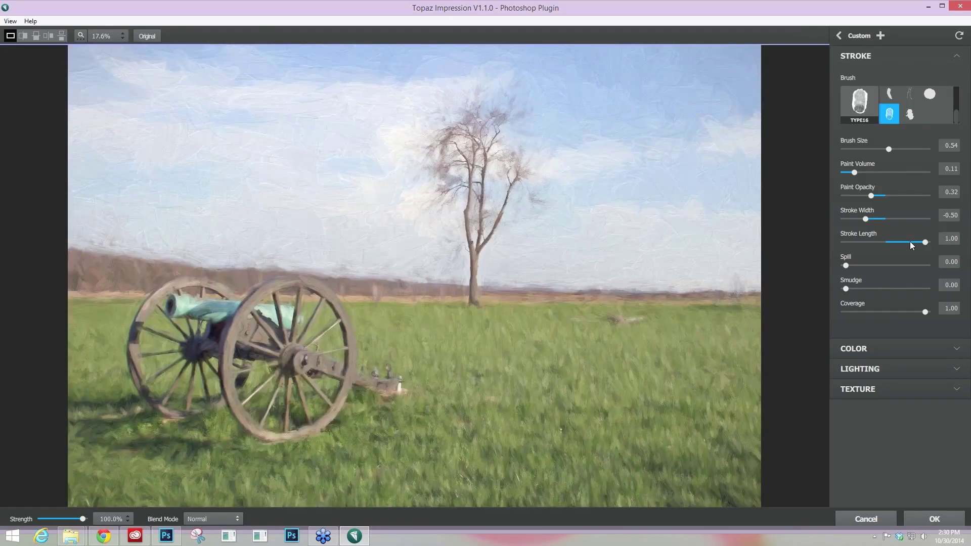
click(910, 243)
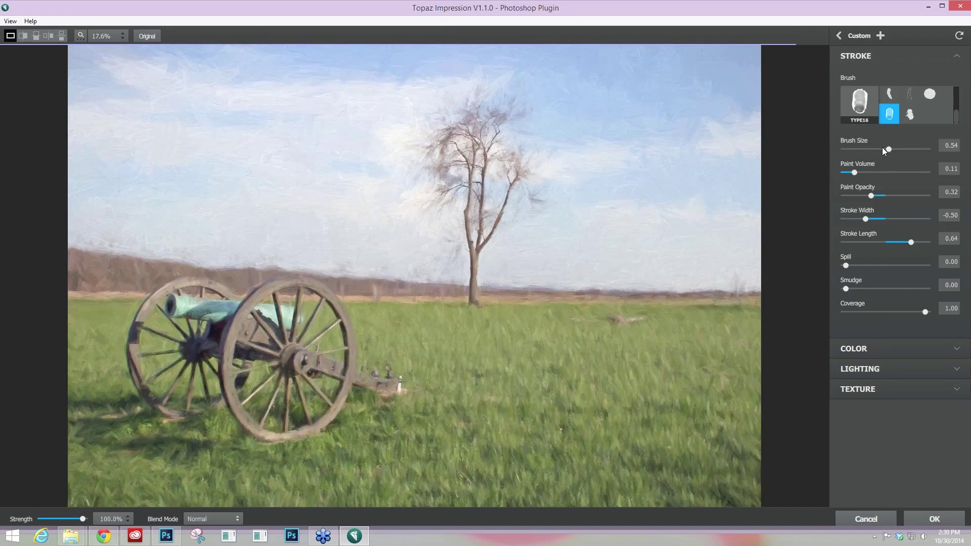
- Set Brush Size to 0.48, then try Spill at 0.67 and reduce it to 0.28
drag(885, 151, 884, 151)
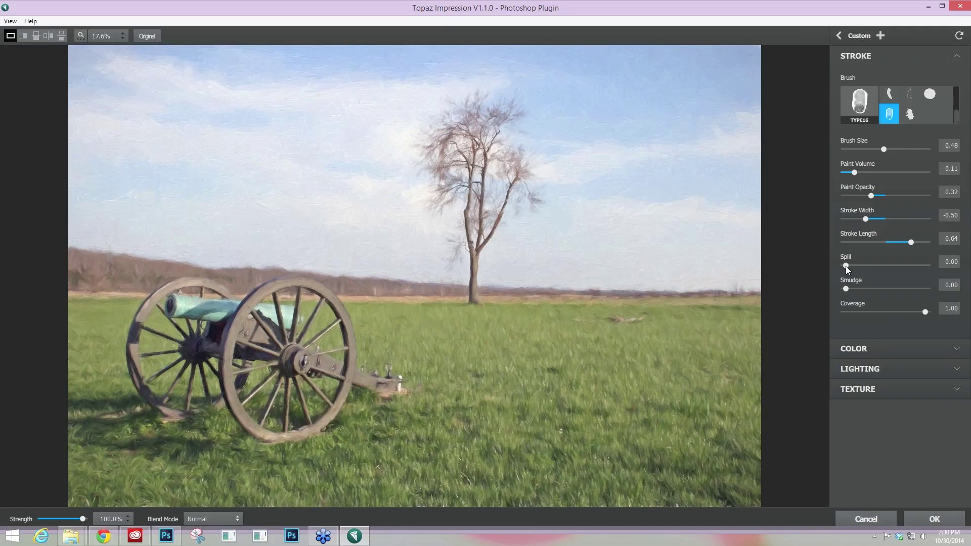
click(899, 264)
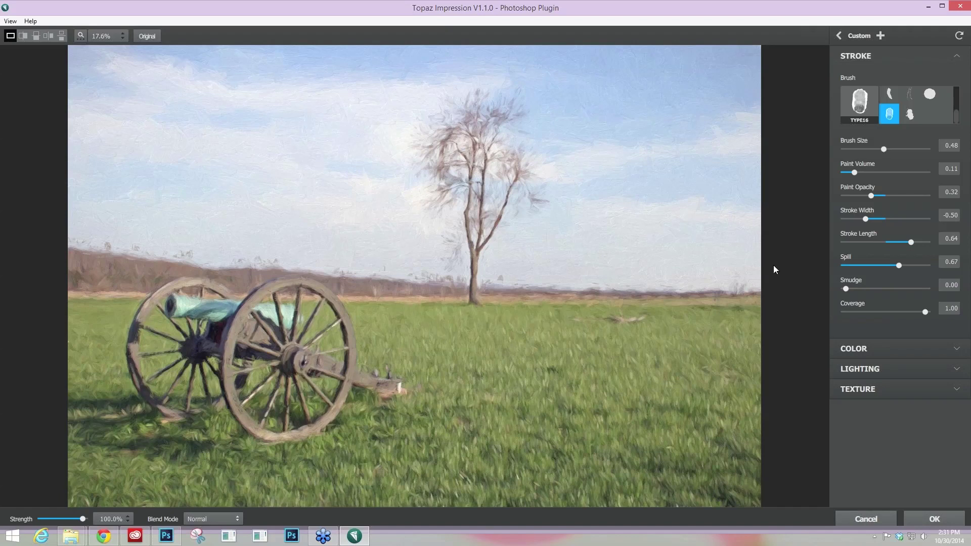
click(869, 264)
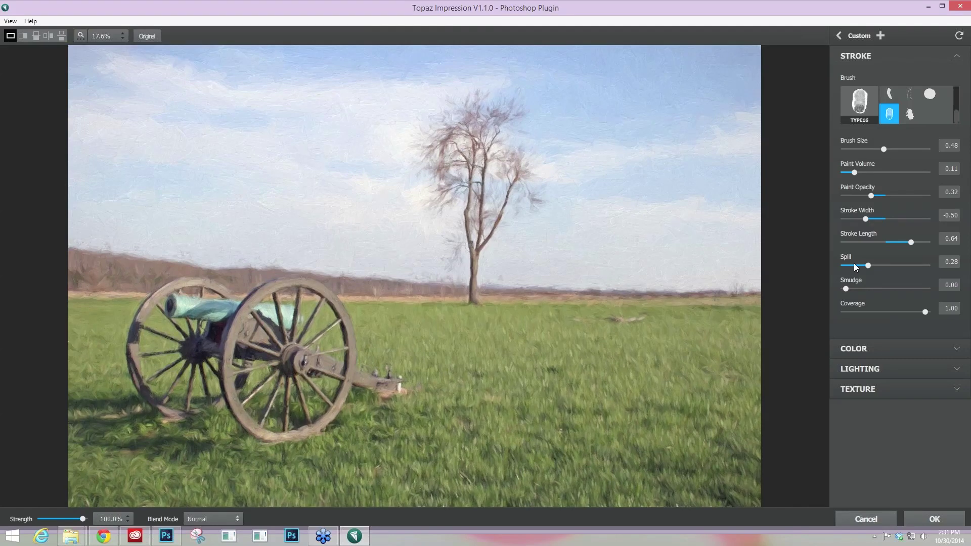
- Set Spill to 0.10, then try Smudge at 0.70 and compare the tree with the original photo
click(855, 266)
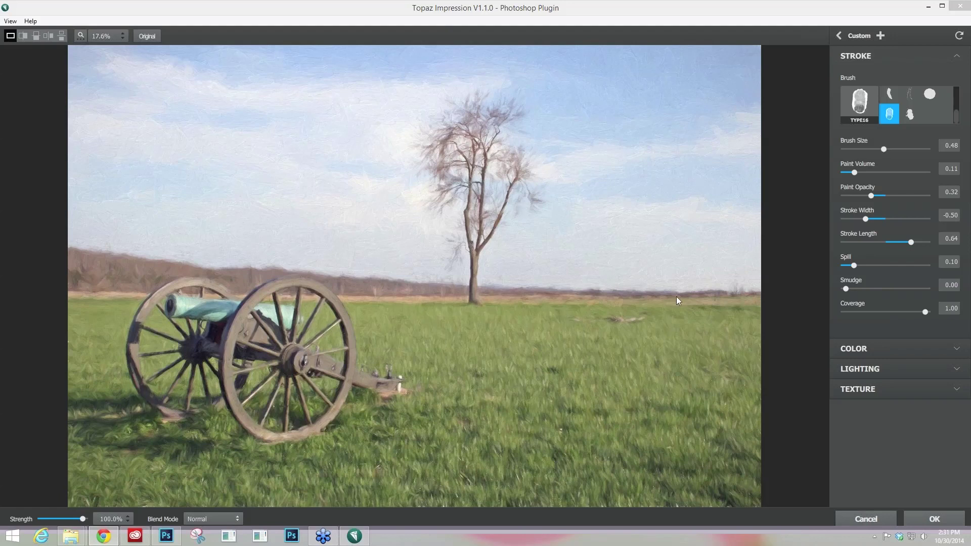
click(500, 265)
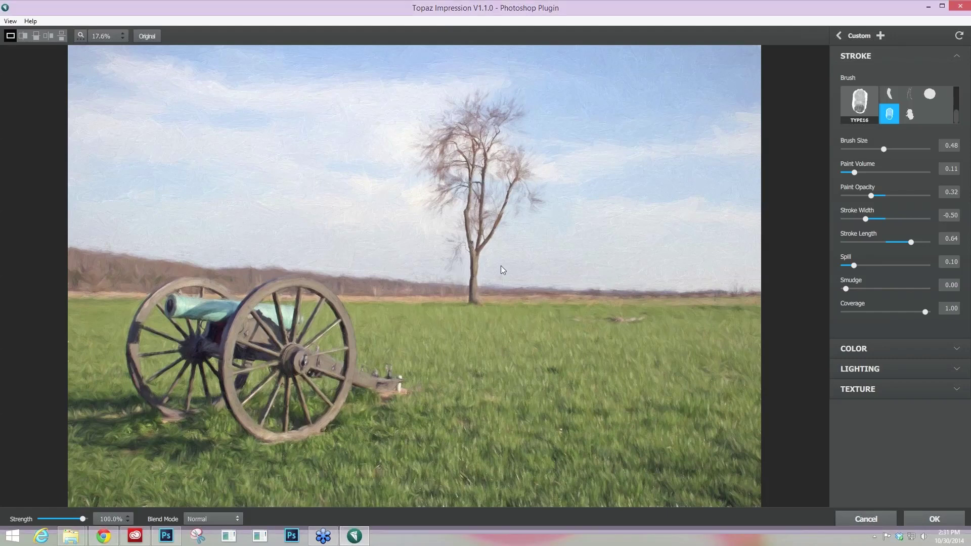
scroll(501, 265, up, 2)
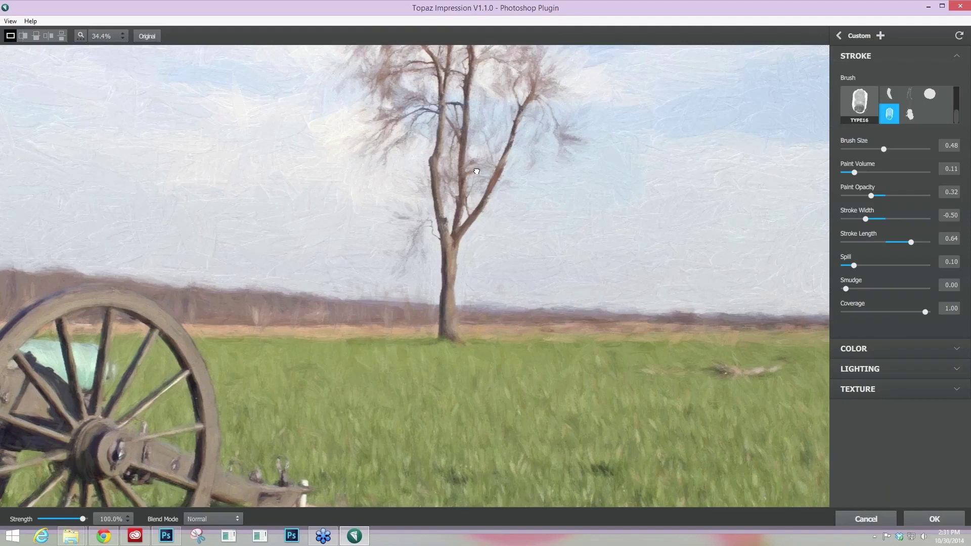
scroll(476, 171, up, 2)
drag(845, 289, 904, 294)
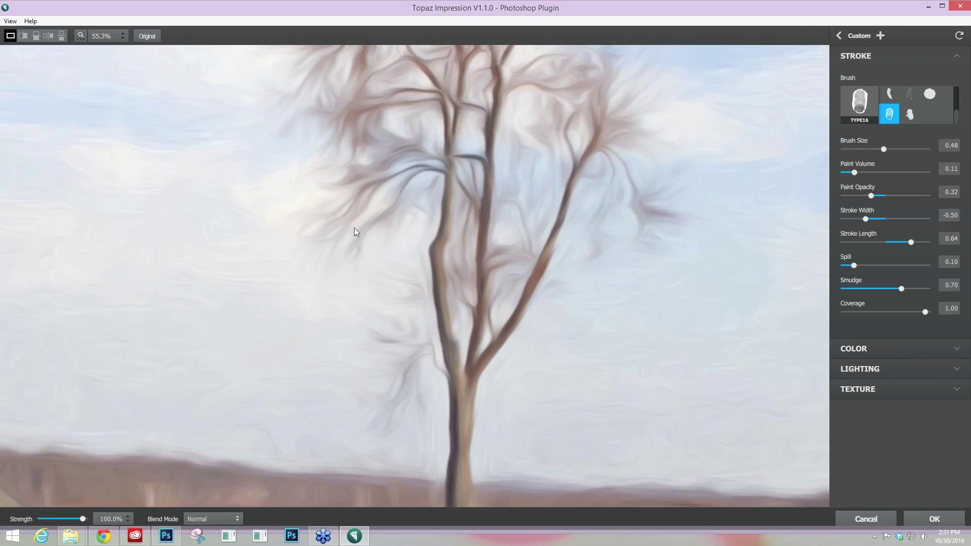
click(439, 267)
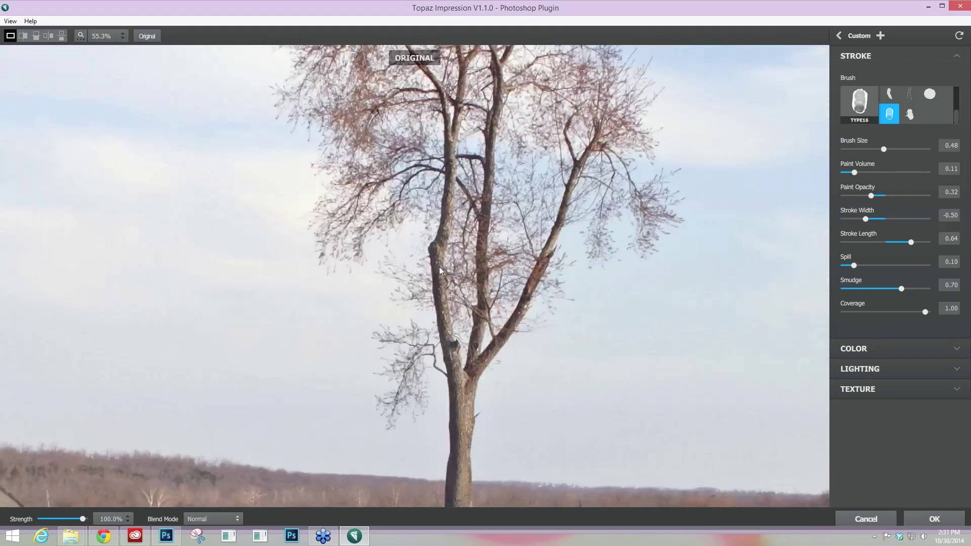
- Try Smudge at 0.23 and 0.02, then set it to 0.09
drag(901, 289, 864, 290)
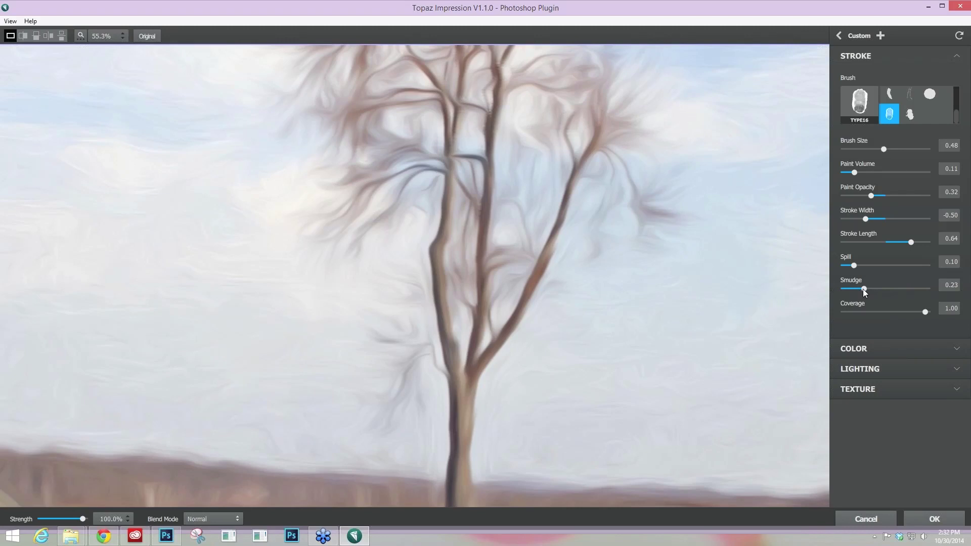
drag(864, 289, 847, 289)
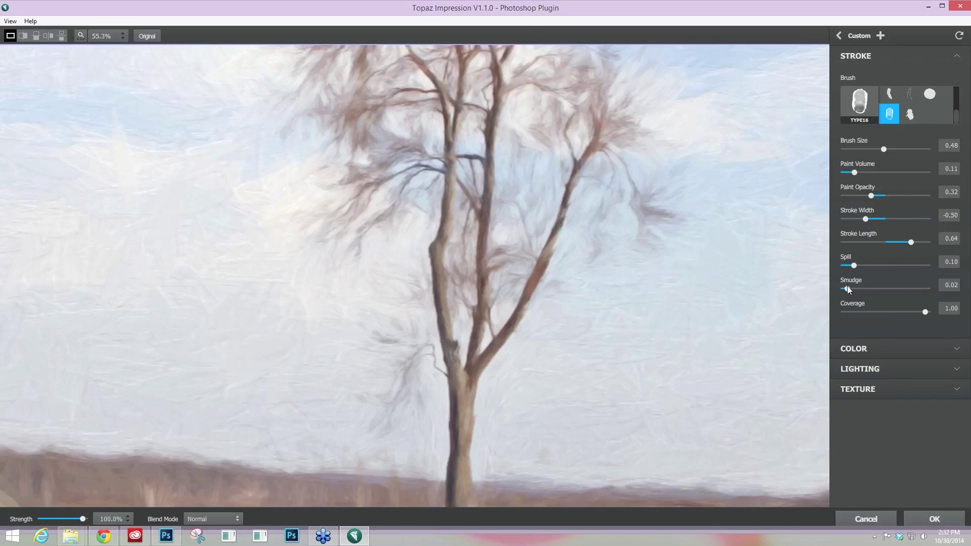
drag(848, 288, 853, 289)
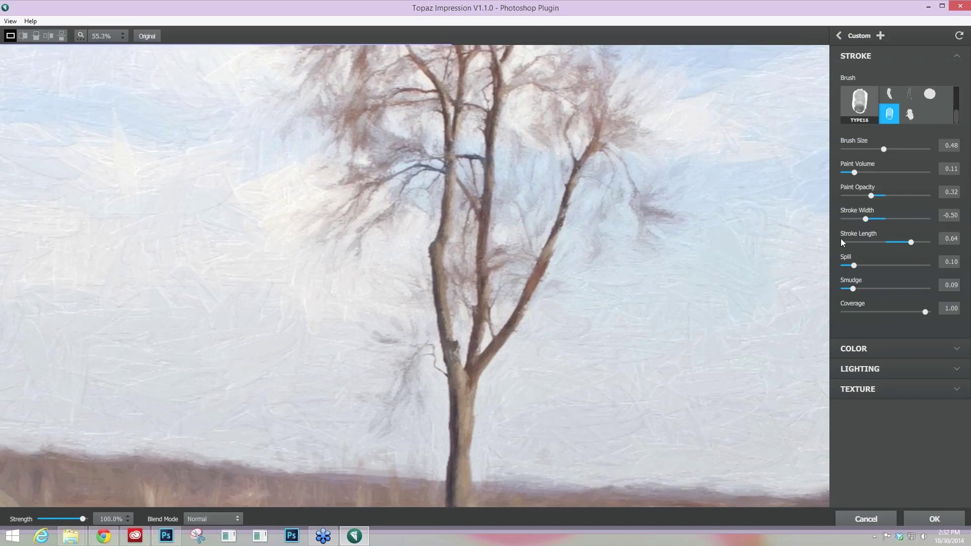
scroll(733, 188, down, 2)
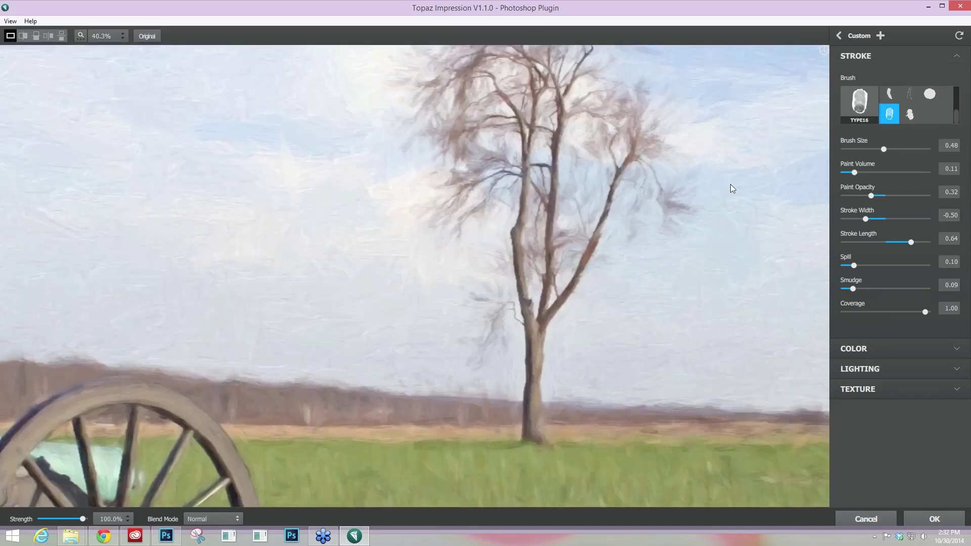
scroll(731, 186, down, 3)
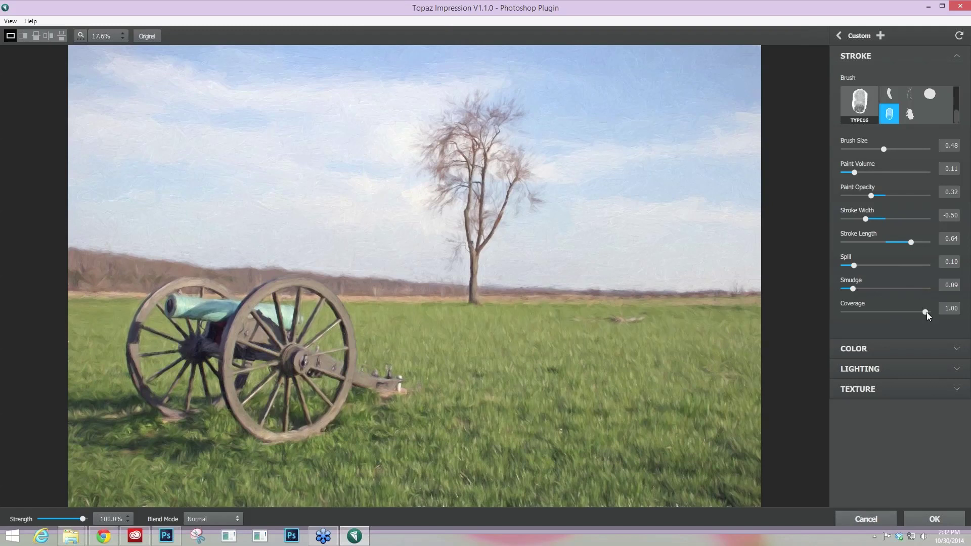
- Reduce Coverage to 0.23, then try Coverage Transition at 0.79, 0.18 and 0.73 and set it to 0.63
click(885, 313)
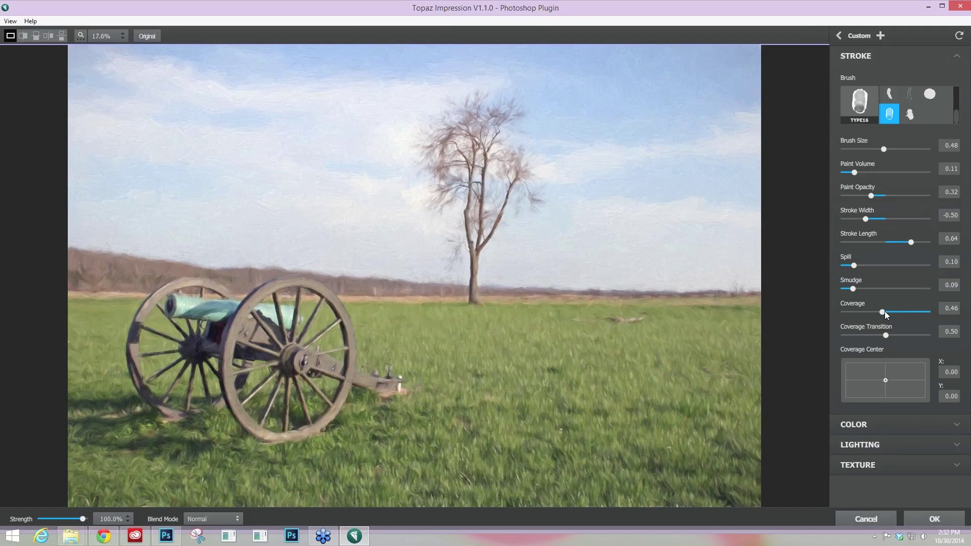
drag(885, 311, 868, 315)
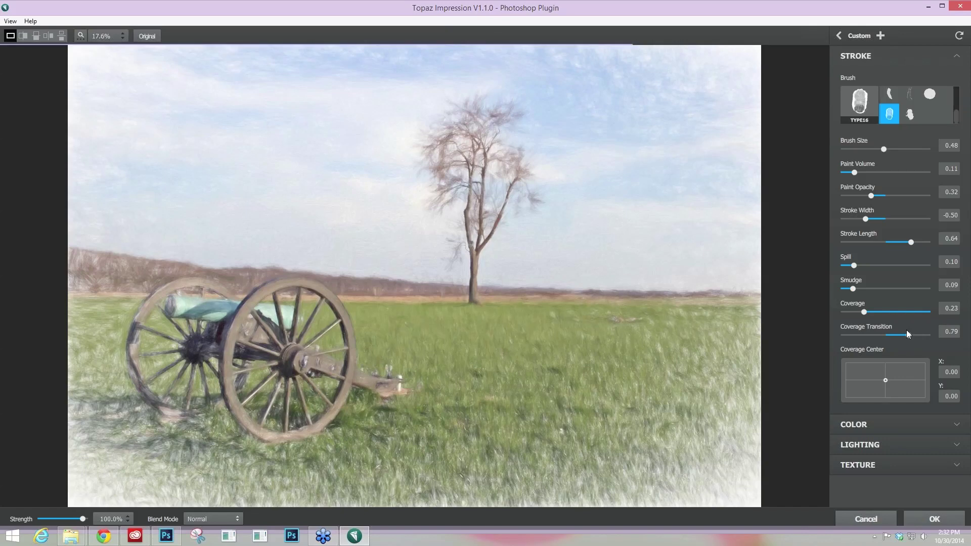
drag(907, 334, 860, 334)
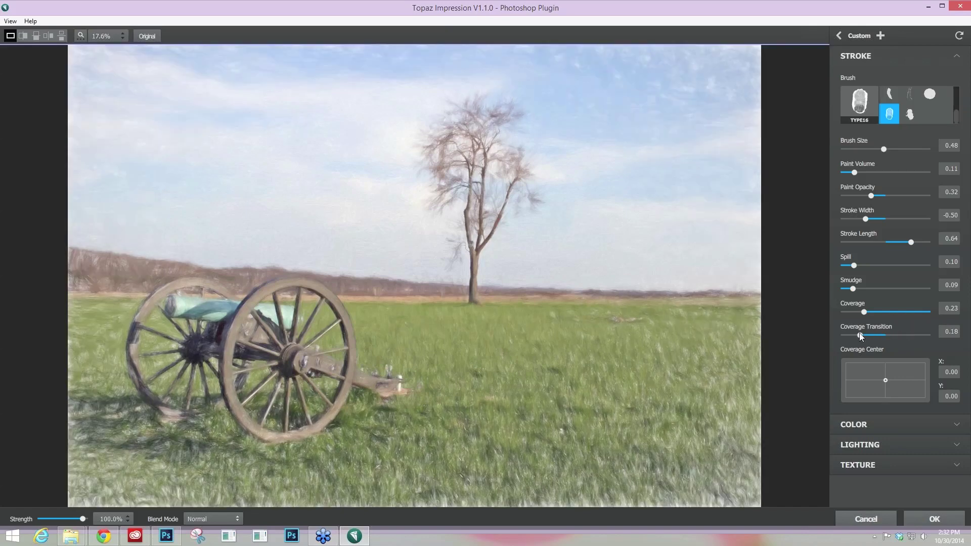
click(904, 333)
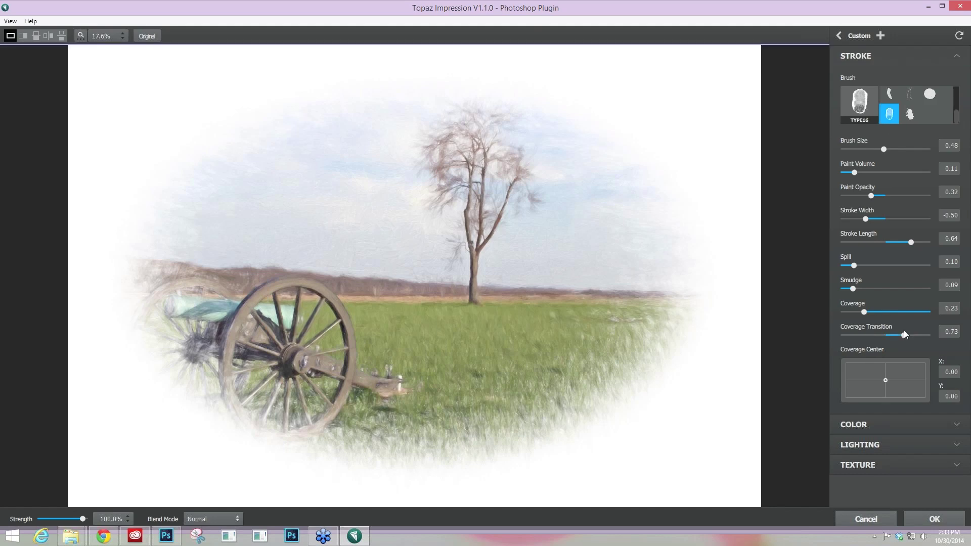
drag(904, 332, 896, 335)
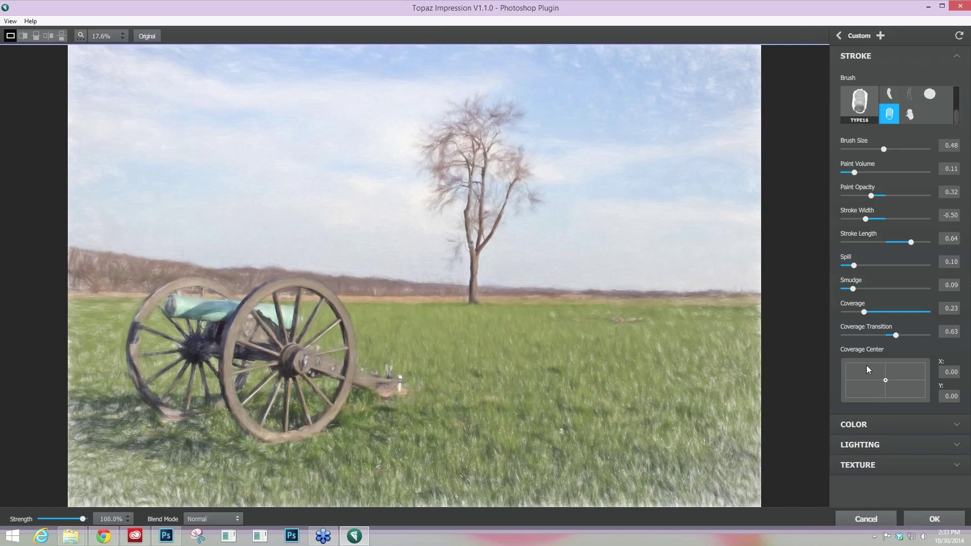
- Try several off-centre Coverage Center positions, then set it near the middle at X 0.01, Y -0.03
click(866, 369)
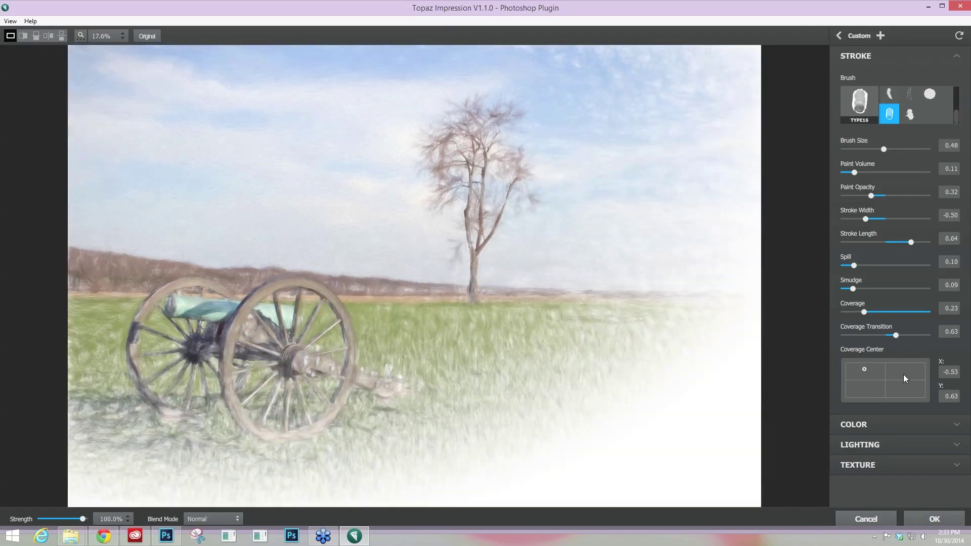
click(904, 377)
click(897, 388)
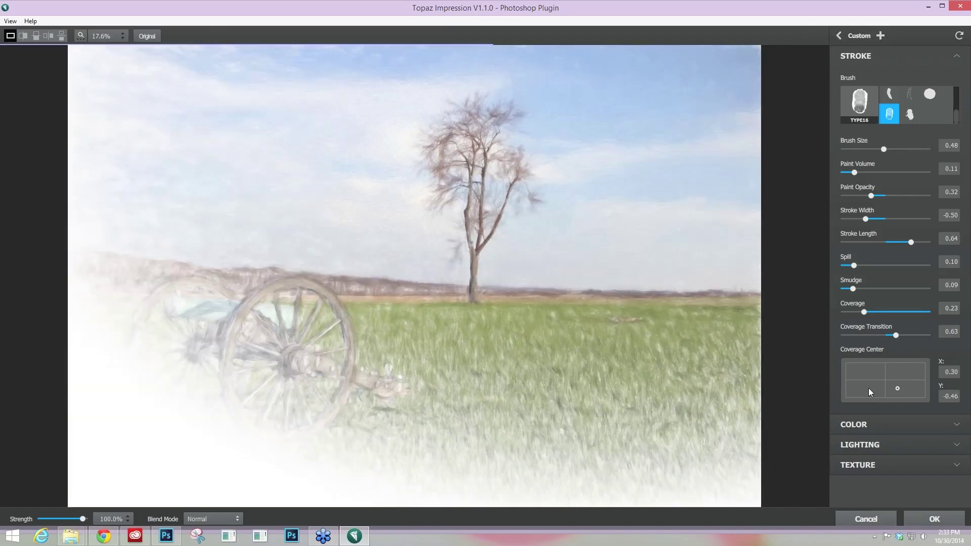
click(869, 388)
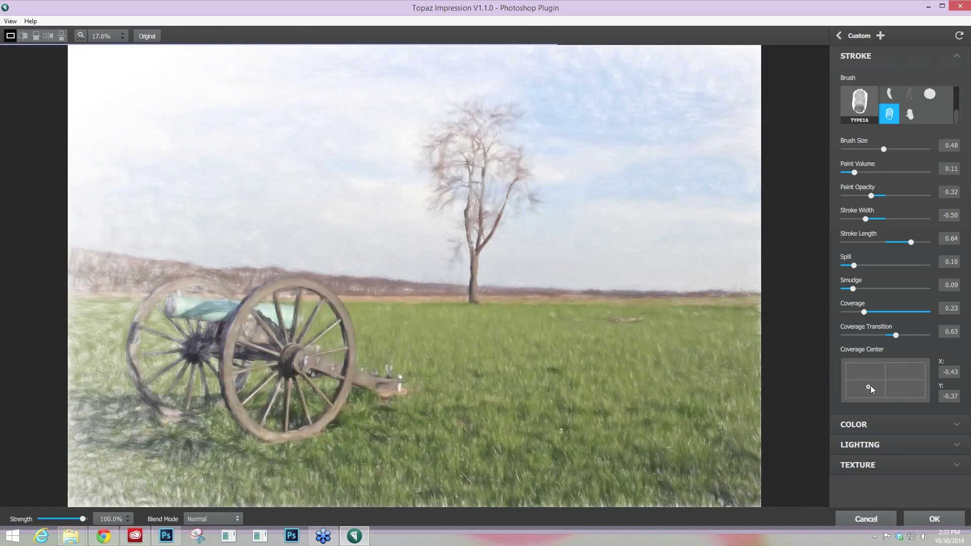
click(877, 373)
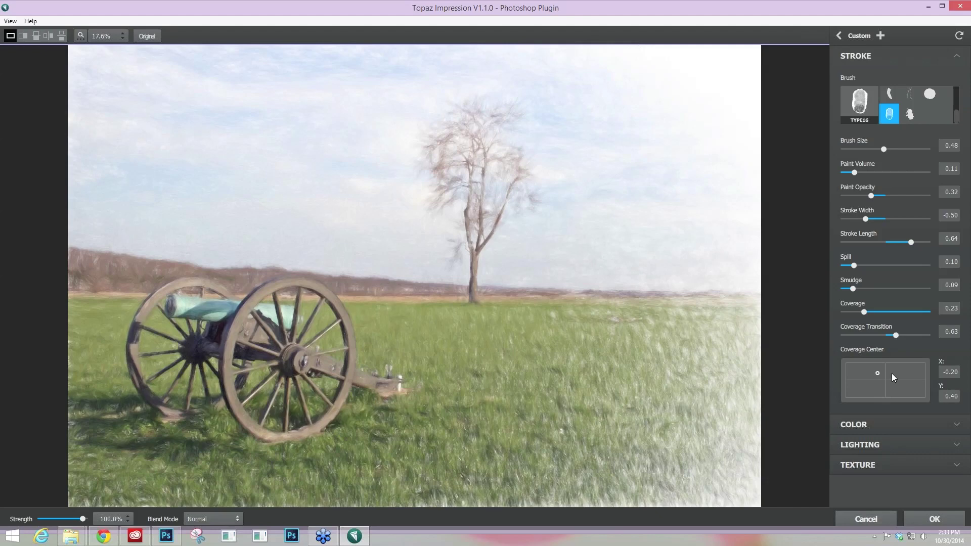
click(892, 374)
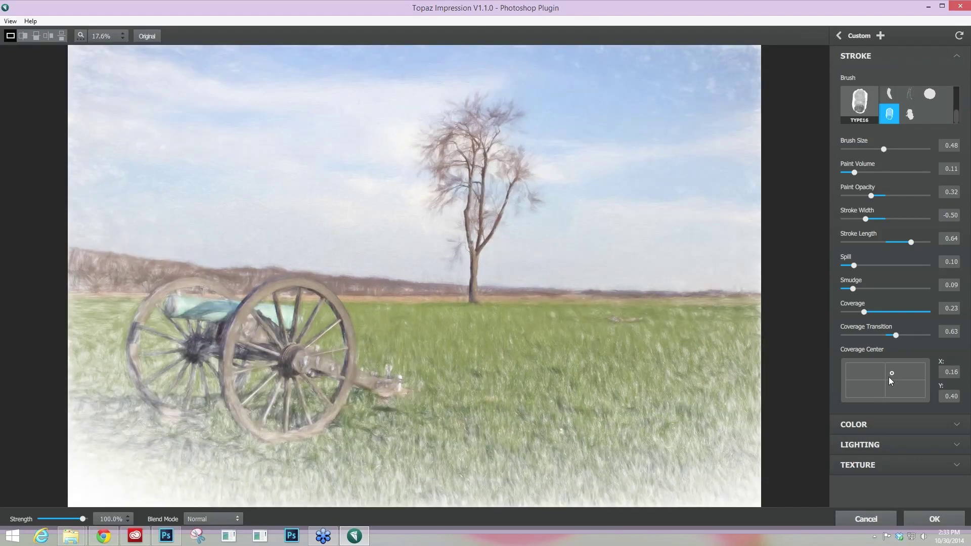
click(886, 381)
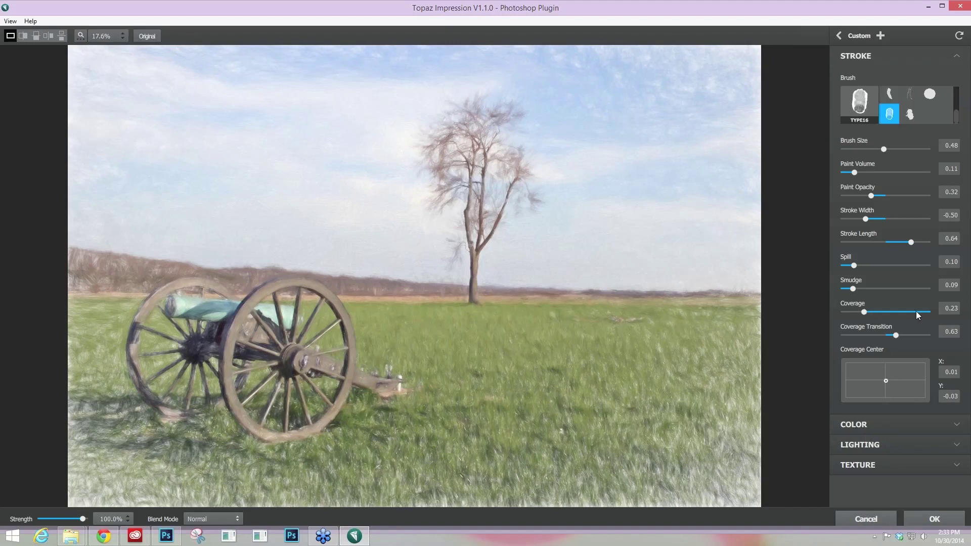
- Open the Color settings, try Overall Hue at 0.19 and 0.37, and reset it to 0.00
click(854, 56)
click(846, 73)
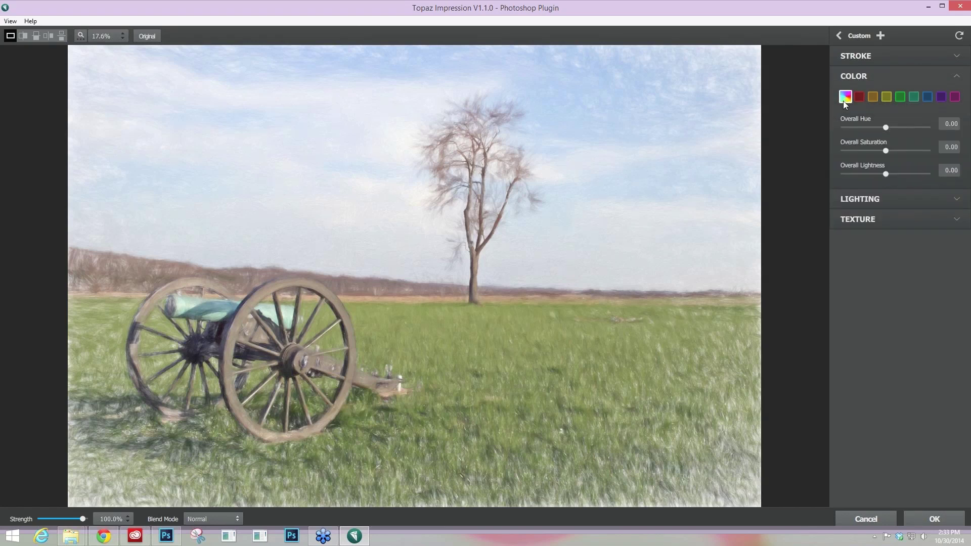
click(892, 127)
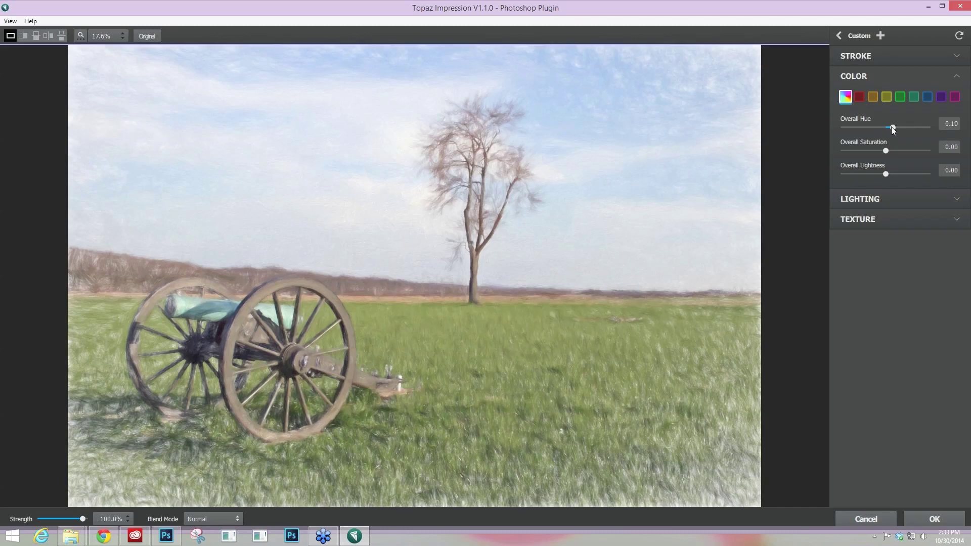
drag(892, 126, 900, 126)
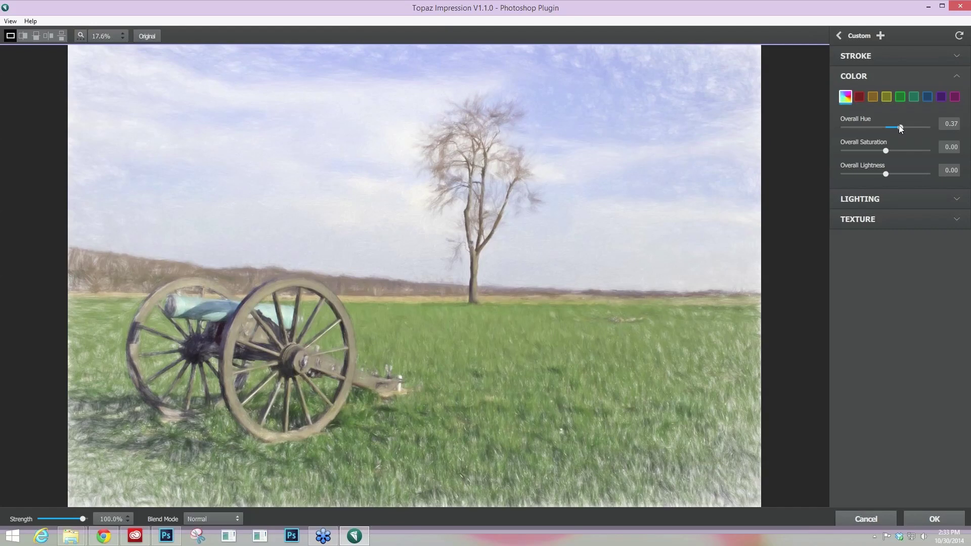
double_click(877, 129)
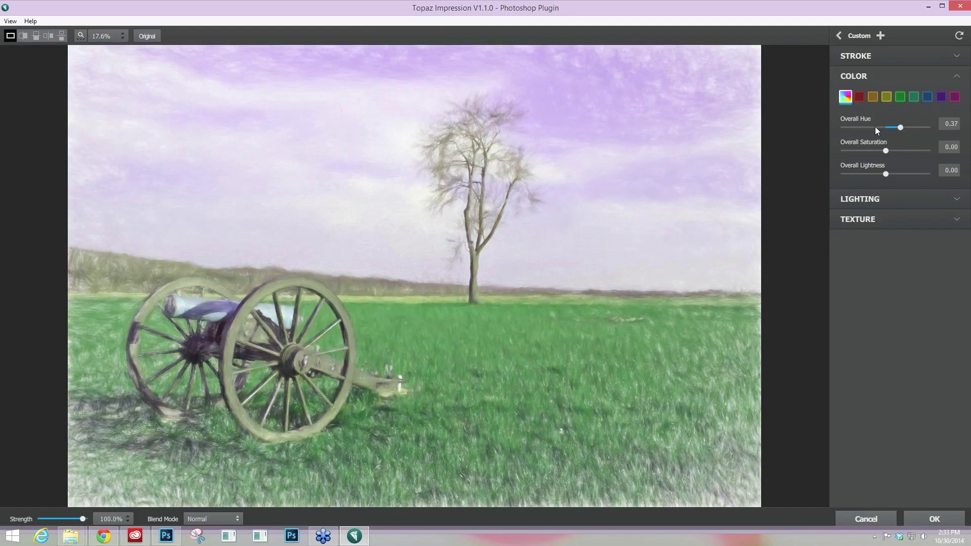
- Try Overall Saturation at 0.25 and 0.65 and Overall Lightness at 0.24 and 0.59, resetting both to 0.00
drag(885, 152, 895, 151)
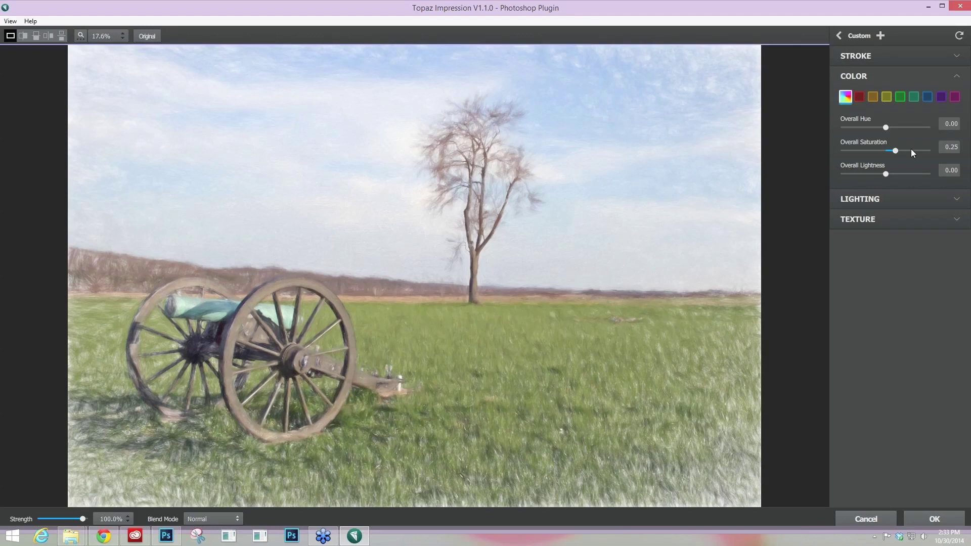
double_click(867, 147)
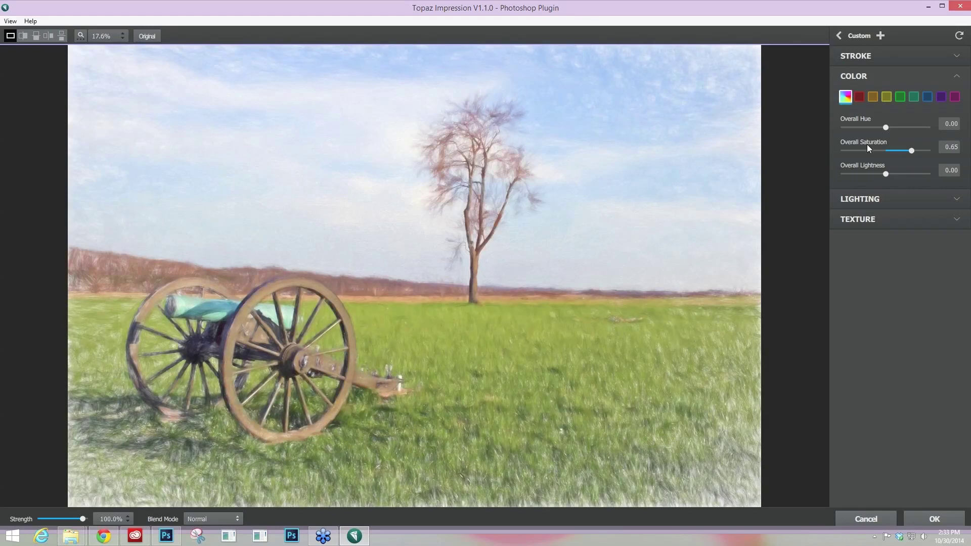
click(896, 175)
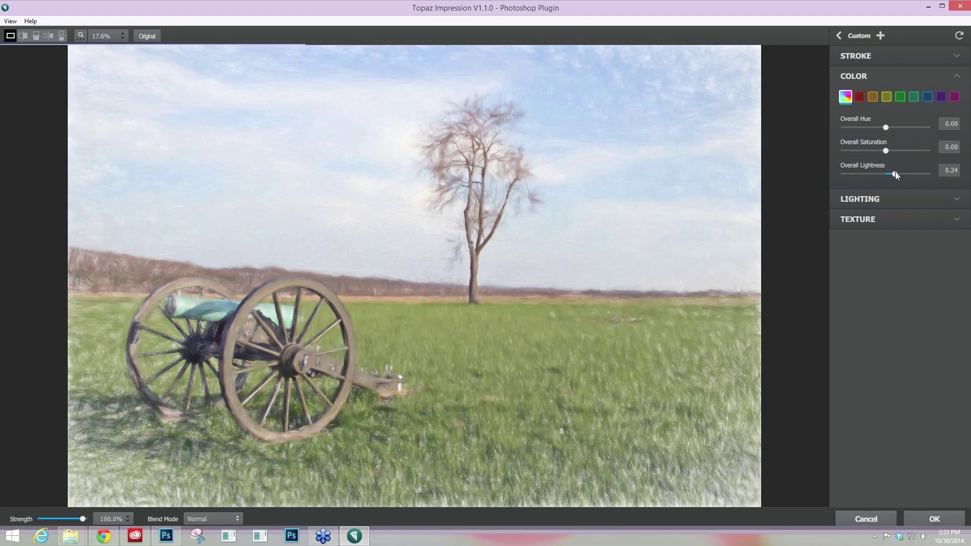
drag(900, 171, 909, 168)
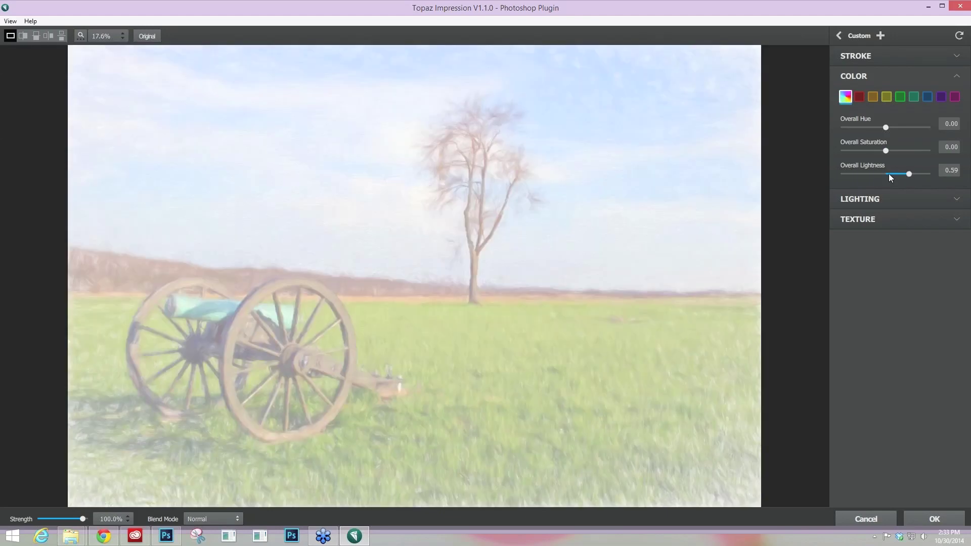
click(859, 200)
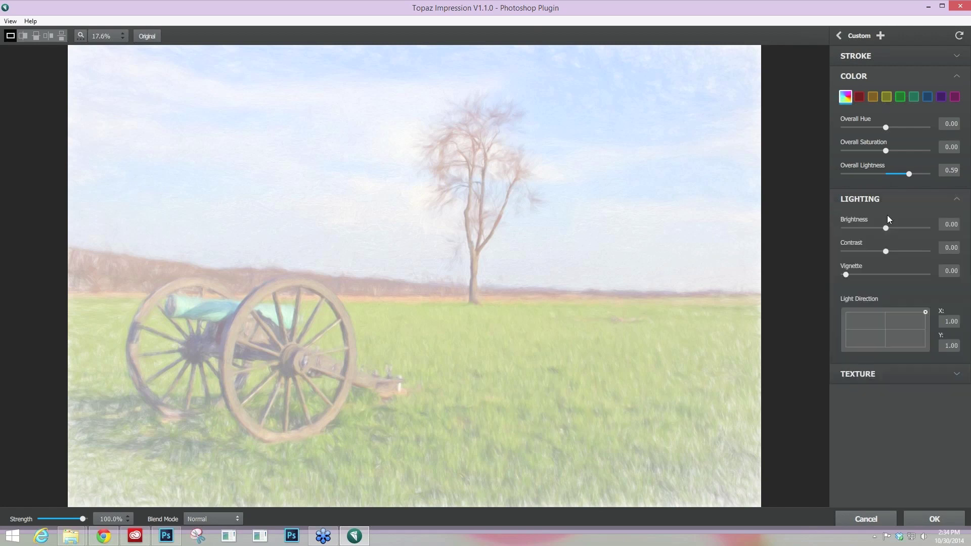
click(885, 174)
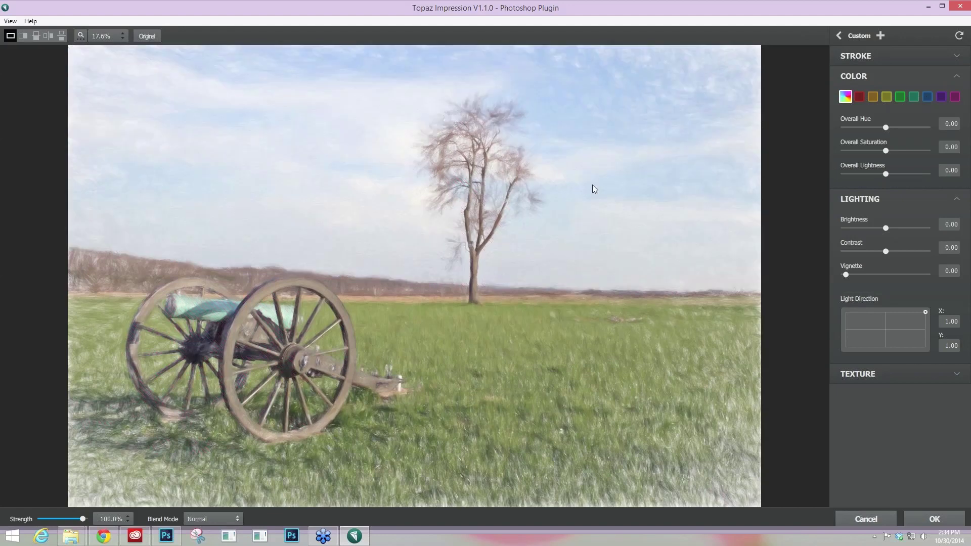
- Preview the areas the blue color range affects up close, then select blue for individual color adjustment
click(928, 97)
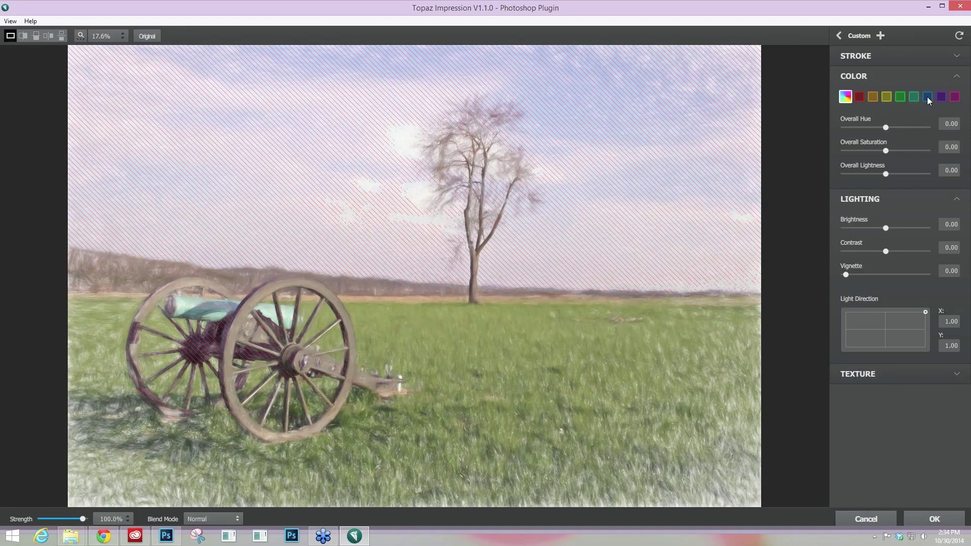
key(ctrl+plus)
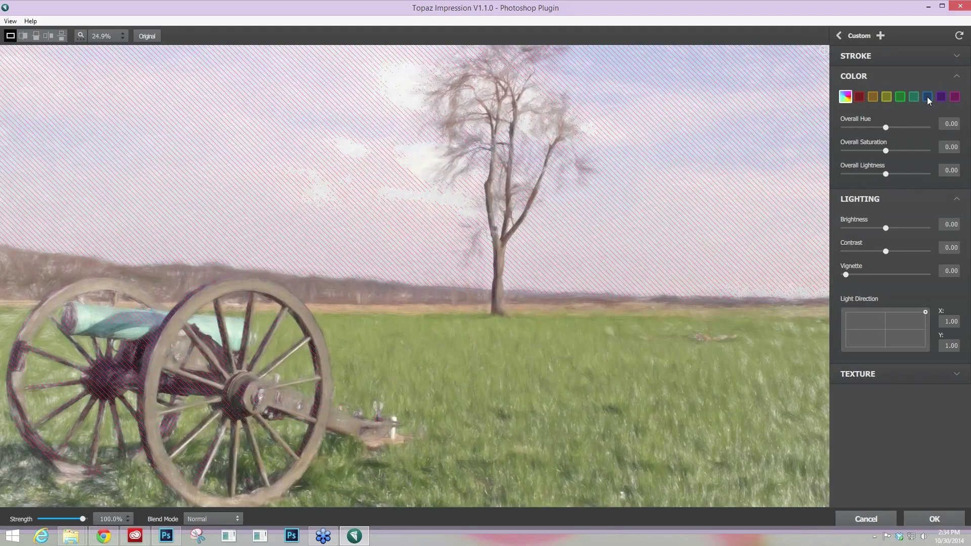
key(ctrl+plus)
key(ctrl+plus)
key(ctrl+plus)
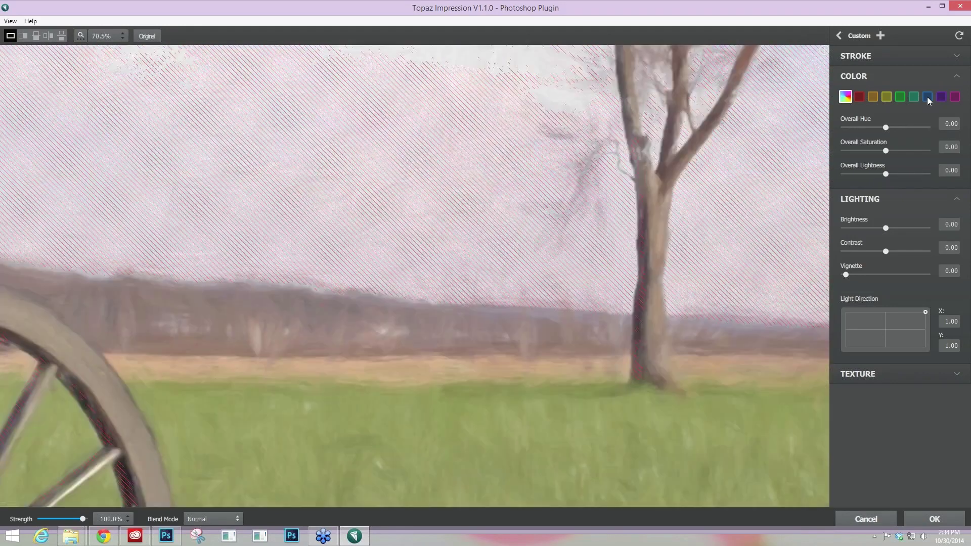
click(928, 97)
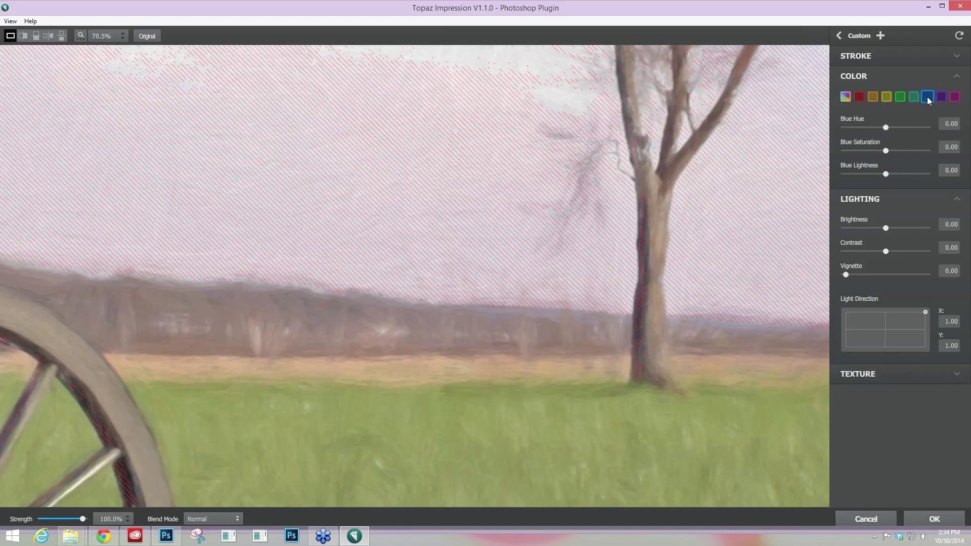
- View more of the photo and try Blue Hue at 0.60 and 0.89
key(ctrl+minus)
key(ctrl+minus)
key(ctrl+minus)
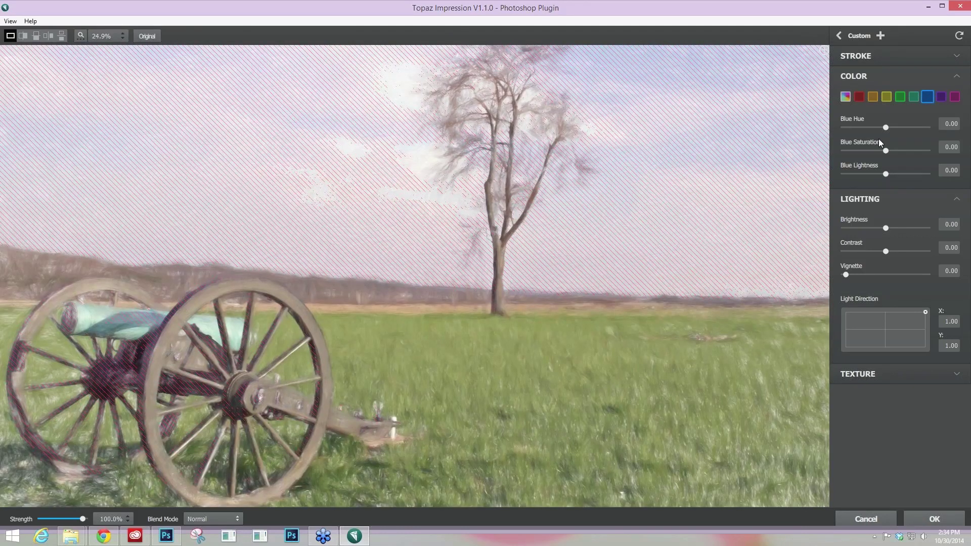
drag(886, 128, 909, 127)
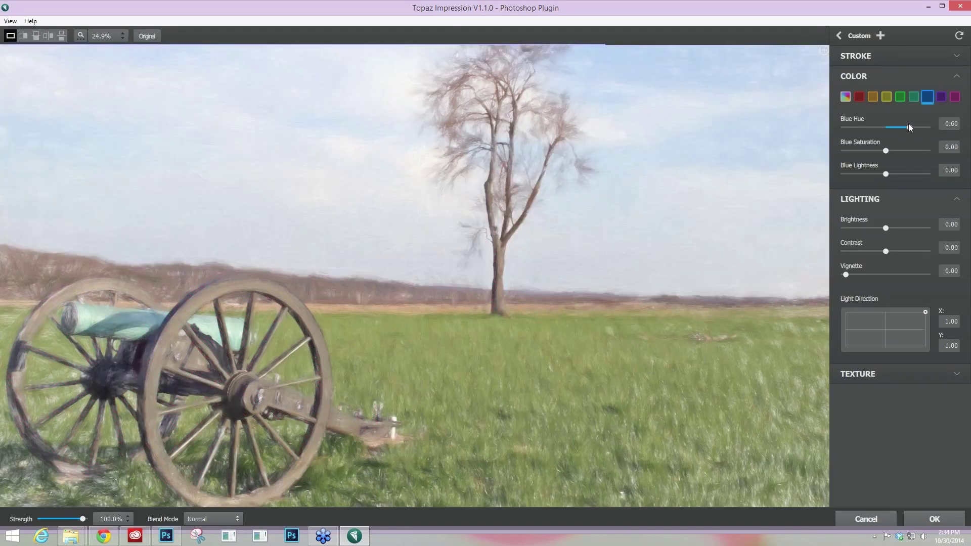
drag(909, 127, 920, 127)
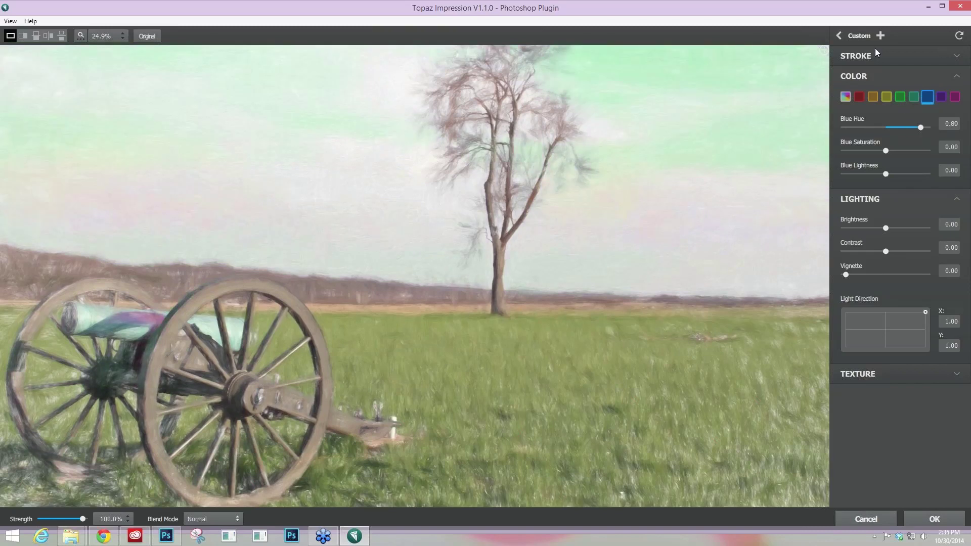
- Apply the Canon Field I effect from My Presets to the whole photo and open its adjustment settings
click(841, 35)
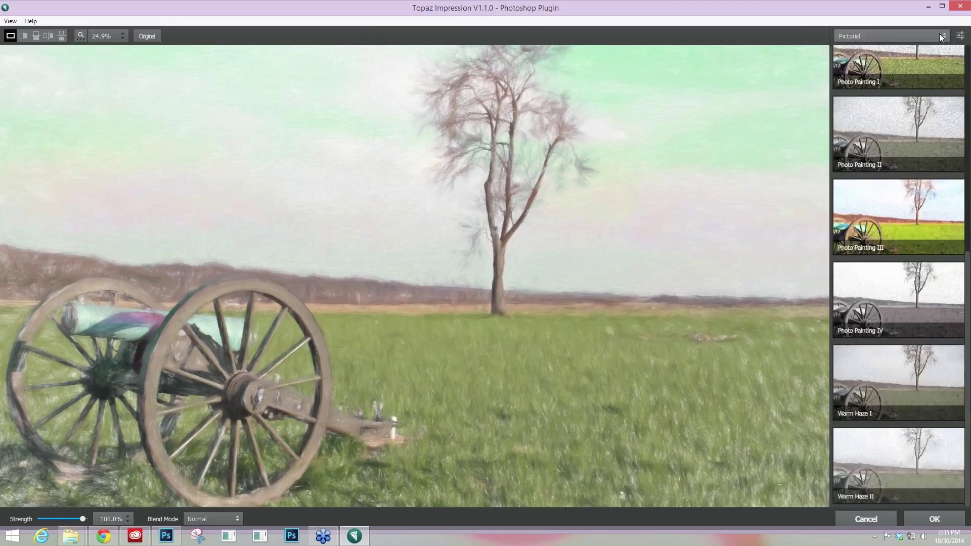
click(940, 33)
click(862, 126)
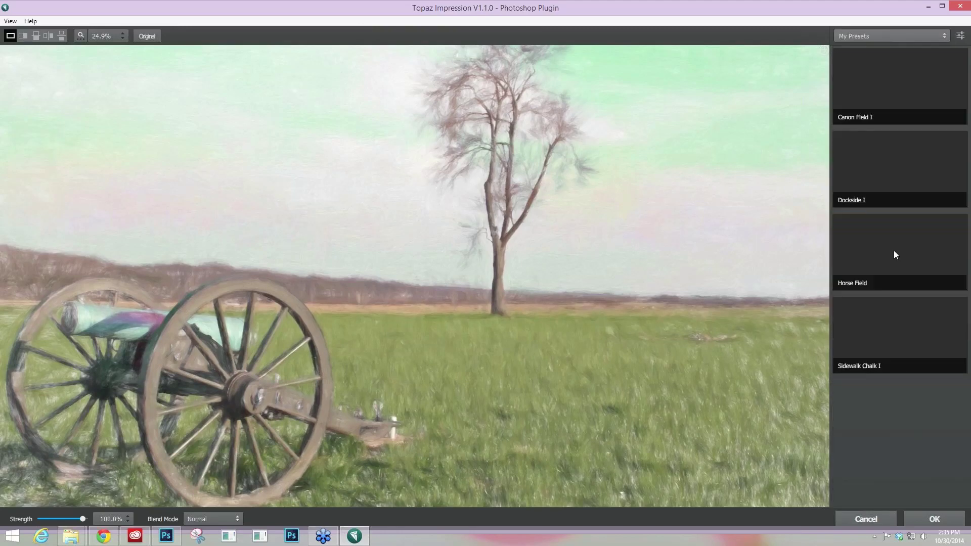
click(893, 101)
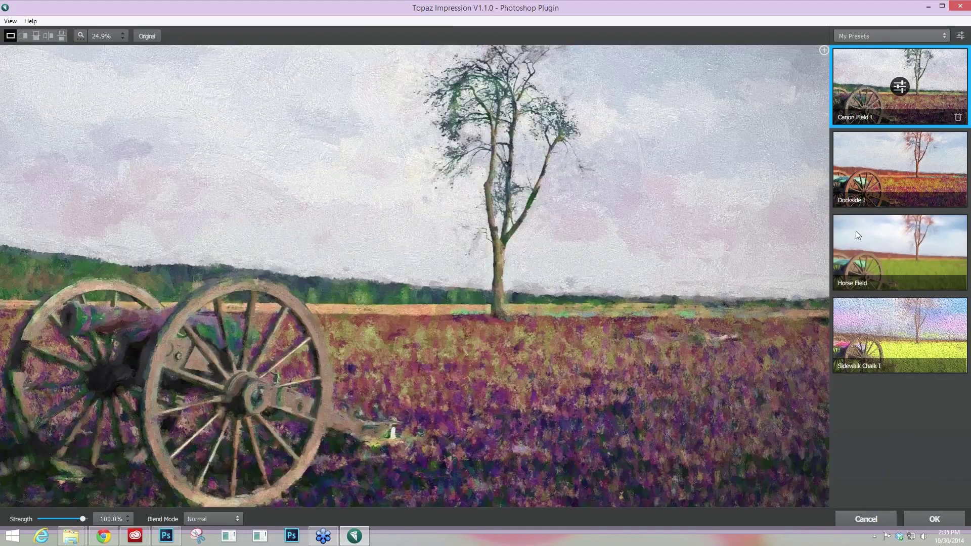
scroll(651, 405, down, 2)
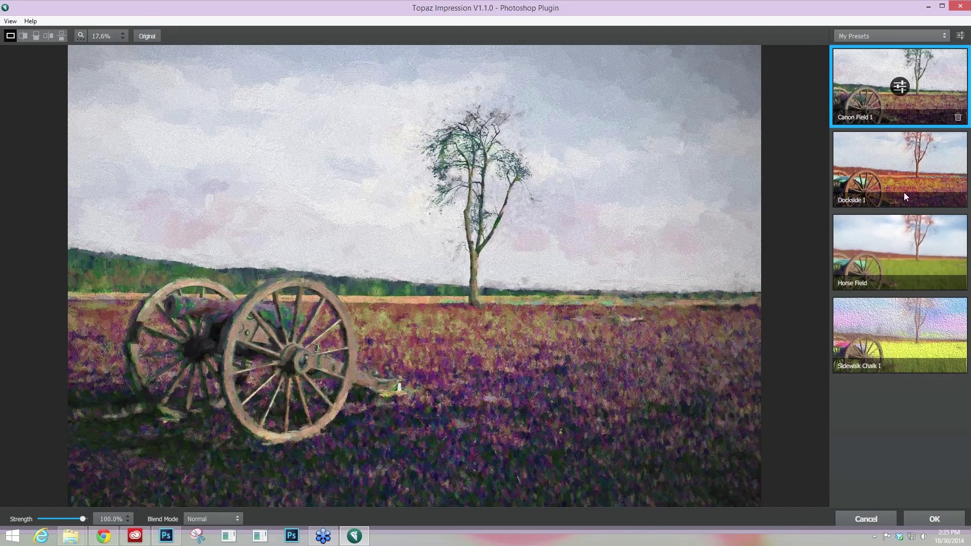
click(901, 89)
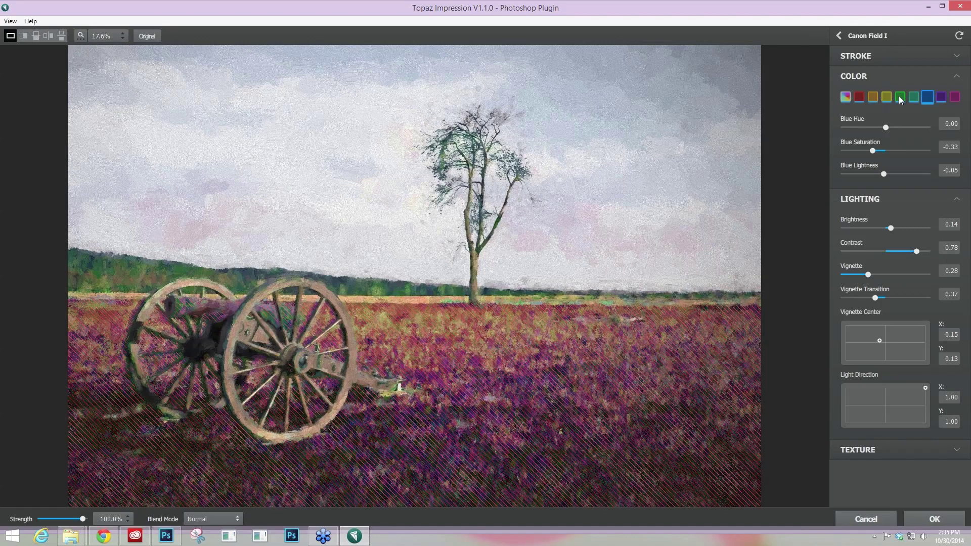
- Try Green Hue at 0.73, -0.50 and -0.87, set it to 0.47, and select yellow for individual color adjustment
click(899, 96)
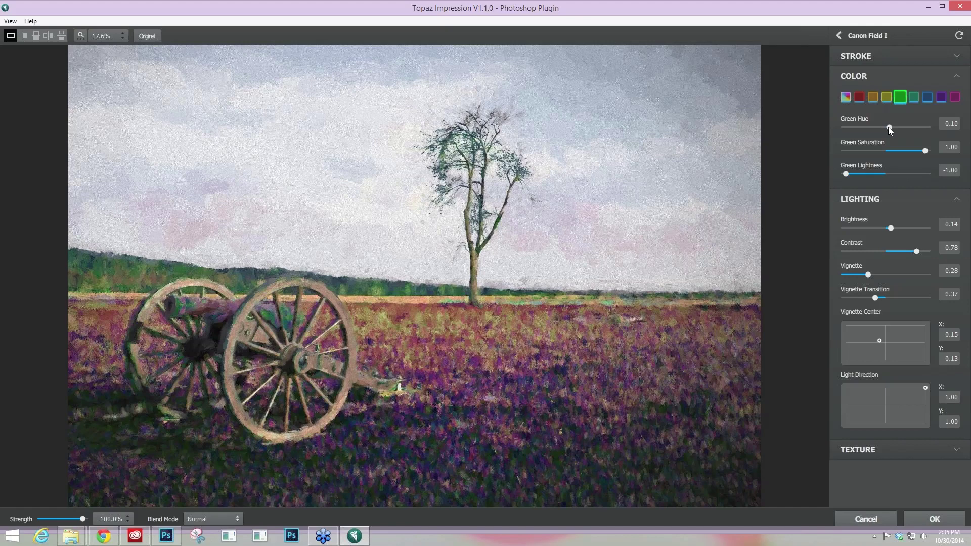
drag(889, 127, 898, 128)
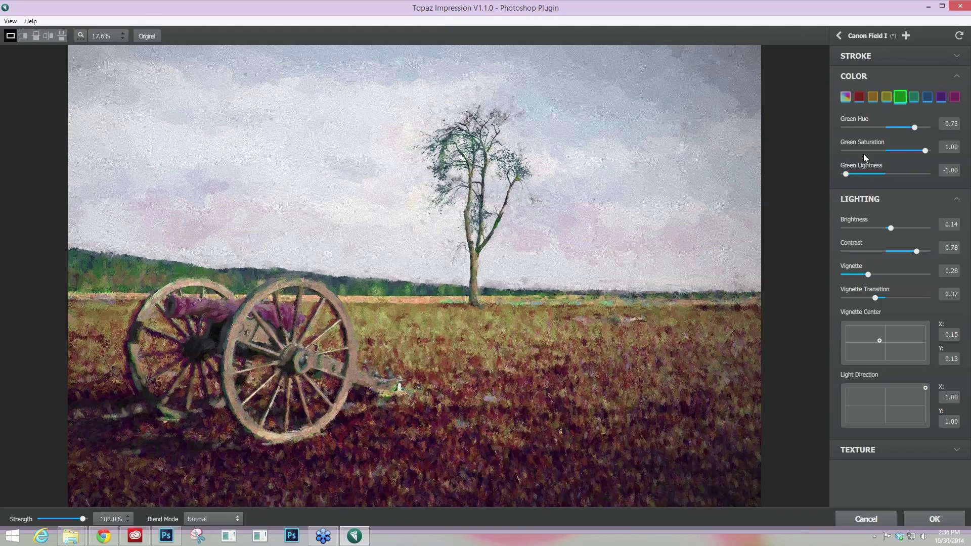
click(866, 127)
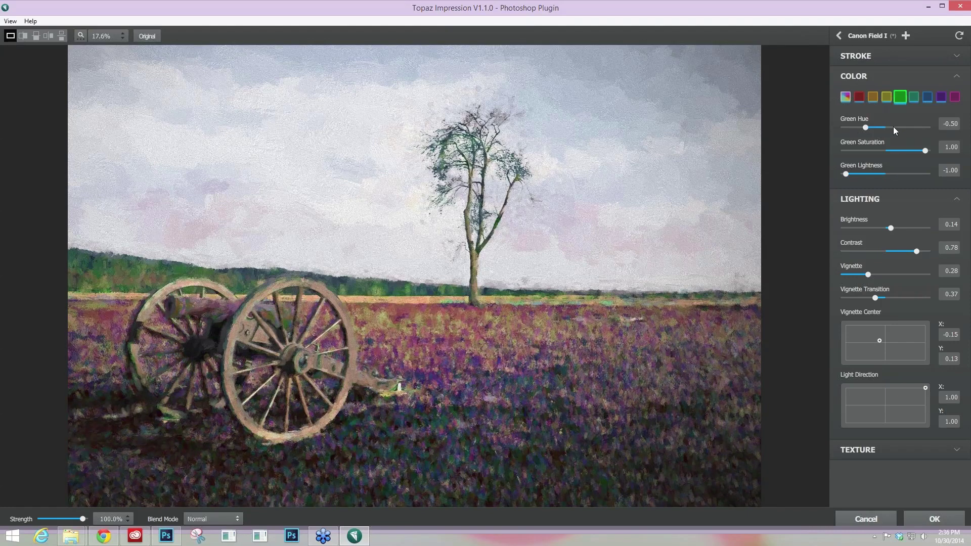
scroll(893, 126, down, 4)
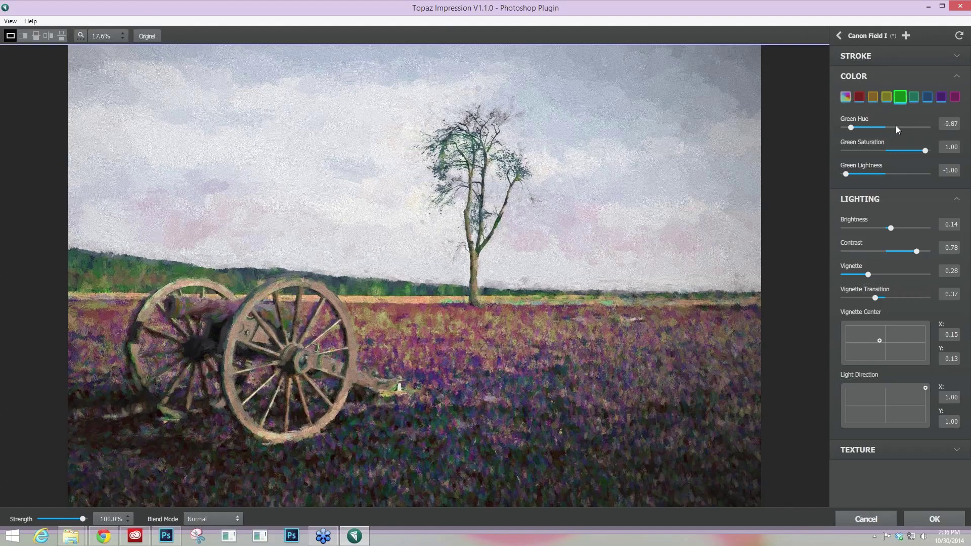
drag(896, 125, 905, 123)
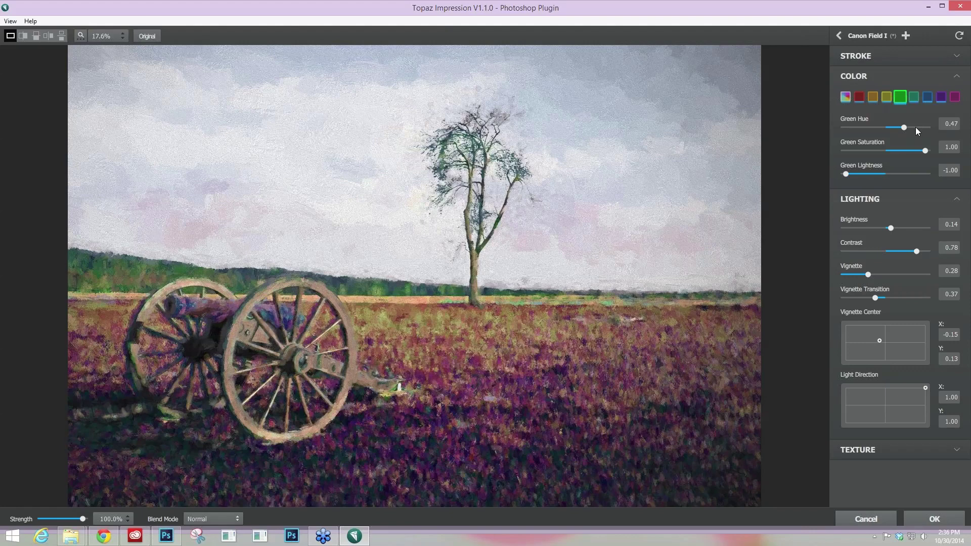
click(887, 96)
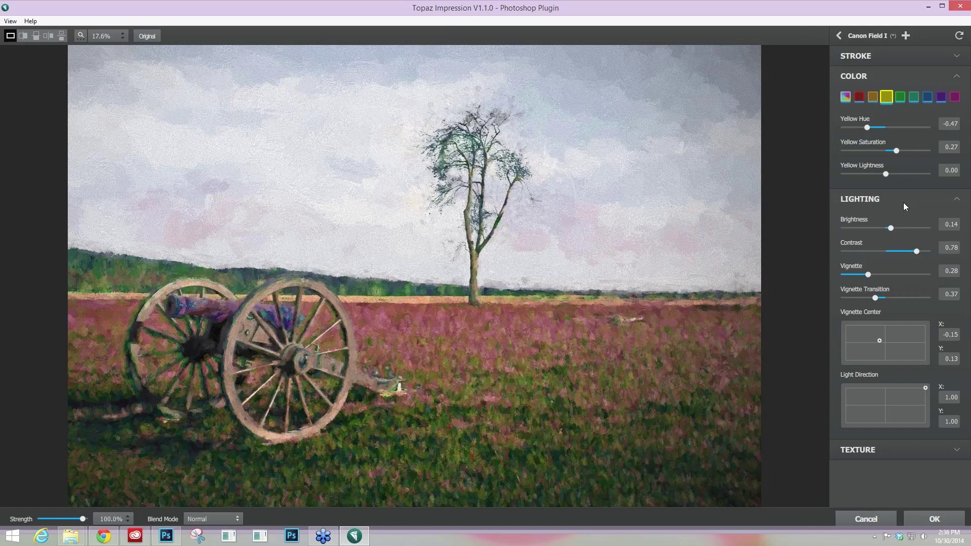
- Collapse the Color settings and set the lighting Contrast to 1.00 and Vignette to 0.70
click(951, 79)
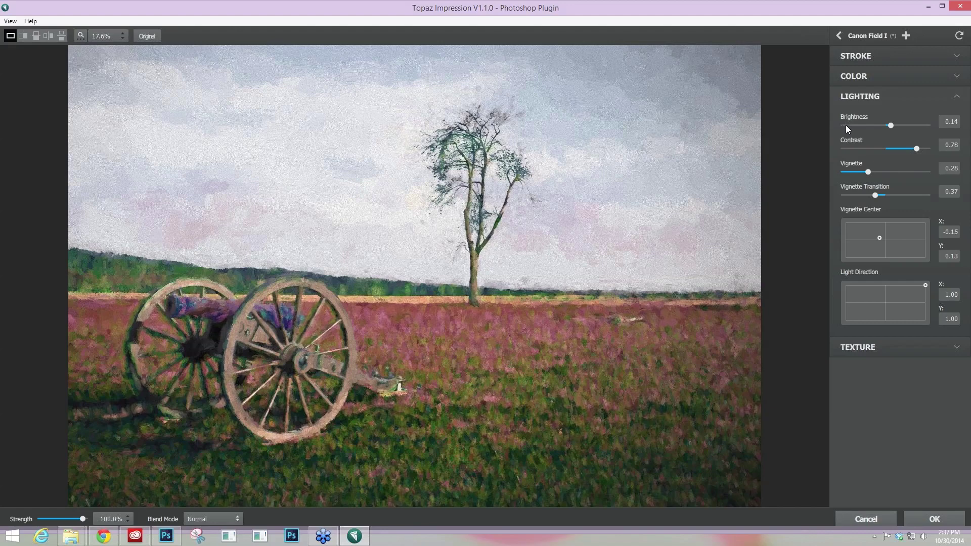
click(927, 148)
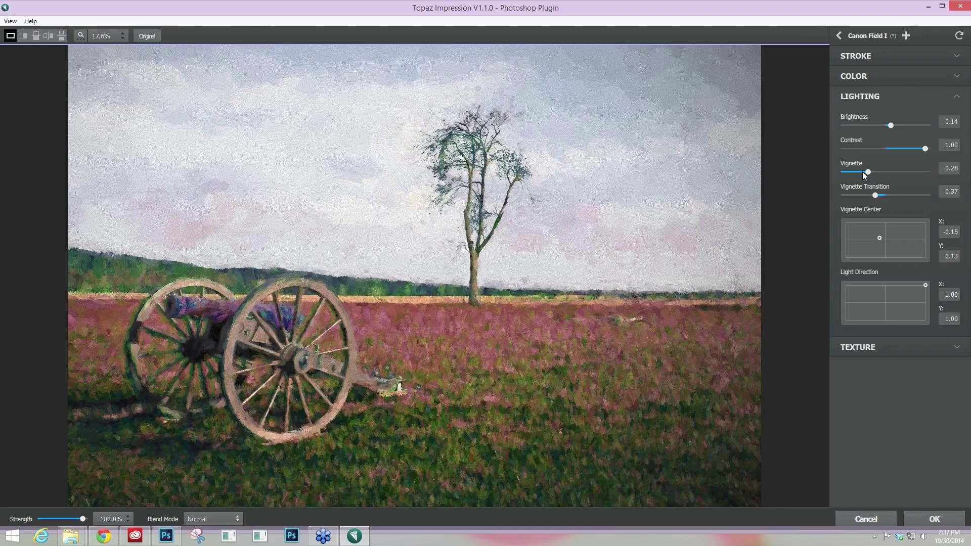
drag(867, 172, 902, 172)
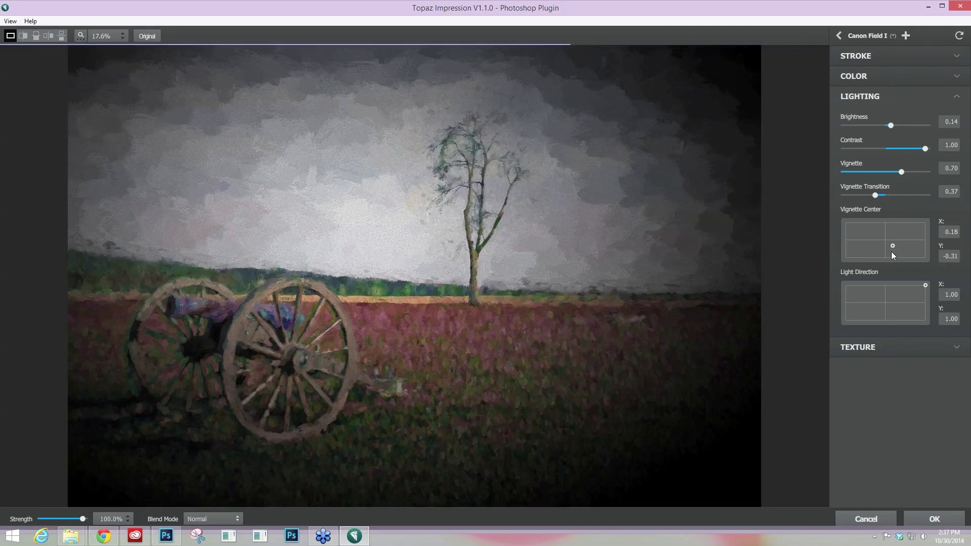
- Try Vignette Center positions above and below the middle, then set it near the middle at X -0.01, Y 0.03
click(895, 234)
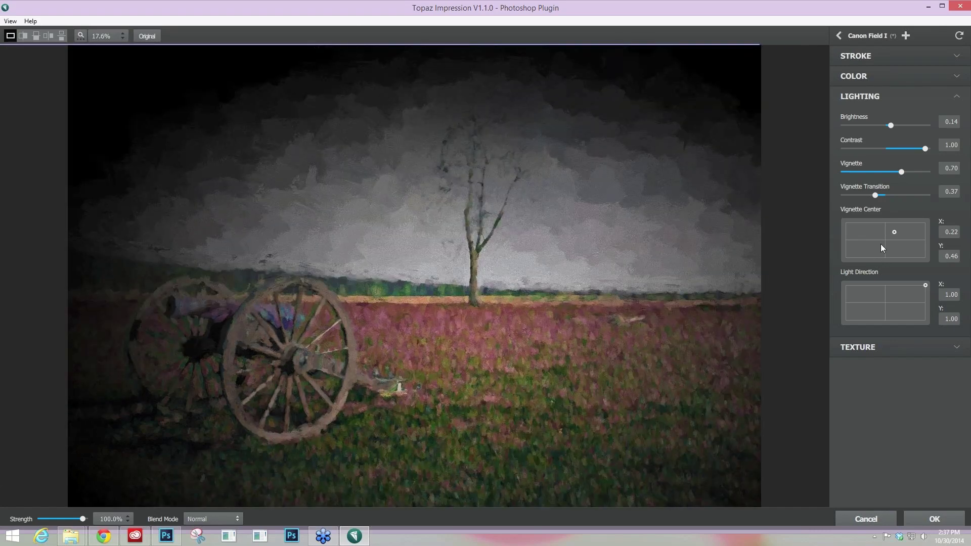
click(881, 244)
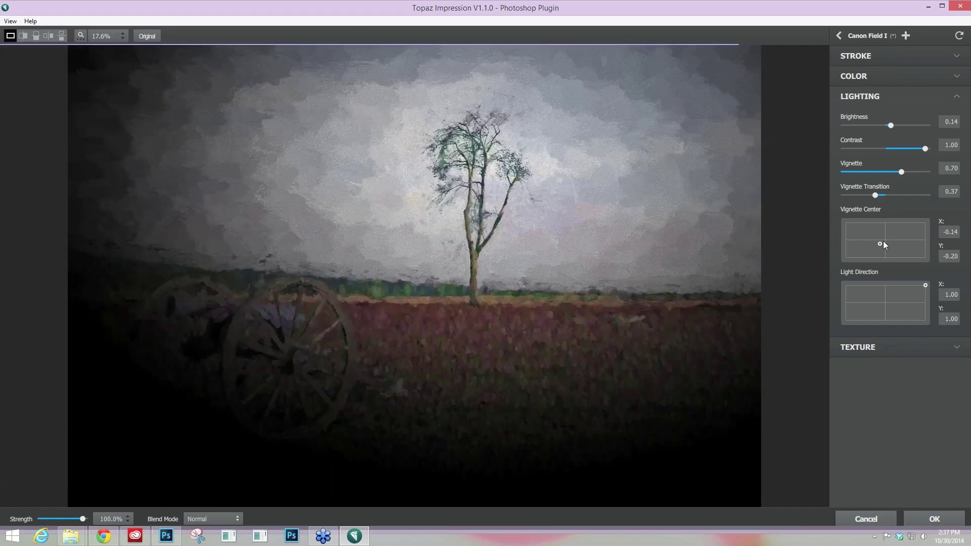
click(884, 241)
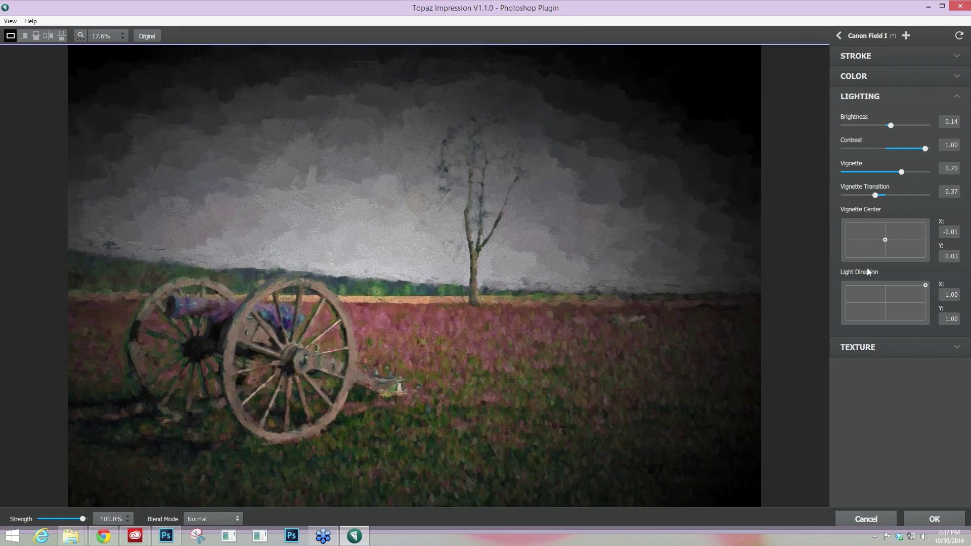
- Try Vignette Transition at 0.81, 0.08 and 0.49, then set it back to 0.37
drag(875, 195, 911, 196)
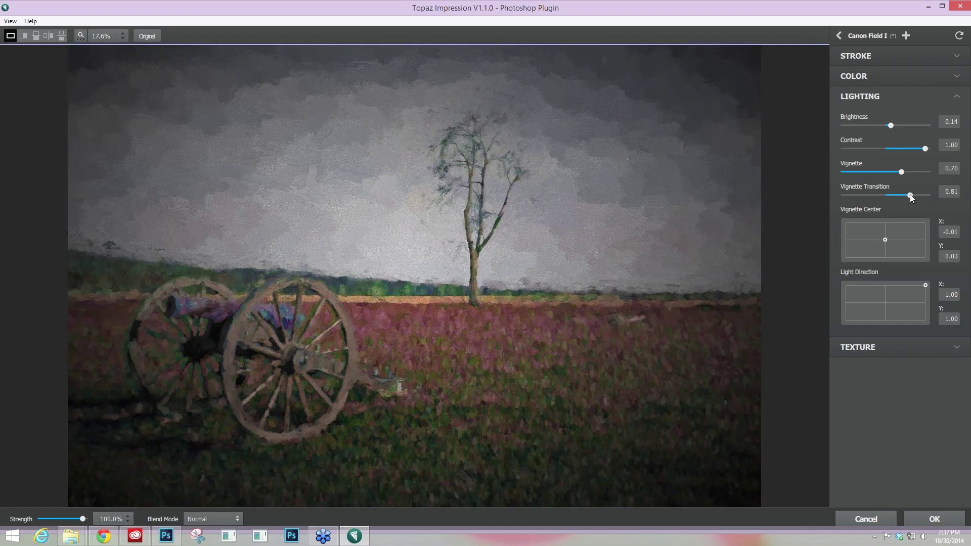
drag(910, 194, 852, 196)
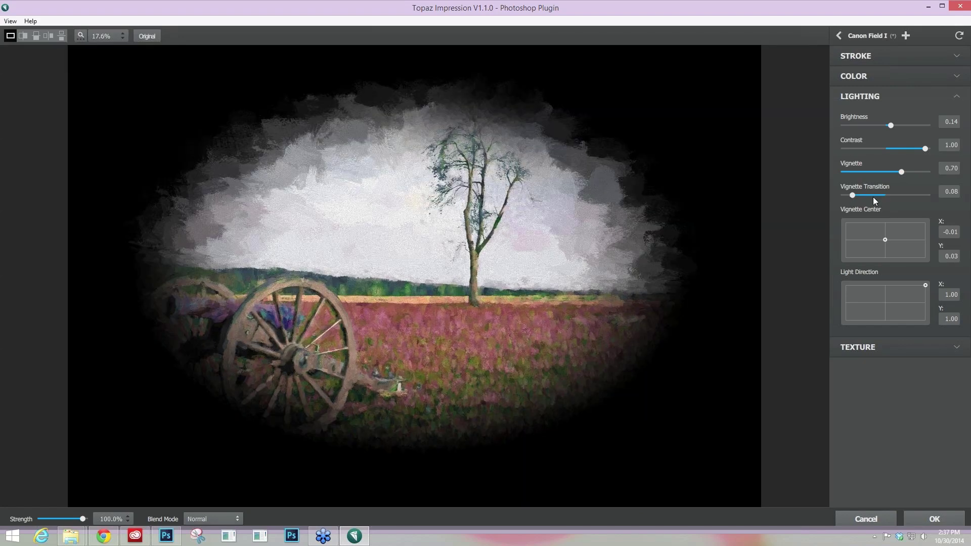
click(884, 195)
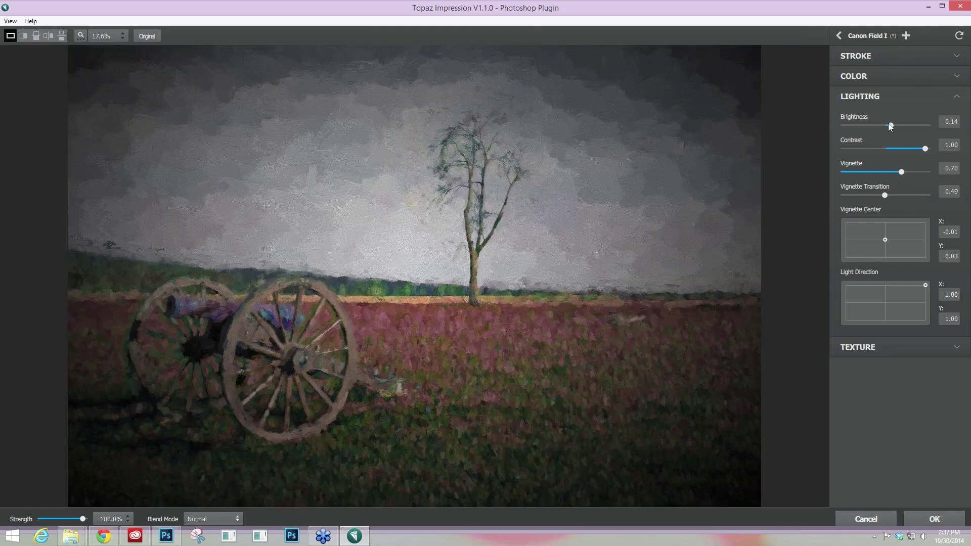
click(876, 196)
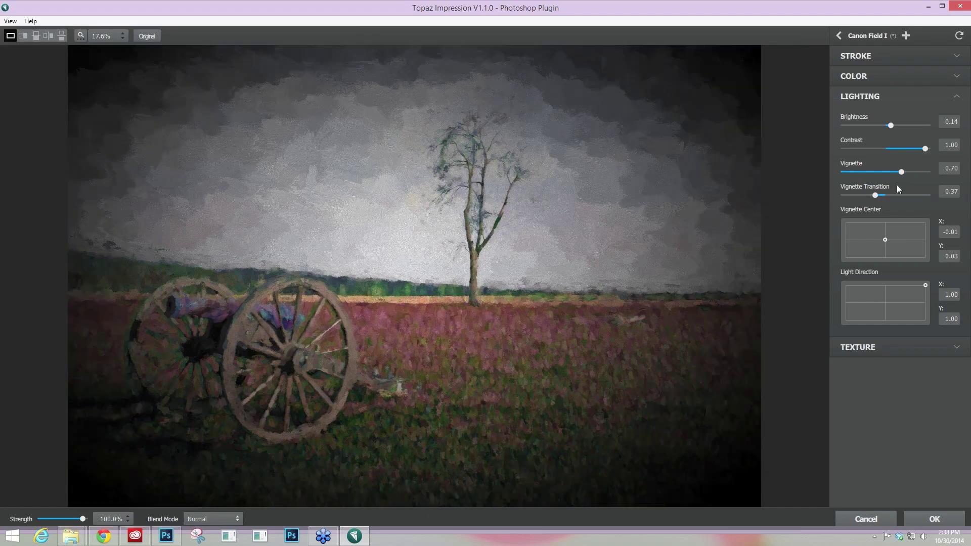
- Try Vignette at 0.89 and raise Brightness through 0.24 and 0.52 to 0.82
drag(901, 172, 917, 172)
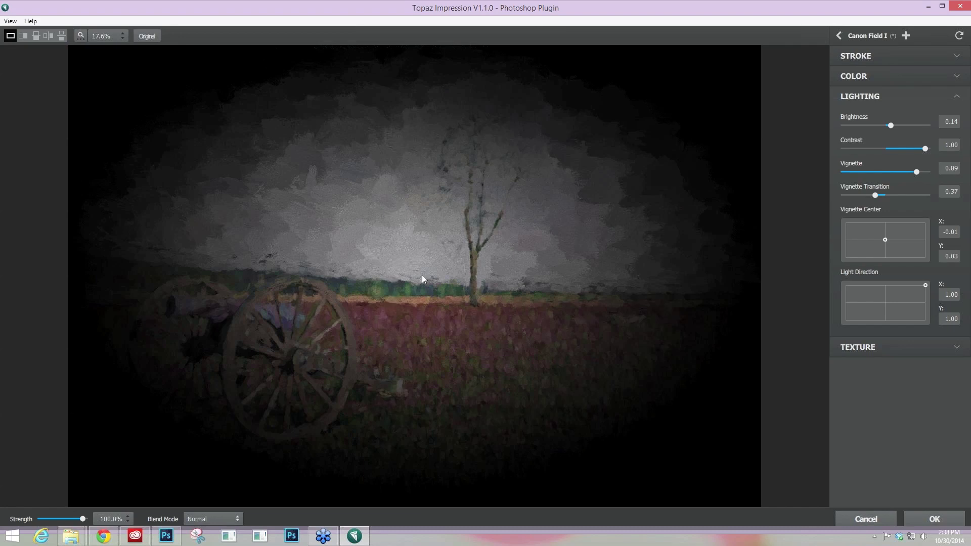
drag(893, 124, 895, 125)
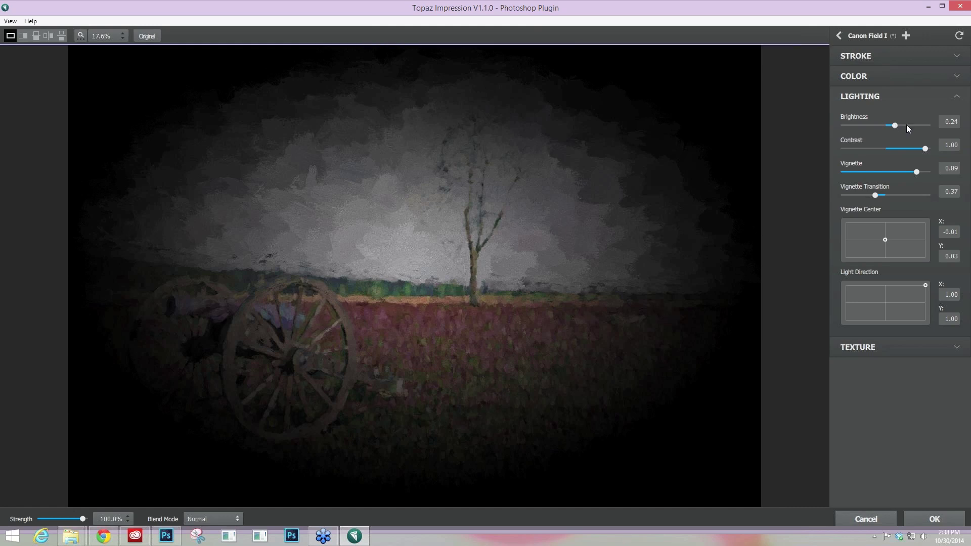
click(907, 125)
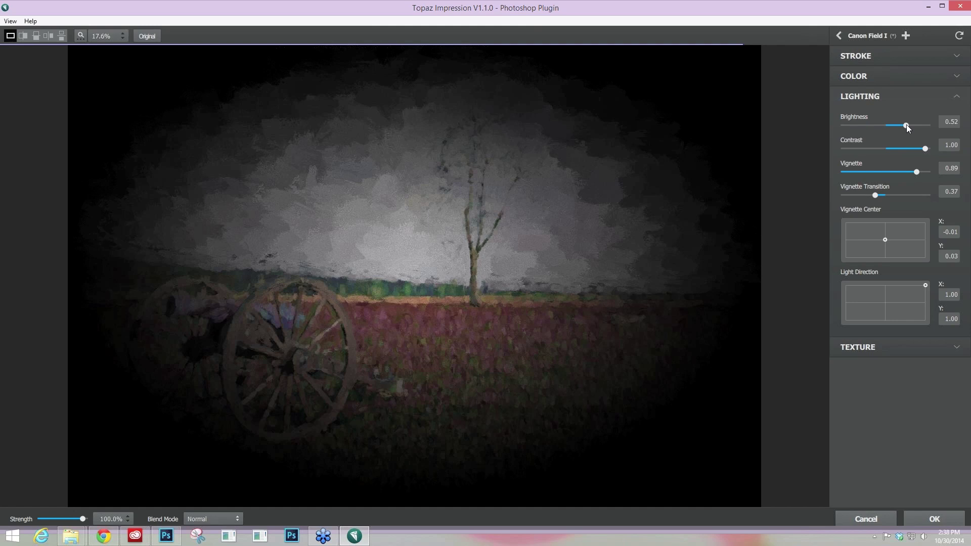
click(918, 126)
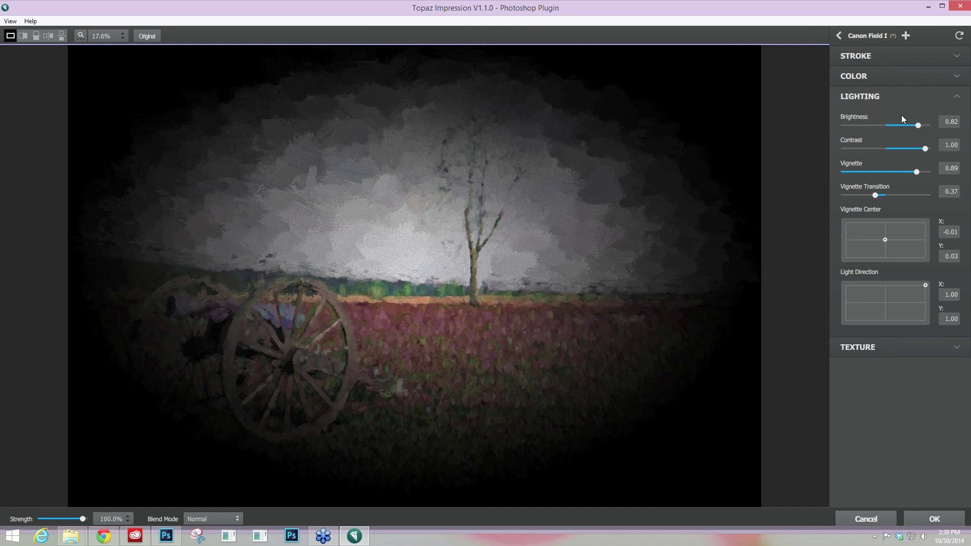
- Open the overall color adjustments, try Overall Lightness at 0.25, and reset it to 0.00
click(852, 76)
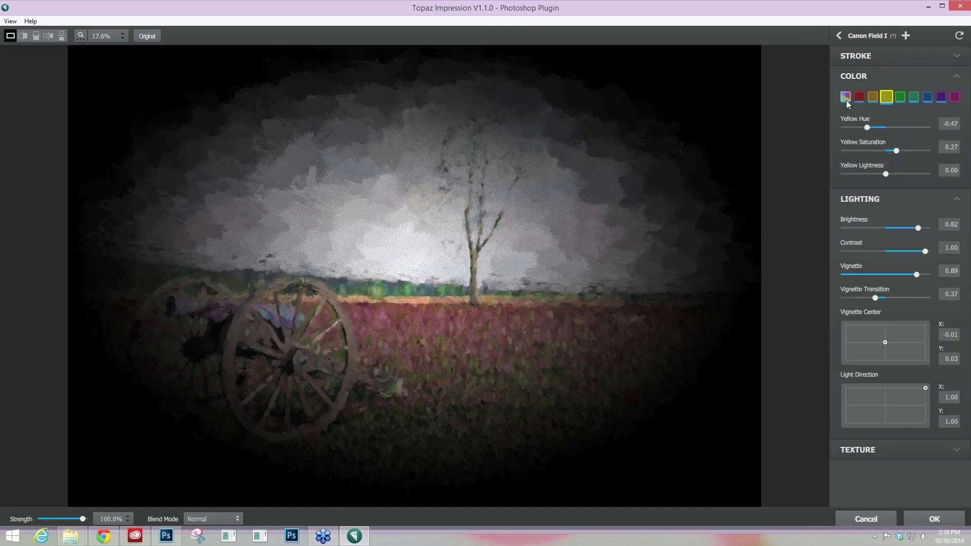
click(845, 100)
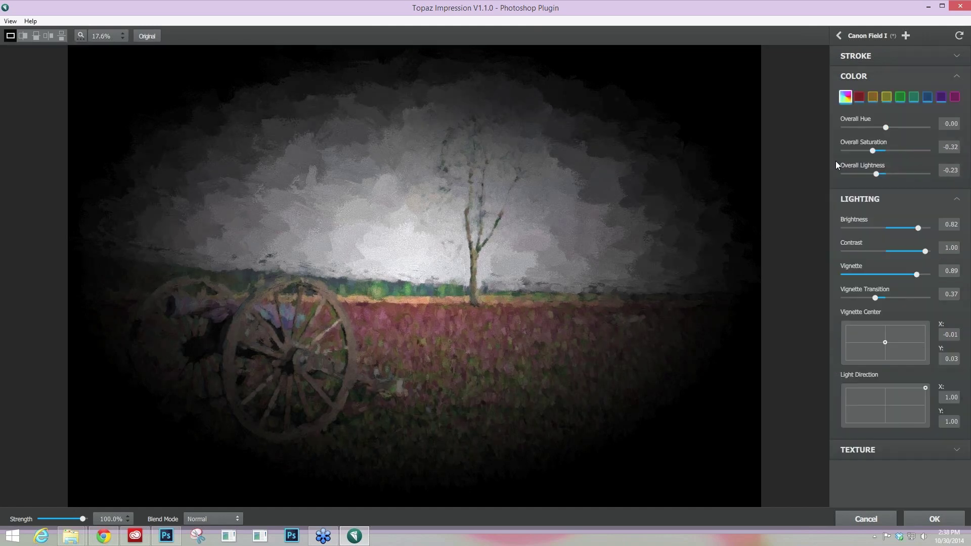
click(897, 171)
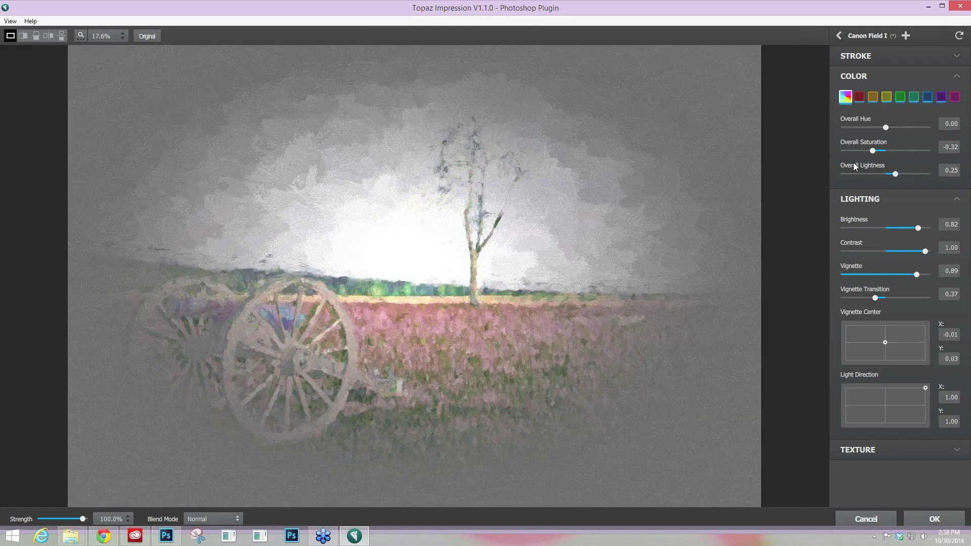
double_click(879, 166)
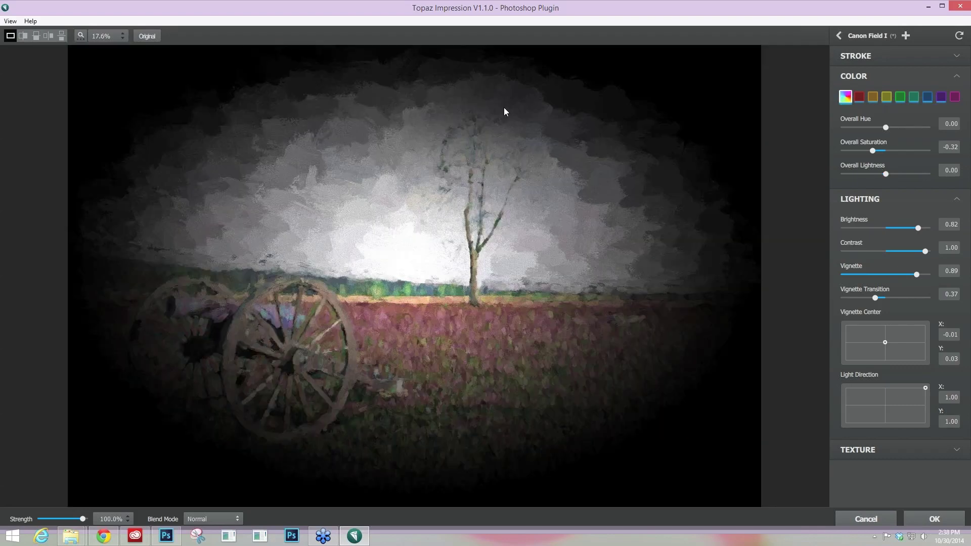
- Reset Brightness to 0.00 and lower Vignette to 0.40 in the lighting settings
double_click(864, 223)
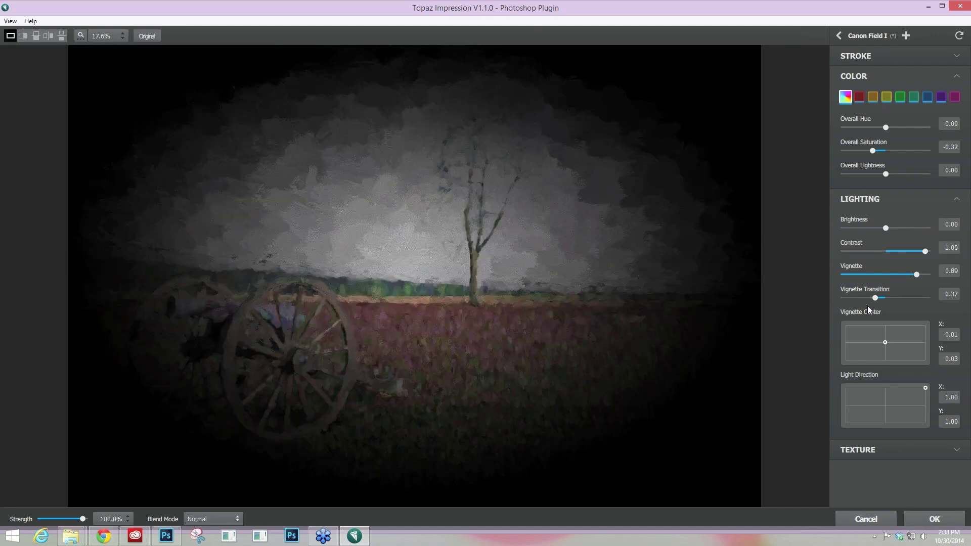
click(877, 274)
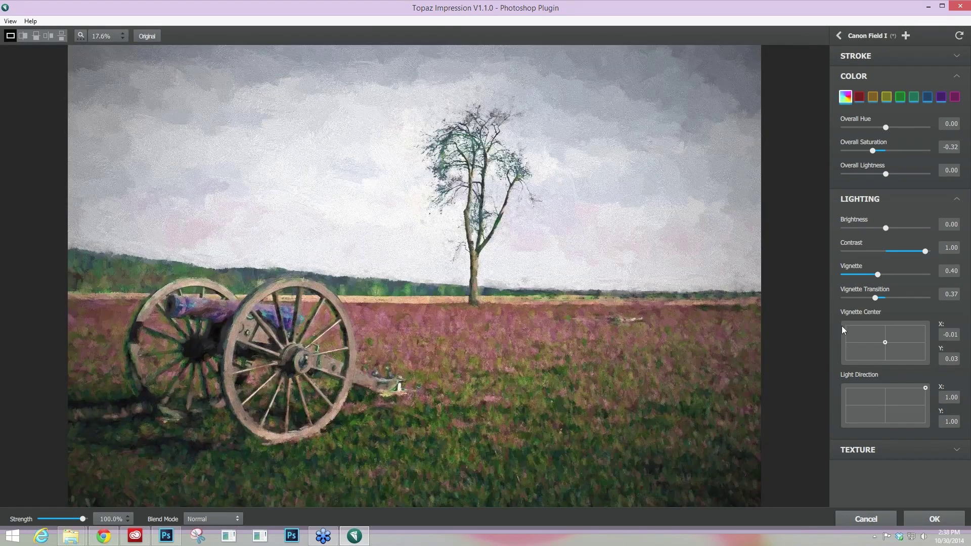
- Change the stroke brush to Type01 and examine the resulting paint strokes in the sky up close
click(878, 57)
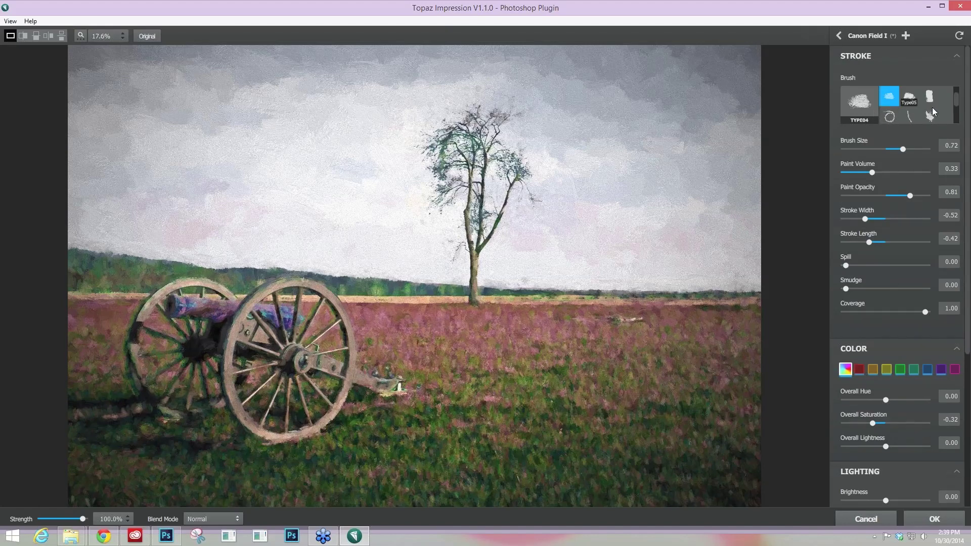
scroll(933, 107, up, 1)
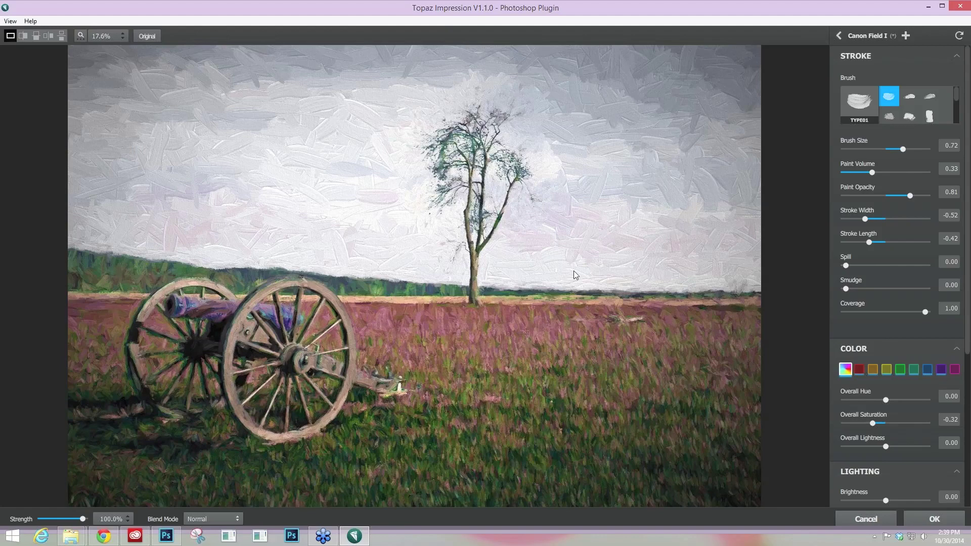
scroll(574, 271, up, 2)
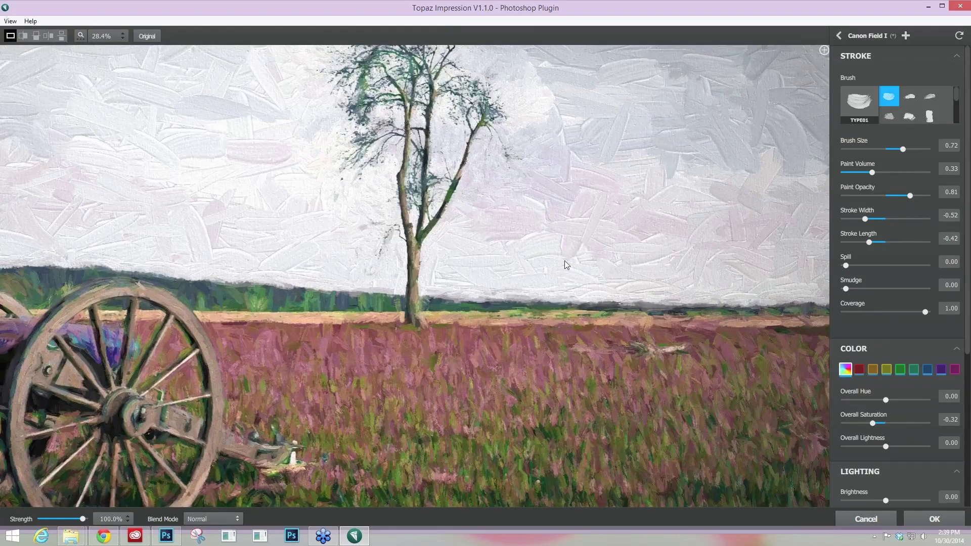
scroll(565, 260, up, 1)
drag(575, 296, 850, 430)
- Try Light Direction at X -0.96, Y 1.00; X -0.89, Y -0.77; X 0.92, Y -0.86; and near the centre at X -0.03, Y 0.11
scroll(852, 475, down, 5)
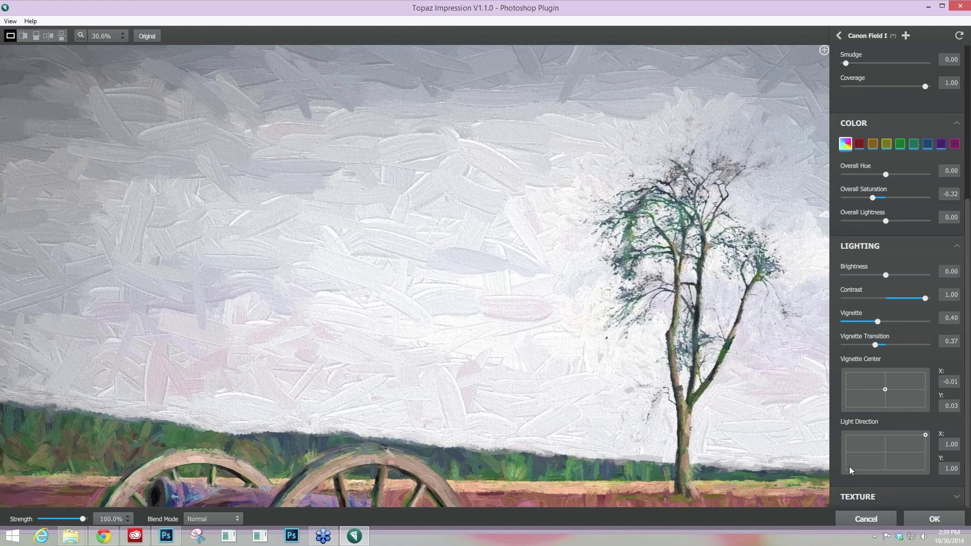
click(849, 435)
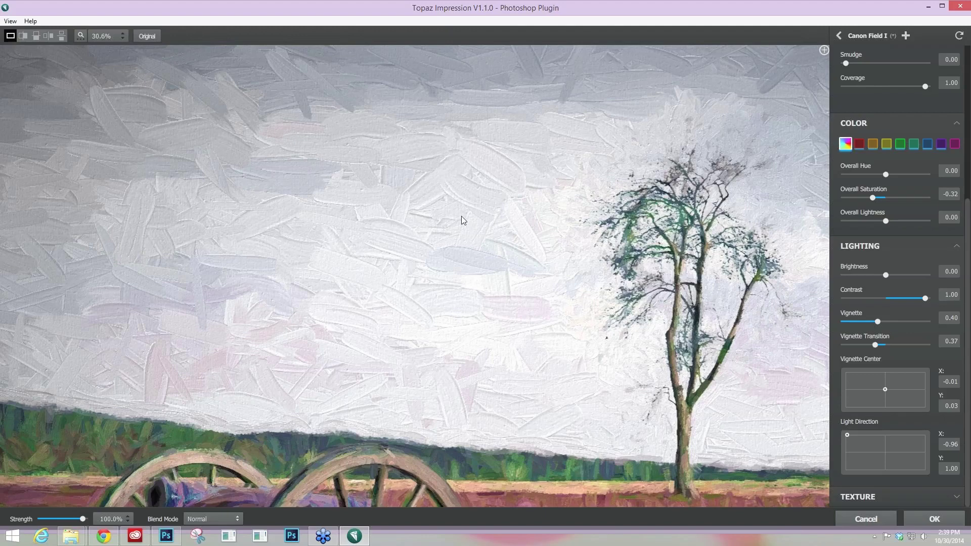
scroll(462, 216, up, 1)
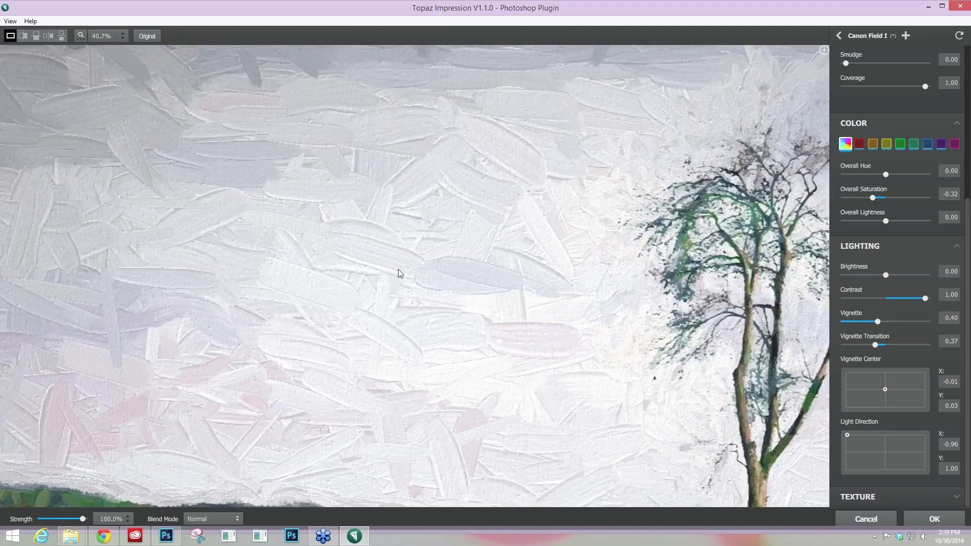
click(851, 466)
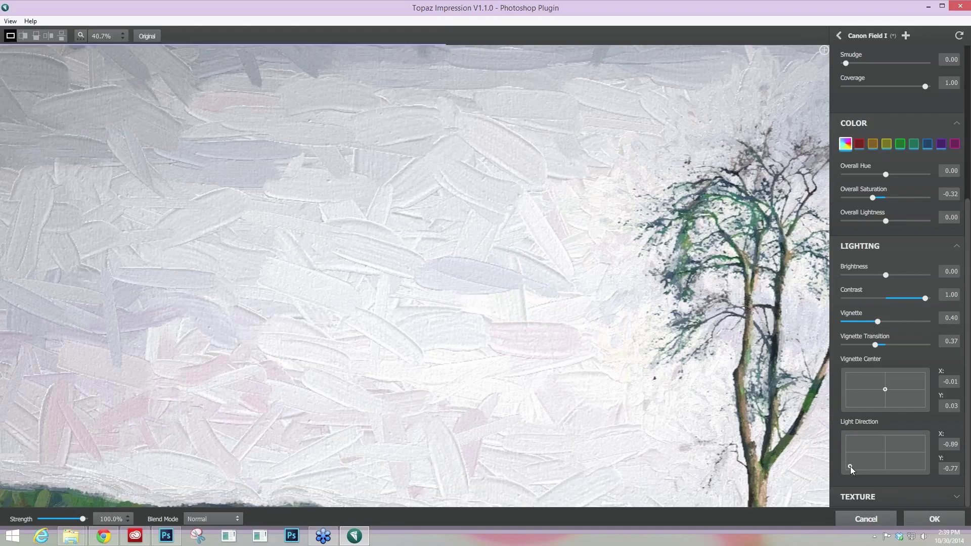
click(921, 468)
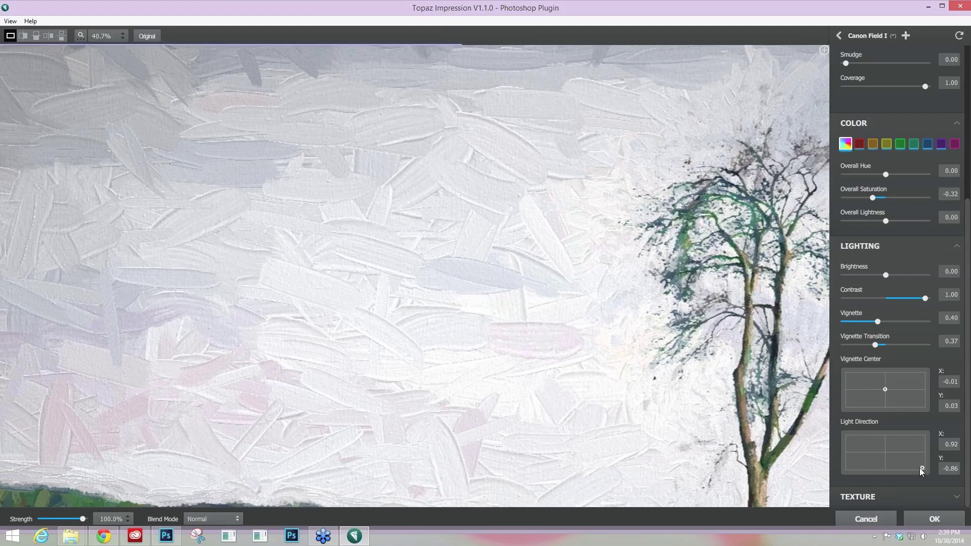
click(885, 451)
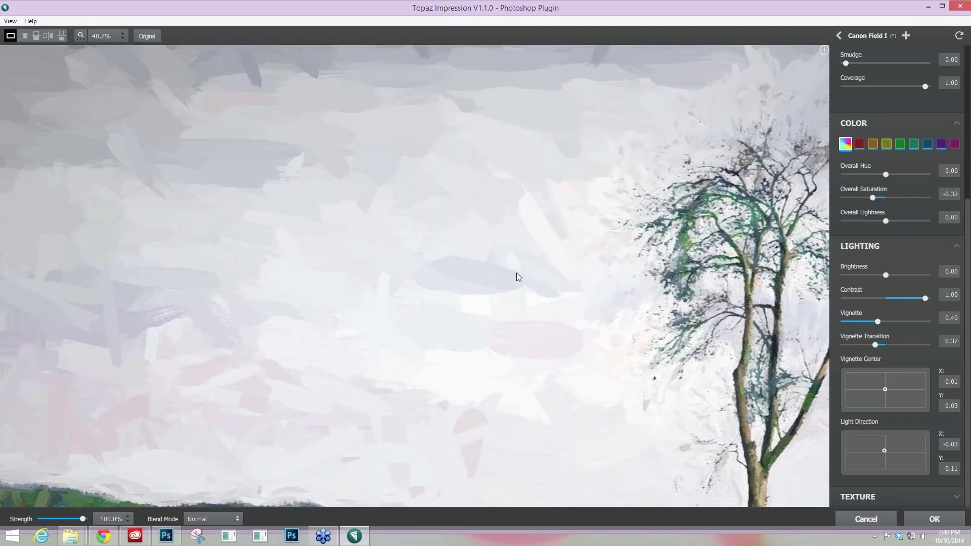
- View the whole painting with centred lighting, and set Light Direction to X 0.75, Y 0.94
scroll(517, 277, down, 2)
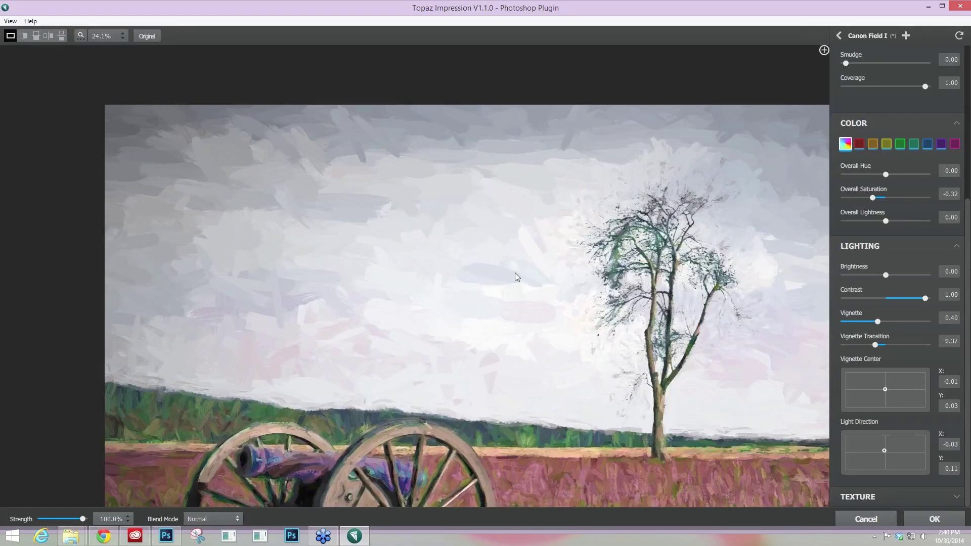
scroll(516, 276, down, 1)
drag(614, 326, 566, 269)
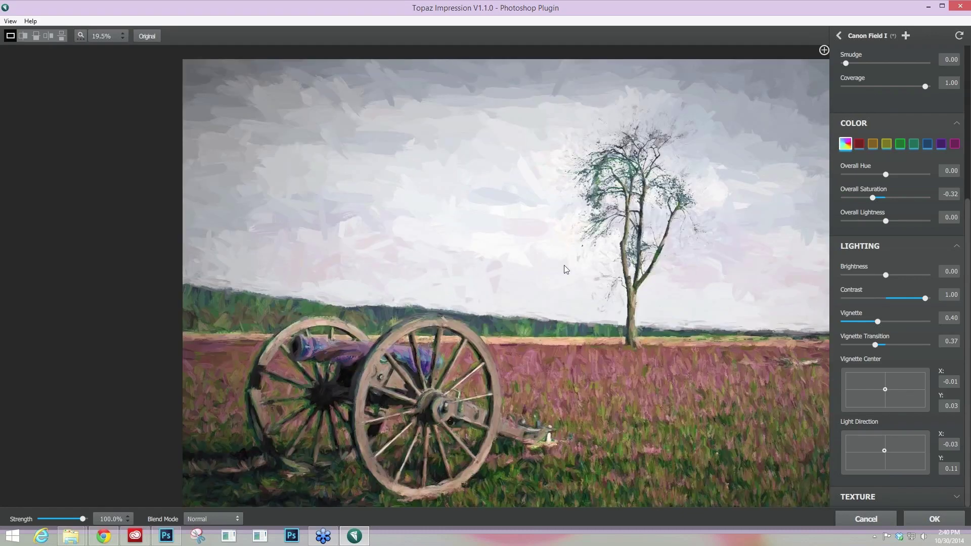
scroll(563, 265, down, 1)
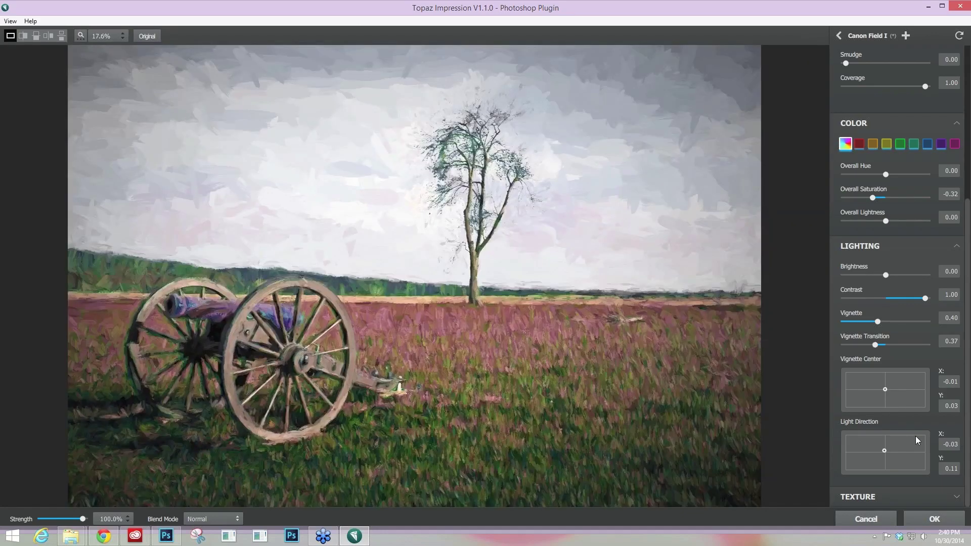
click(915, 437)
- Collapse the stroke and color settings, leaving only the lighting and texture settings expanded
click(908, 246)
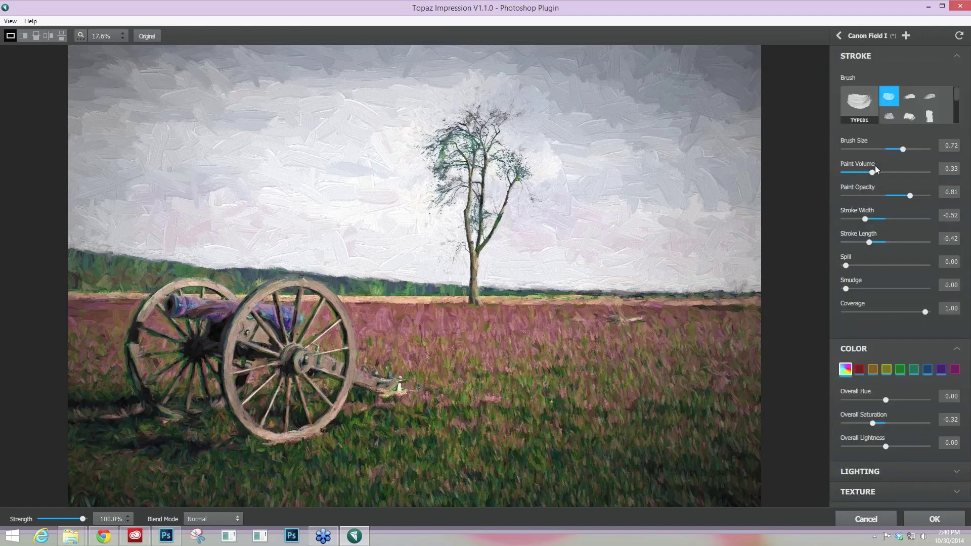
click(875, 60)
click(875, 60)
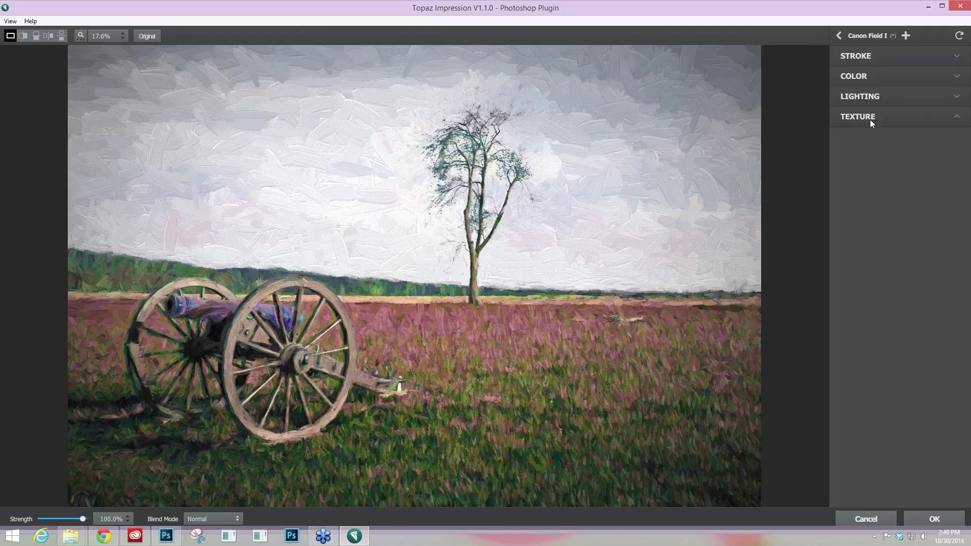
click(870, 120)
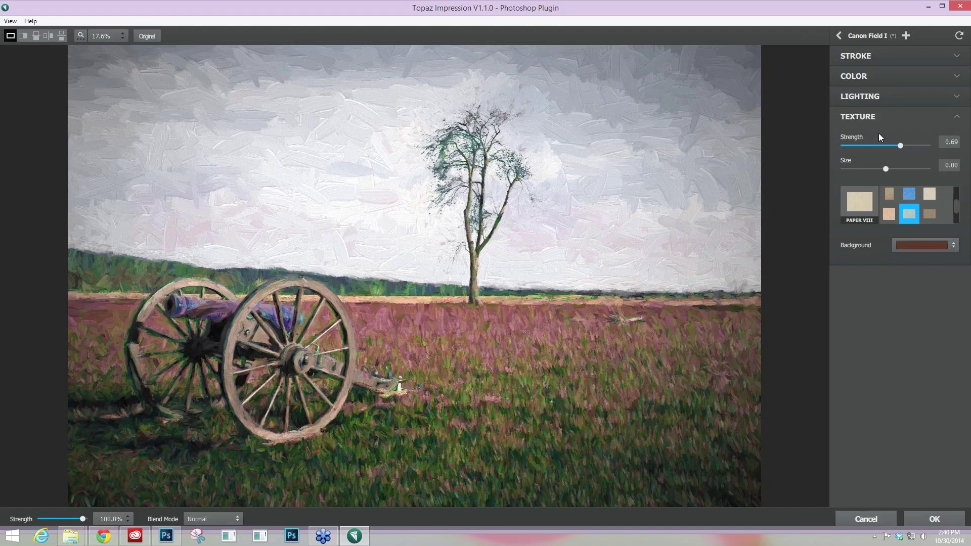
click(956, 96)
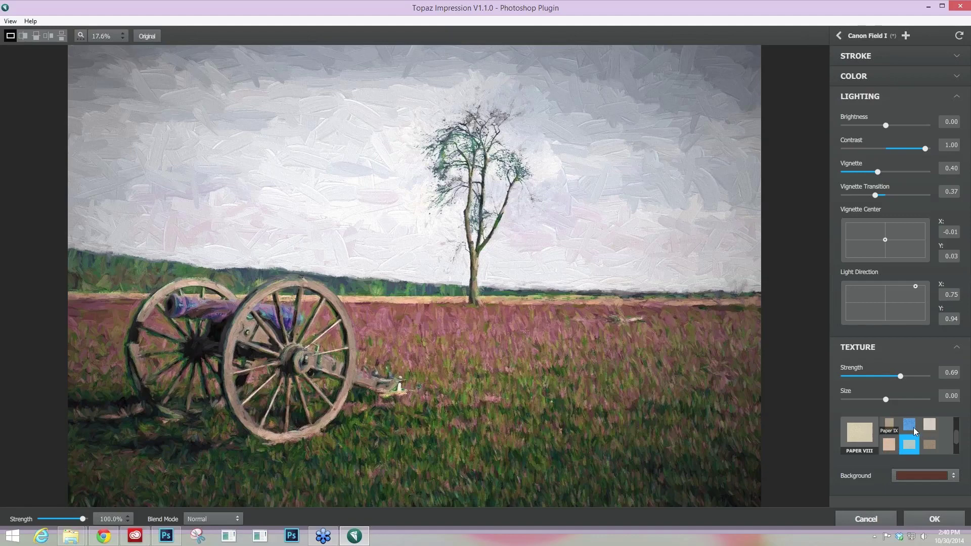
- Browse the available textures and apply Canvas V to the painting
scroll(956, 436, up, 1)
scroll(958, 438, up, 2)
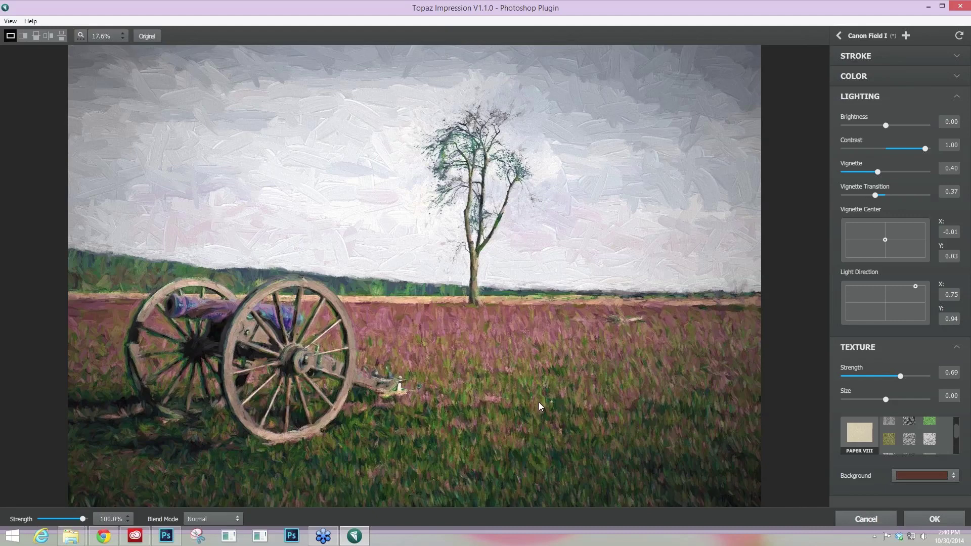
scroll(539, 403, up, 3)
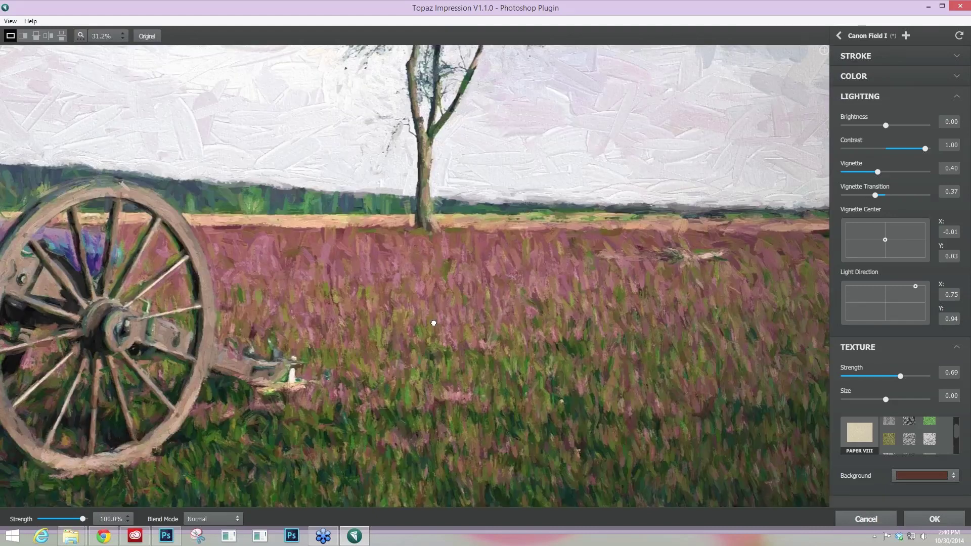
mouse_move(434, 323)
mouse_down()
mouse_move(521, 381)
mouse_move(523, 409)
mouse_move(560, 393)
mouse_up()
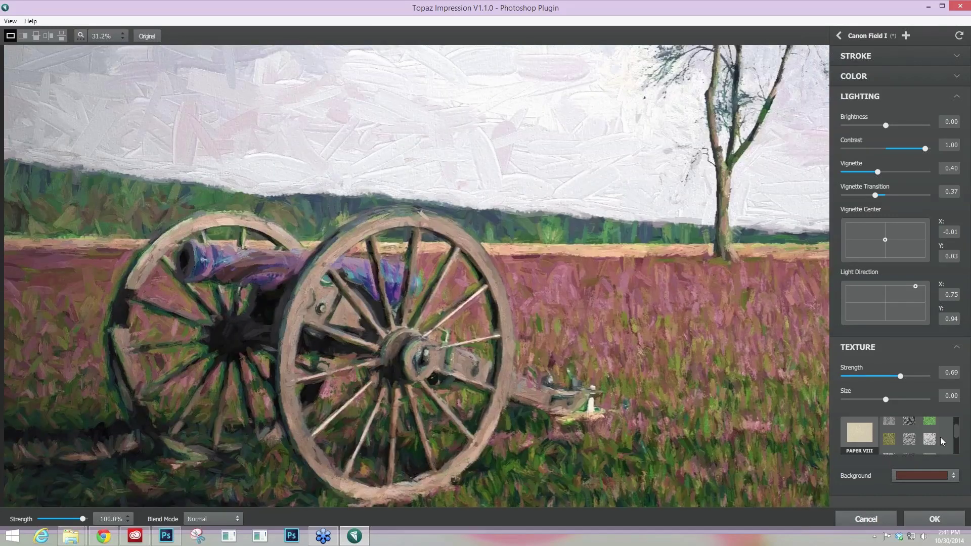
scroll(957, 439, up, 1)
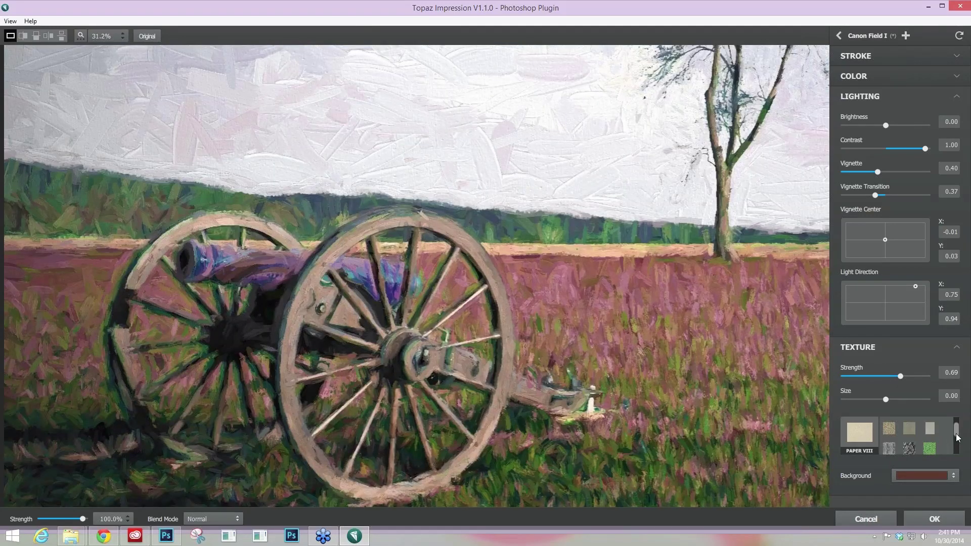
scroll(956, 438, down, 1)
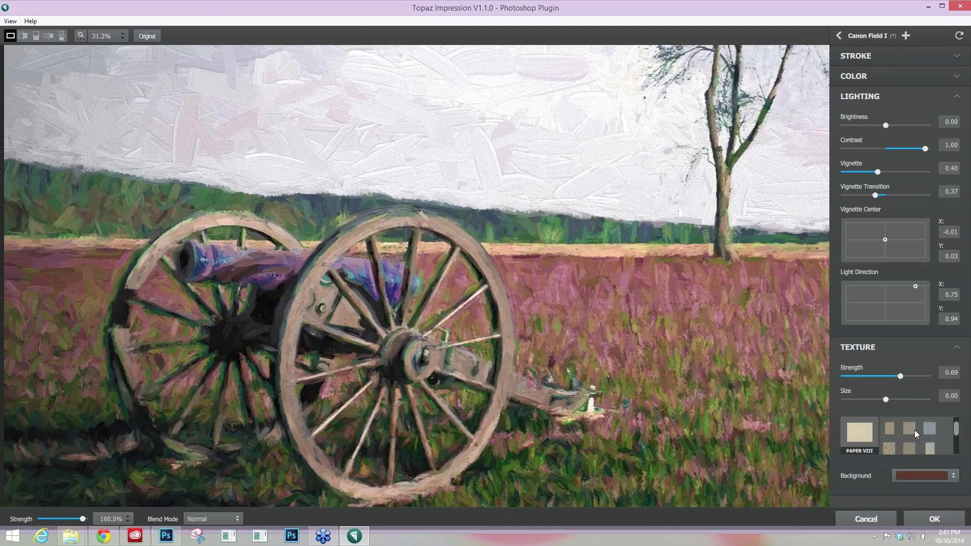
scroll(915, 430, up, 1)
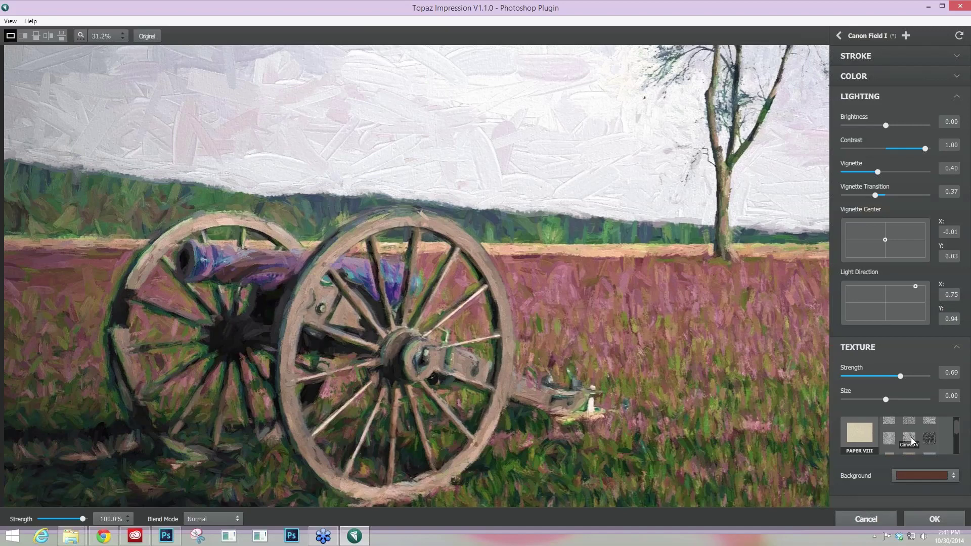
click(909, 439)
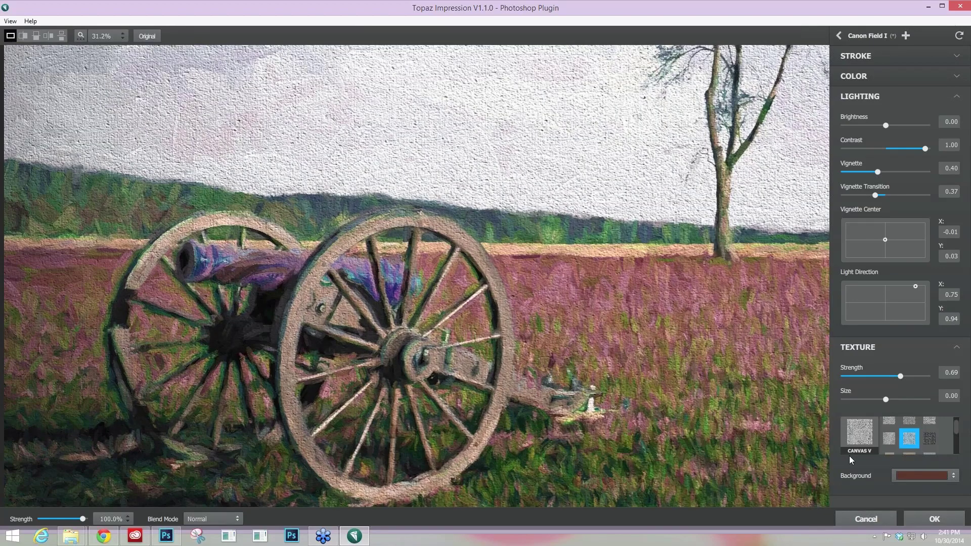
- Try the canvas texture's Strength at 0.37, 0.33 and 0.46 while viewing the sky up close
click(875, 377)
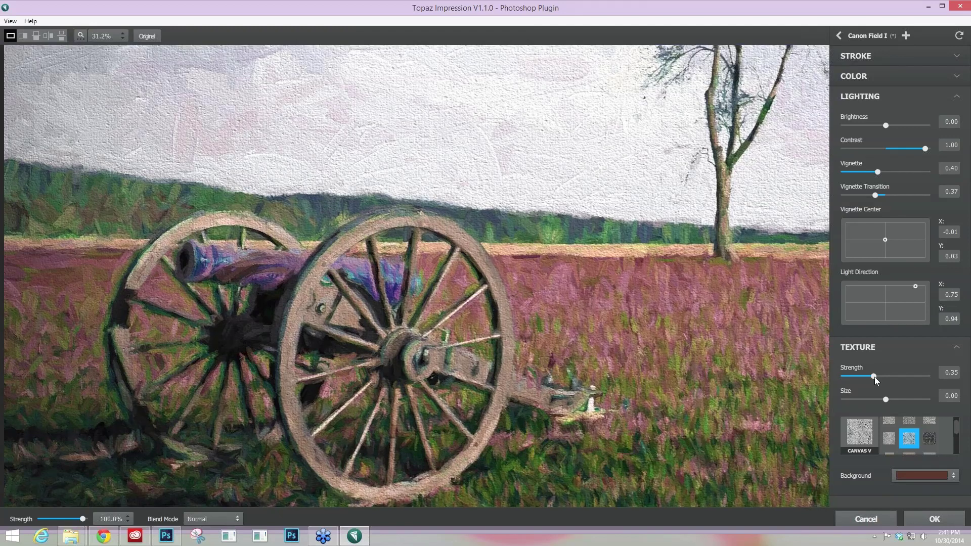
scroll(875, 377, up, 2)
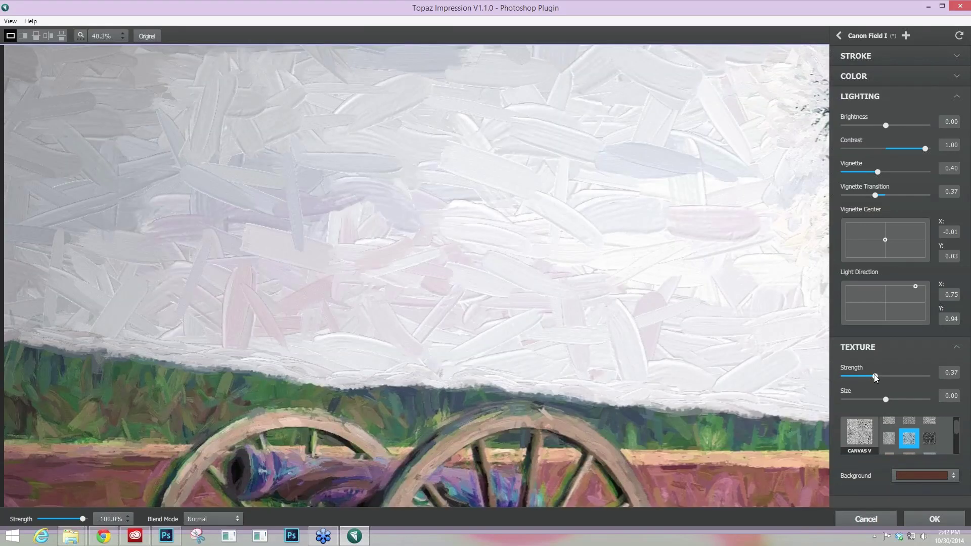
drag(875, 374, 872, 376)
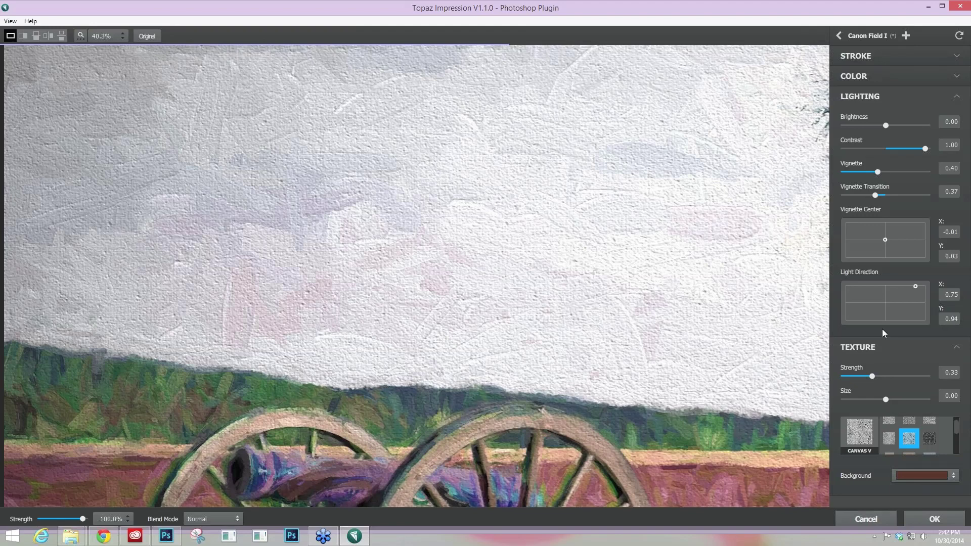
click(882, 376)
- Try Light Direction at X -0.47, Y -0.49 and X 0.00, Y -0.69, and settle on X 0.65, Y 0.80
click(865, 293)
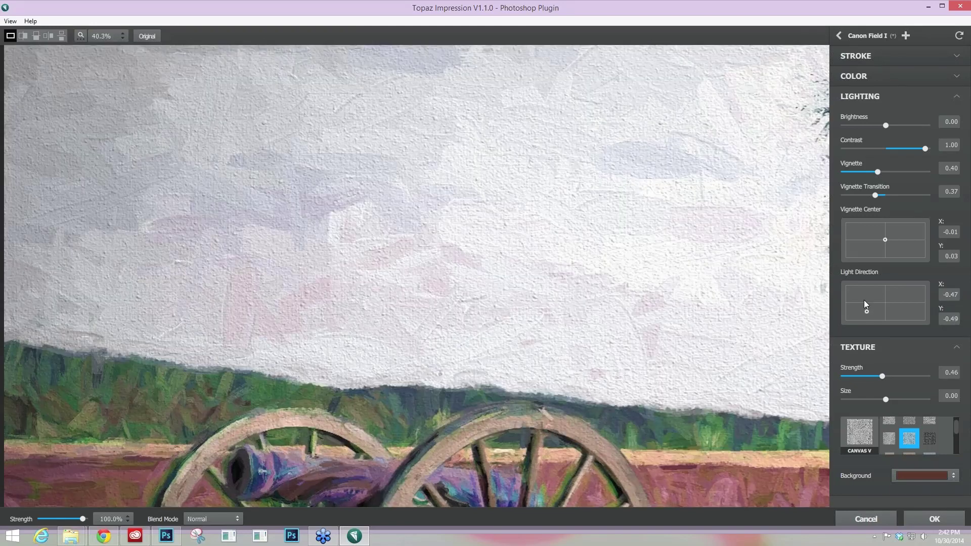
click(886, 315)
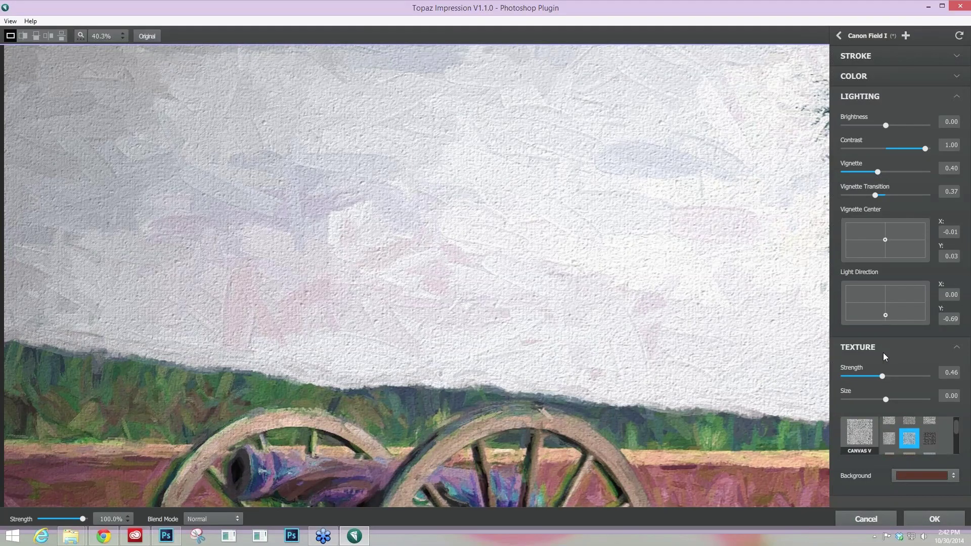
click(912, 289)
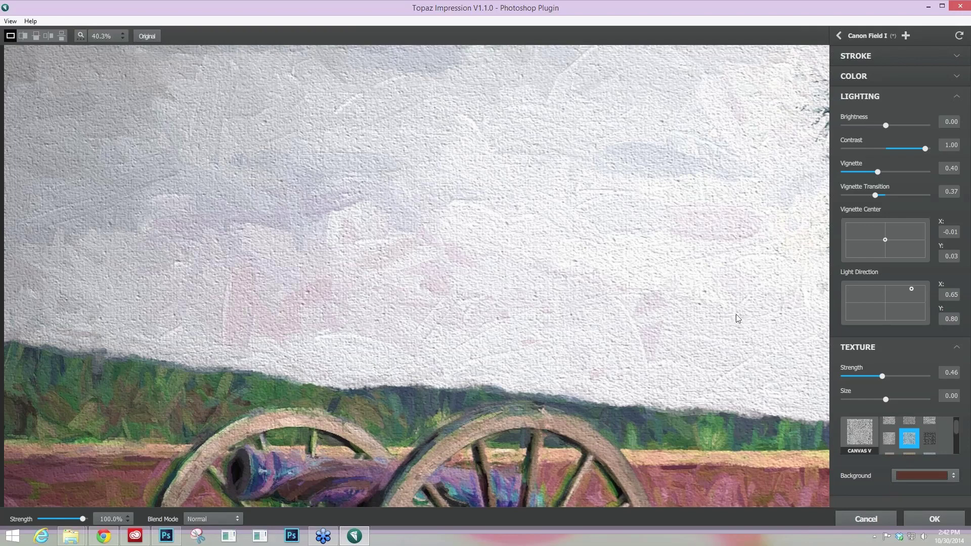
- Set the texture's Strength to 0.98, try Size at 0.76 and -0.73, settle on -0.96, and return to the preset list
scroll(736, 318, down, 2)
scroll(734, 311, down, 1)
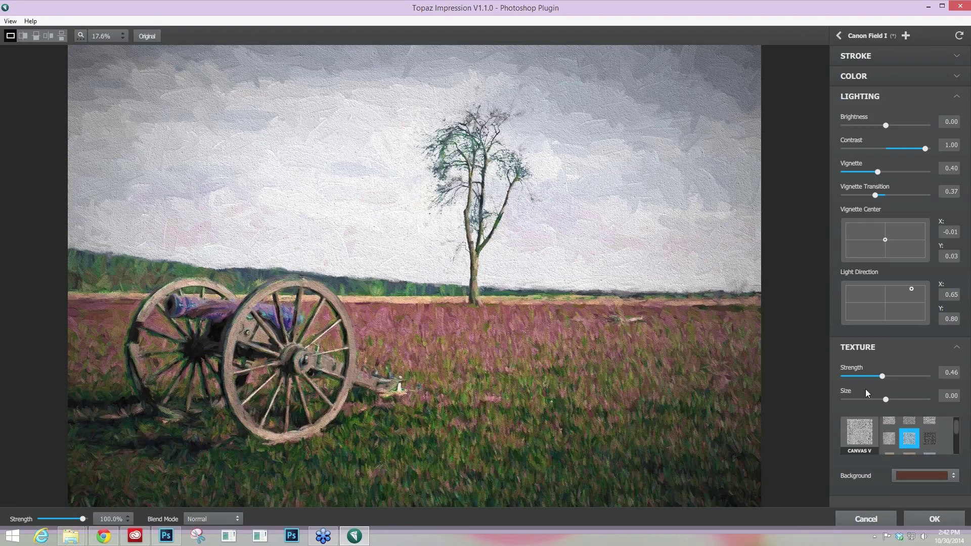
click(916, 400)
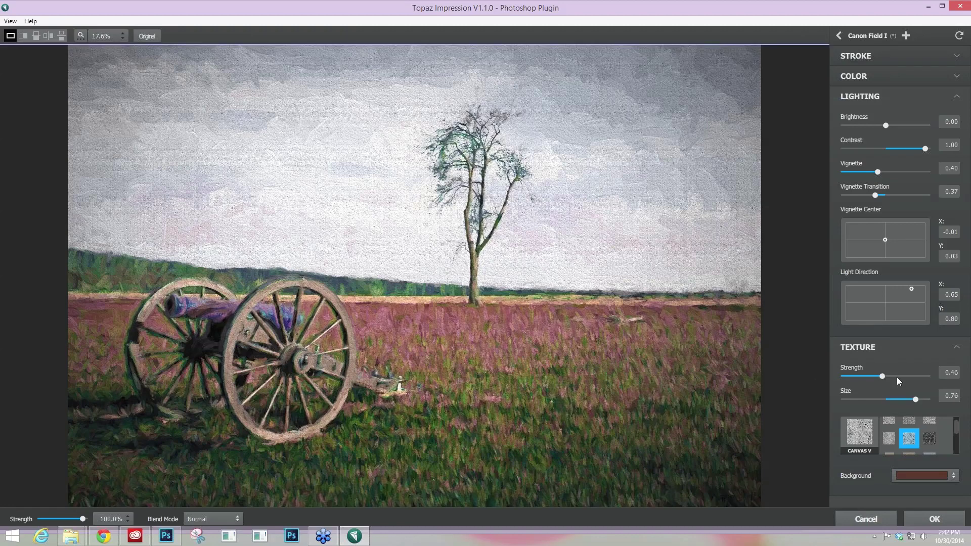
drag(898, 379, 928, 379)
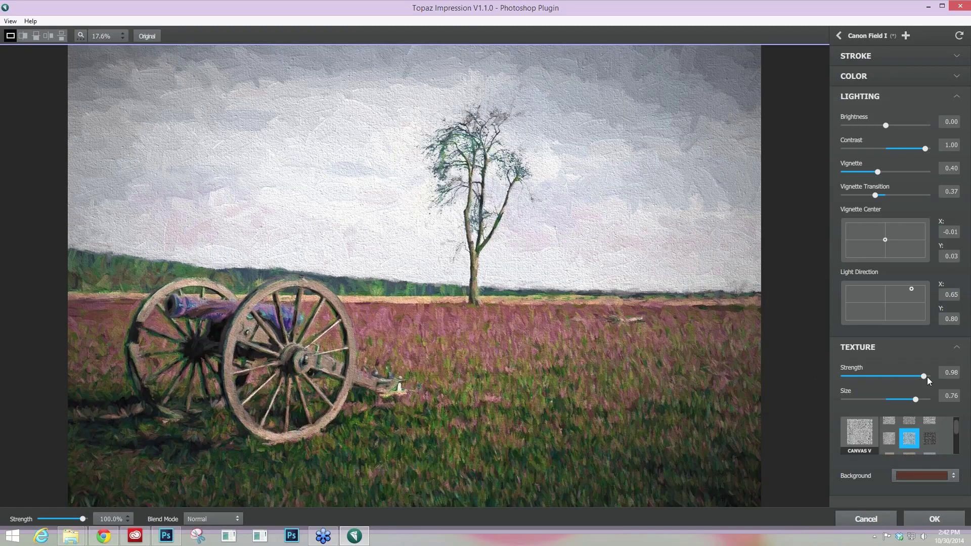
drag(916, 400, 856, 399)
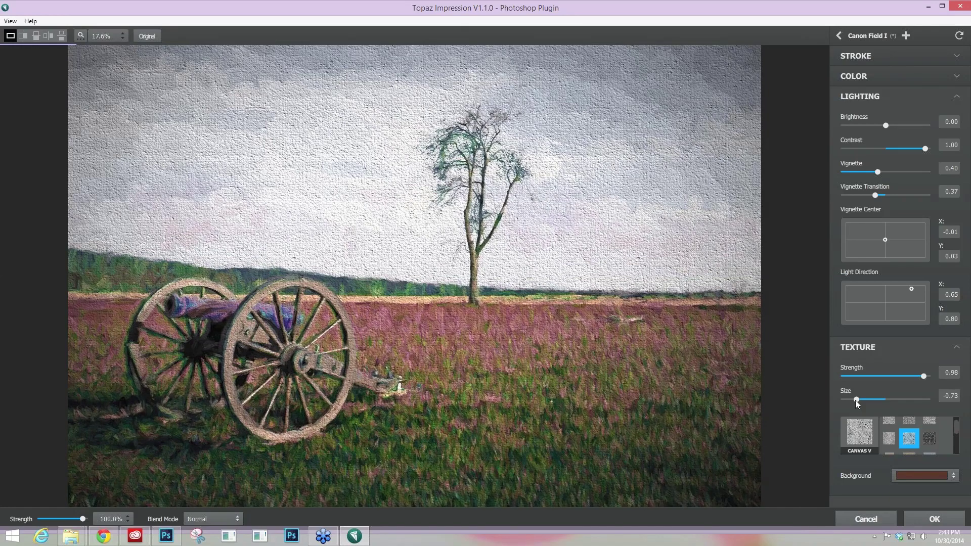
drag(856, 400, 847, 400)
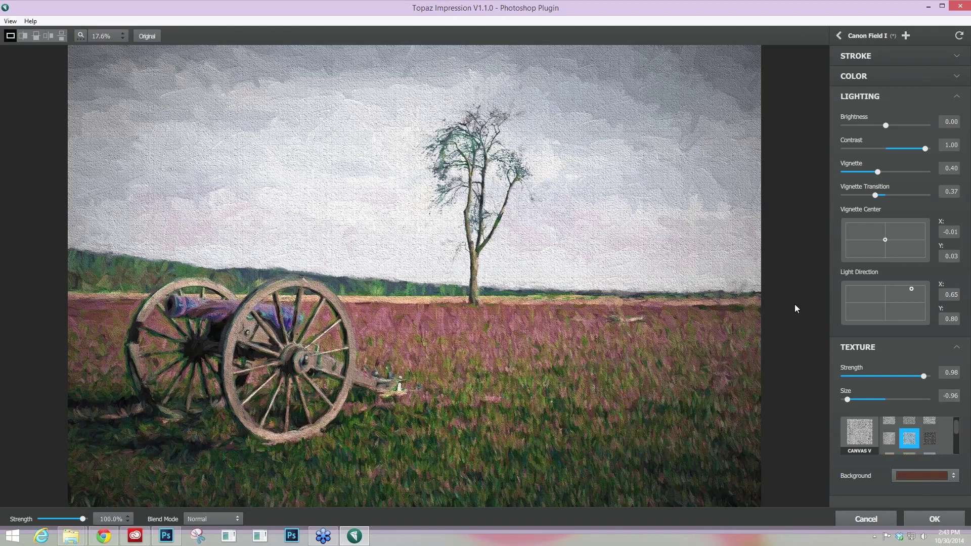
click(840, 37)
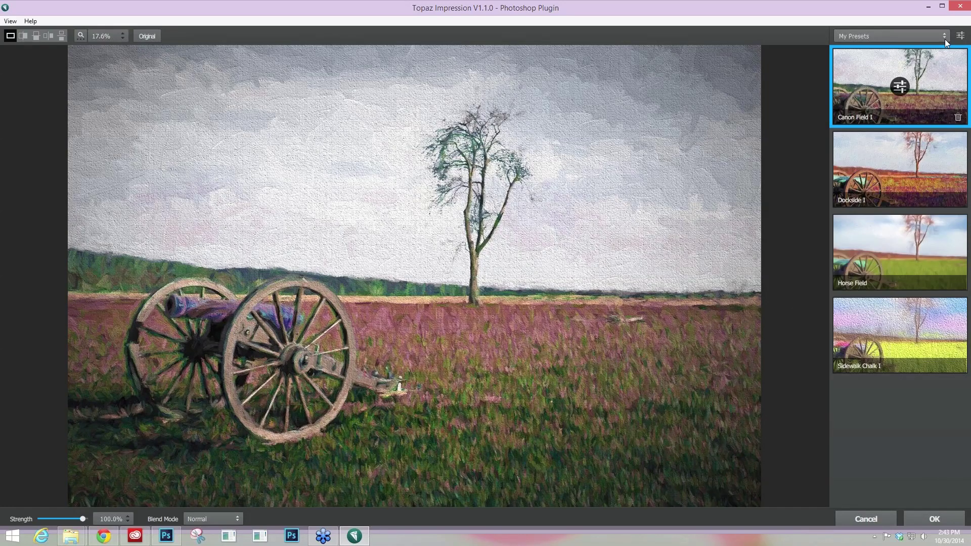
- Switch to the Featured presets, apply Da Vinci Sketch I to the cannon photo and open its settings
click(944, 36)
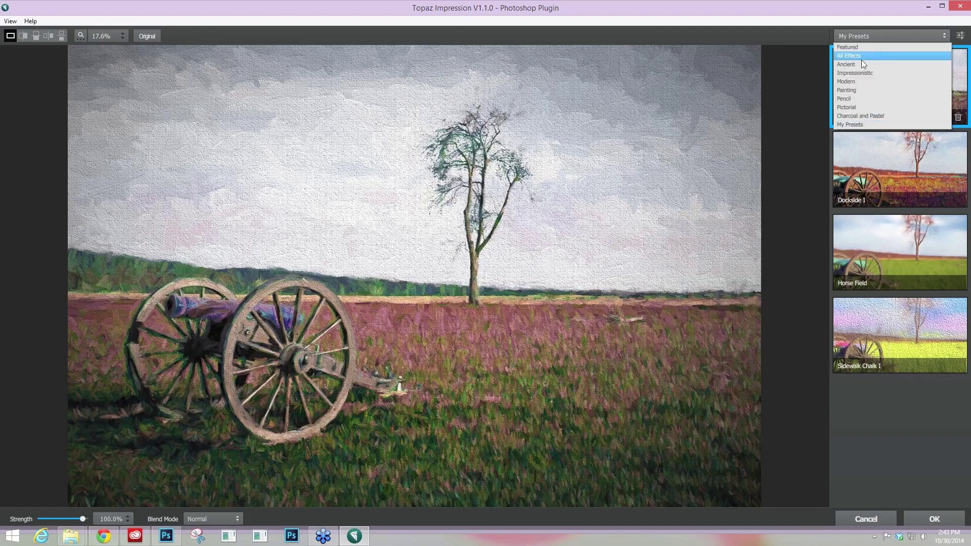
click(860, 53)
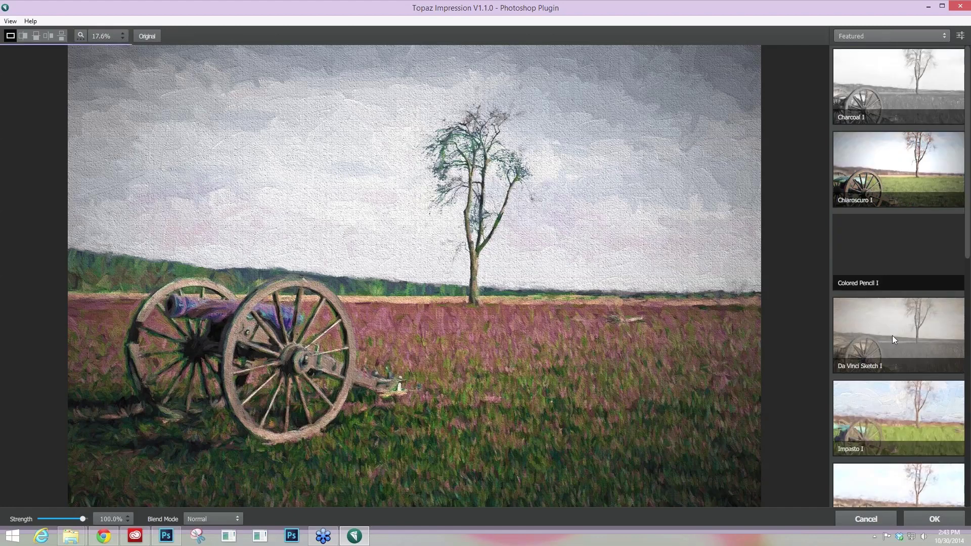
click(893, 336)
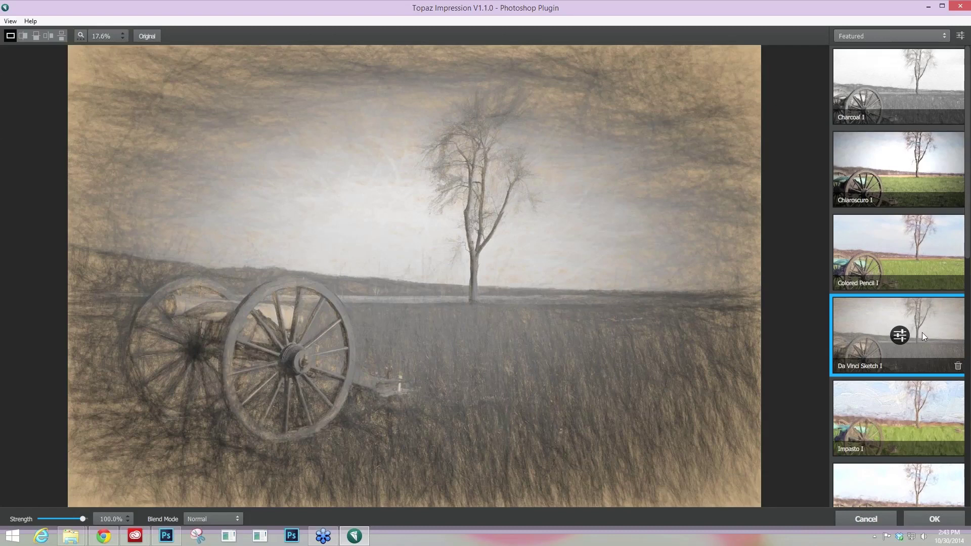
click(922, 333)
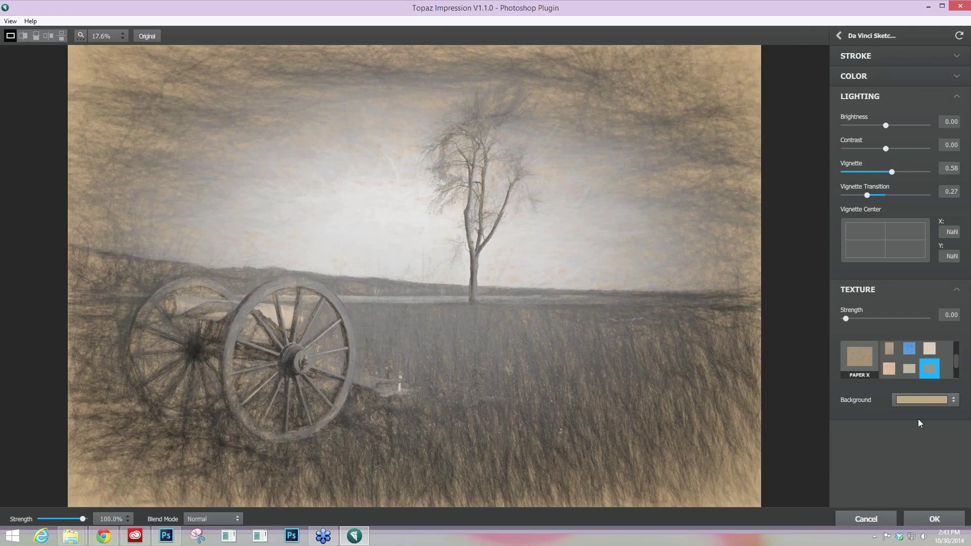
- Shift the hue of the sketch's background color to a salmon pink
click(954, 401)
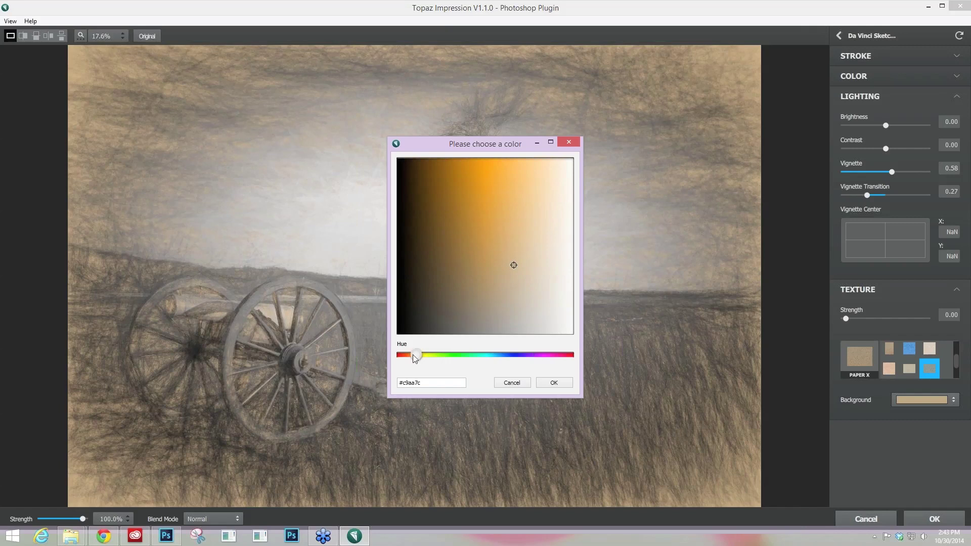
drag(414, 354, 412, 358)
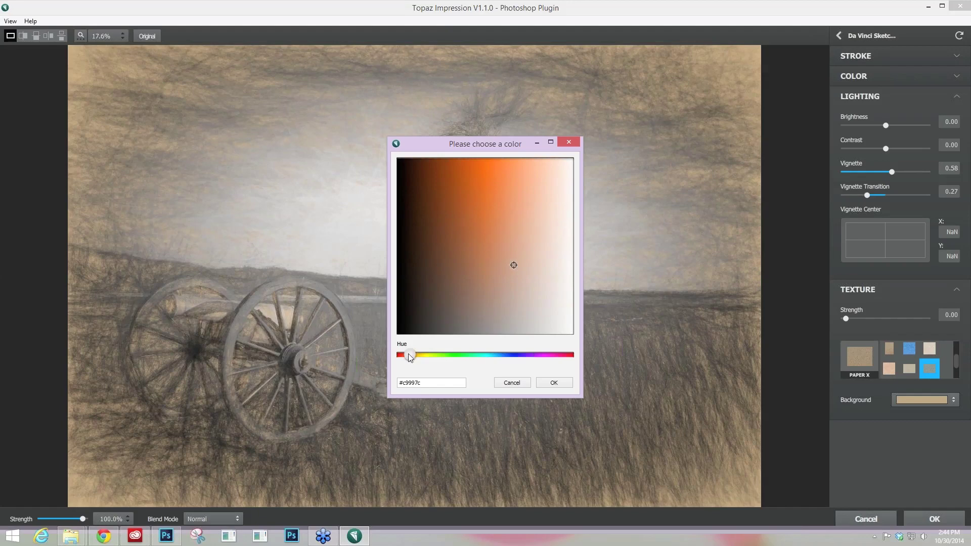
drag(408, 357, 408, 356)
key(Return)
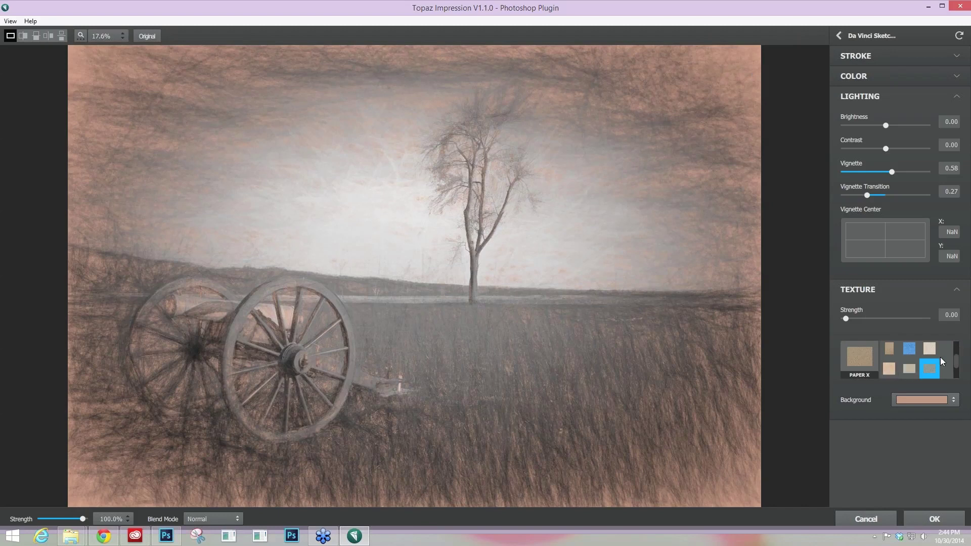
- Apply the Canvas V texture to the sketch and set its Strength to 0.88, checking the sky up close
drag(956, 361, 957, 353)
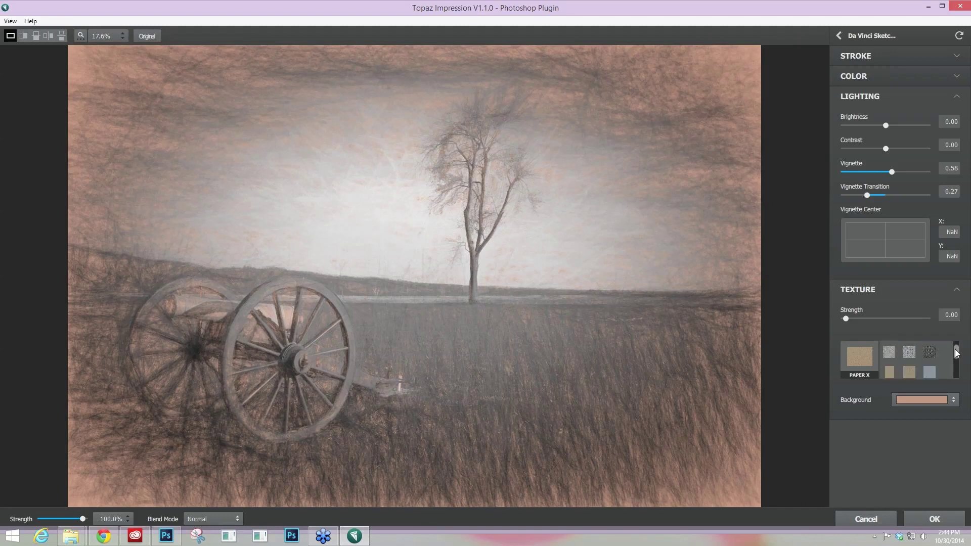
scroll(910, 362, up, 1)
click(911, 362)
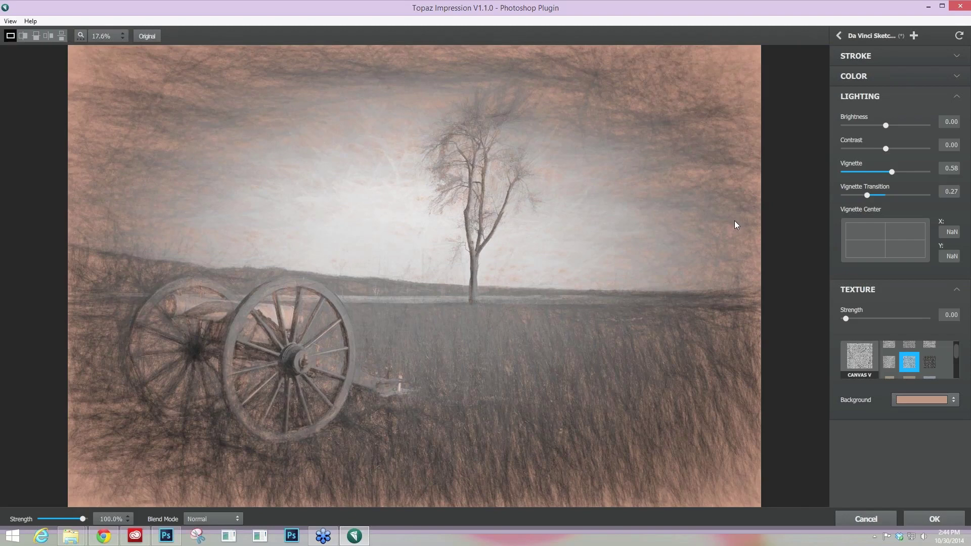
scroll(752, 91, up, 4)
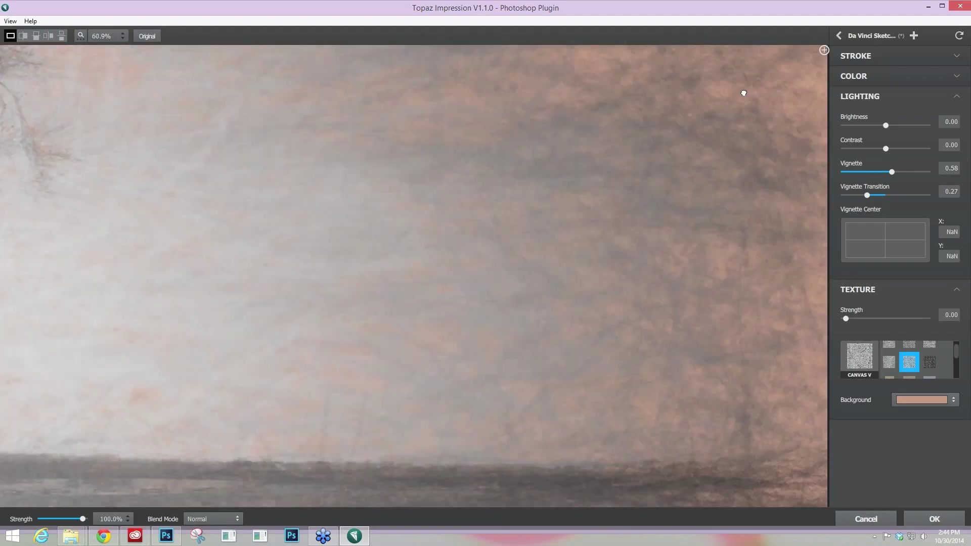
drag(744, 91, 707, 217)
click(901, 315)
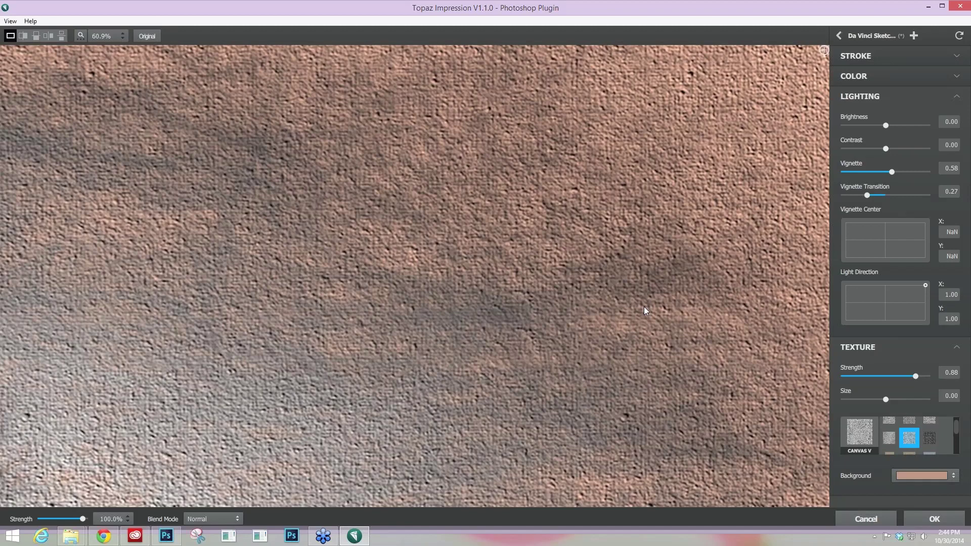
- Compare the textured sketch with the original photo and examine the whole image
scroll(645, 307, down, 2)
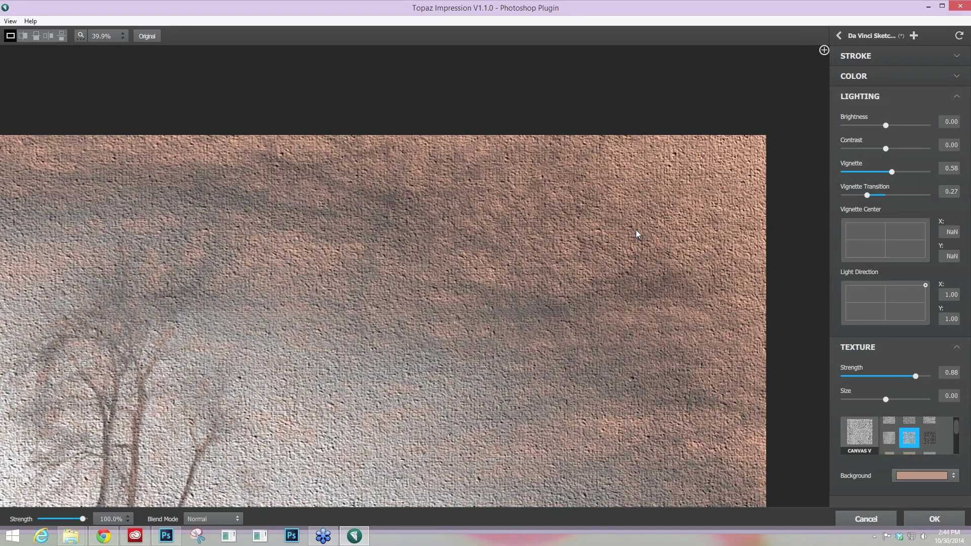
scroll(636, 230, down, 1)
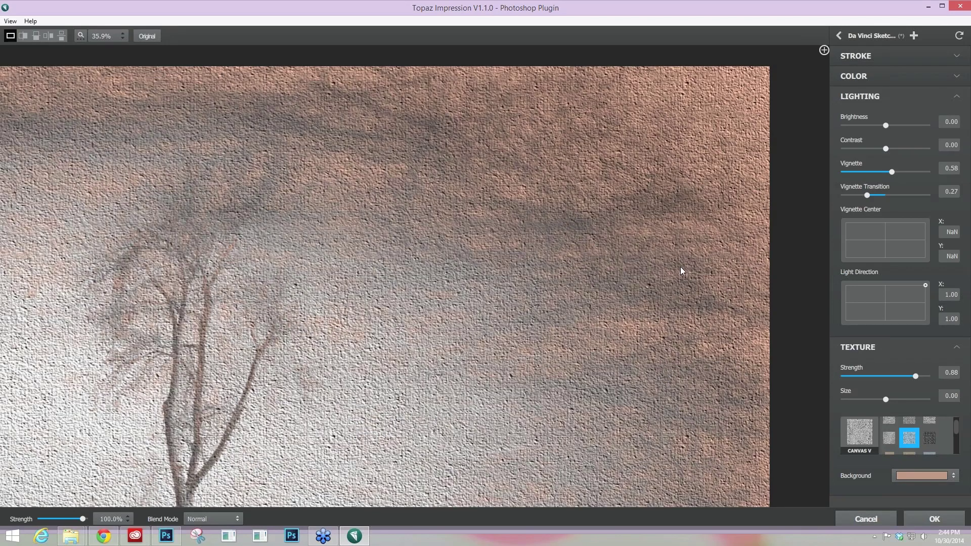
scroll(417, 302, down, 1)
click(417, 302)
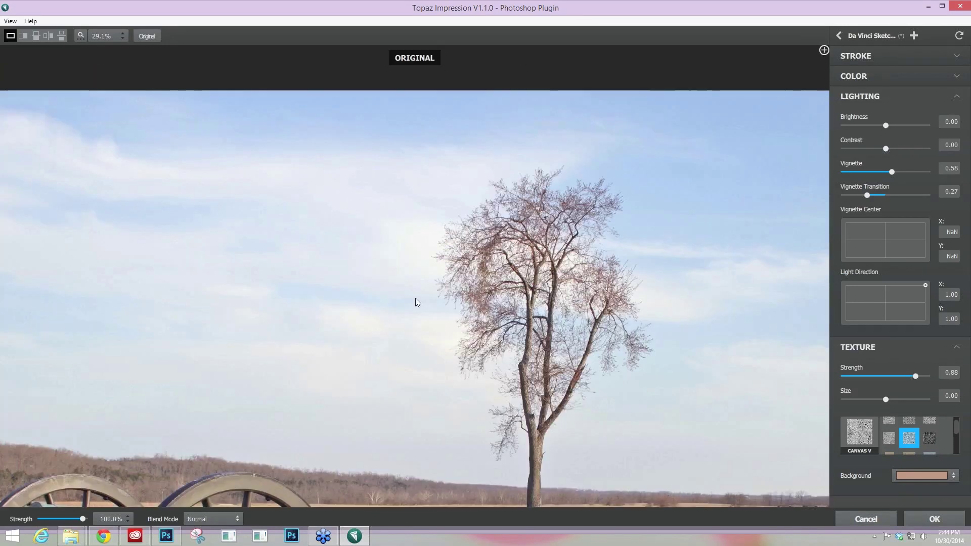
scroll(415, 302, down, 2)
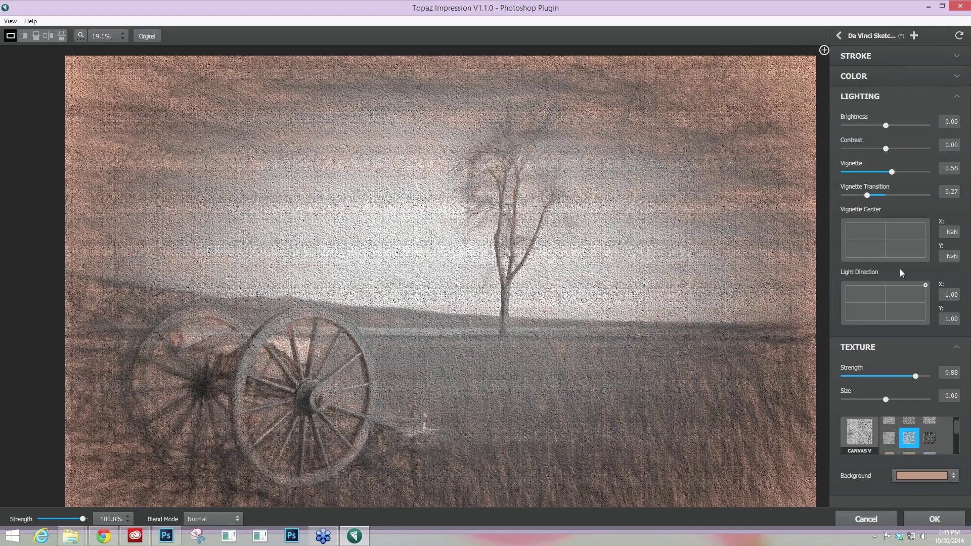
- Leave the sketch settings, open Canon Field I from My Presets for editing, and compare it with the original photo
click(885, 98)
click(904, 116)
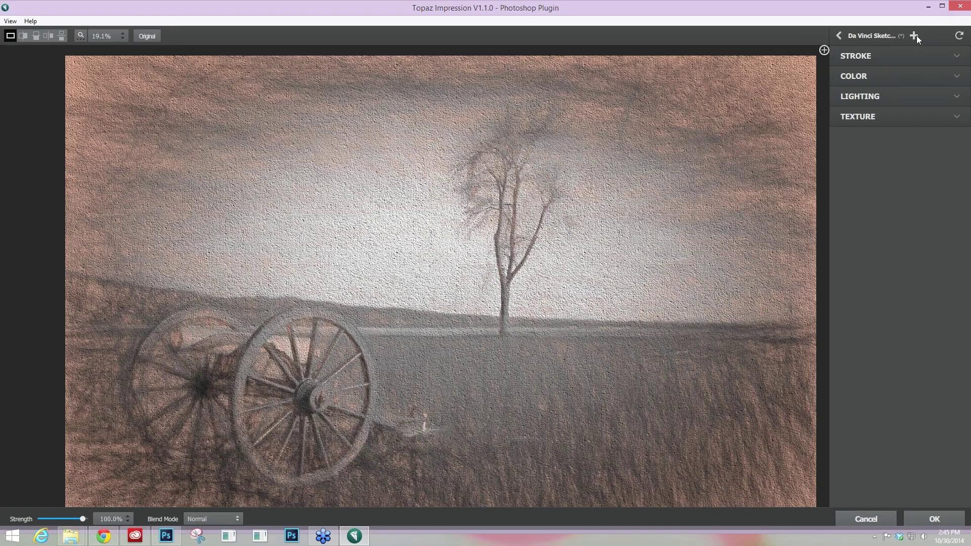
click(841, 36)
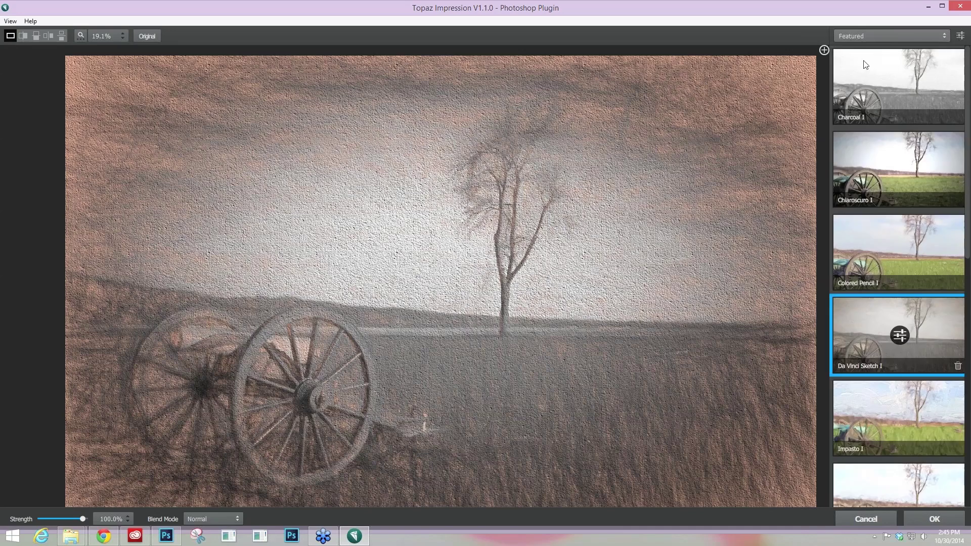
click(870, 36)
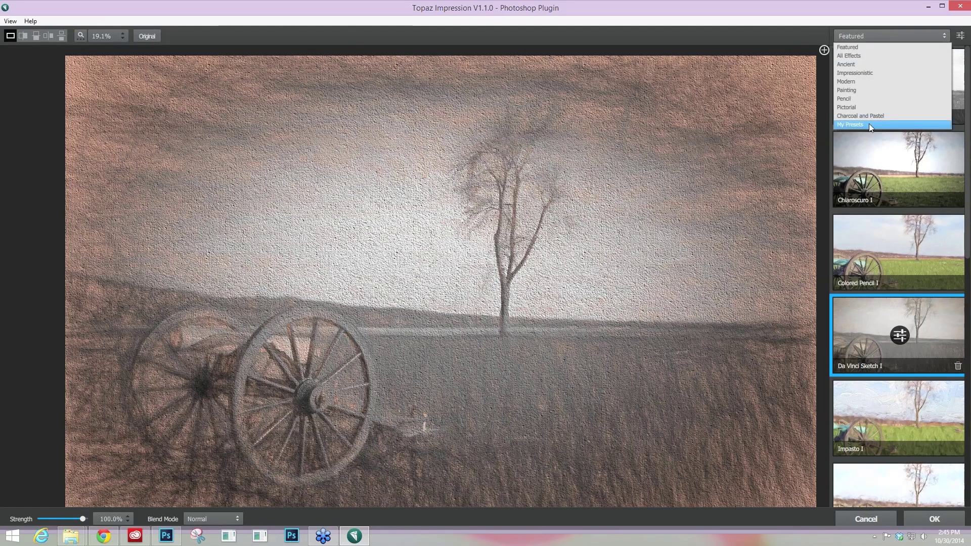
click(870, 124)
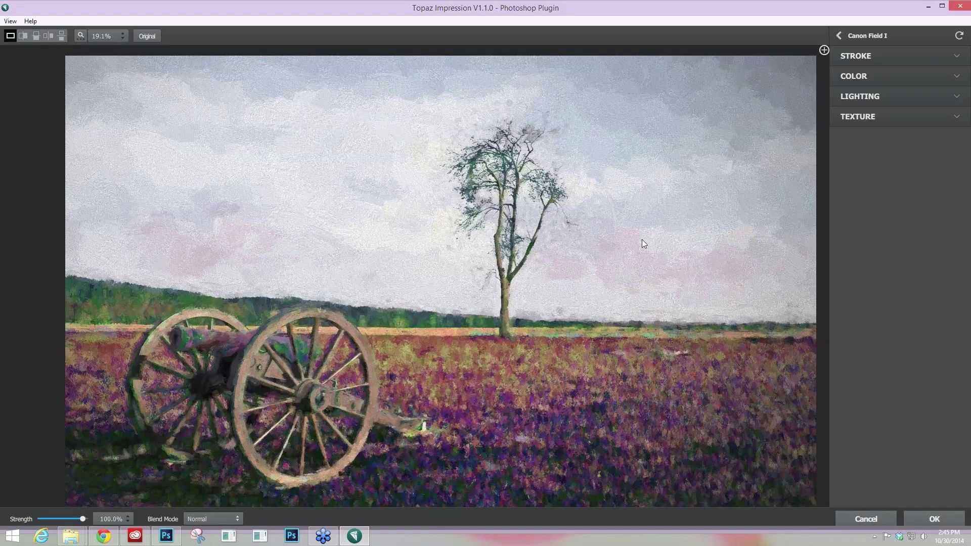
drag(642, 239, 637, 254)
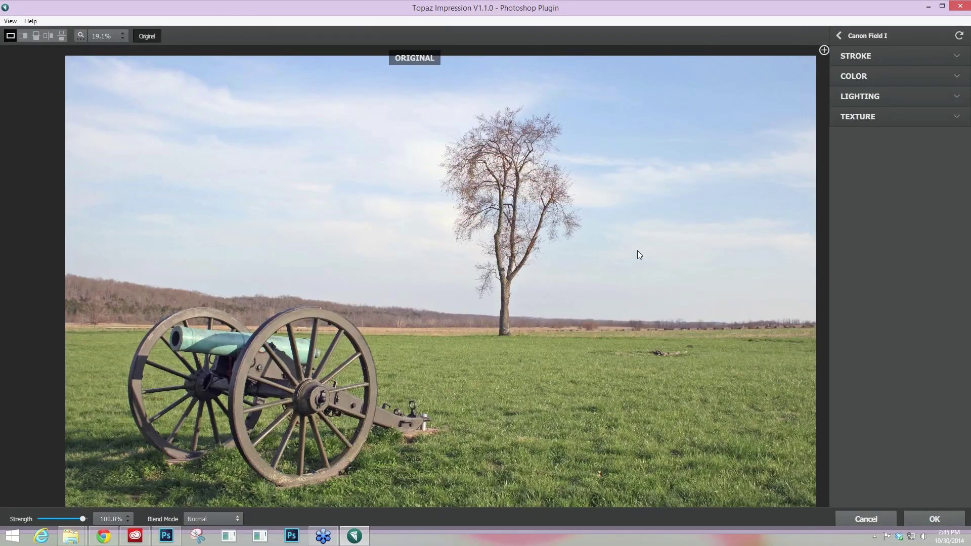
drag(647, 240, 647, 240)
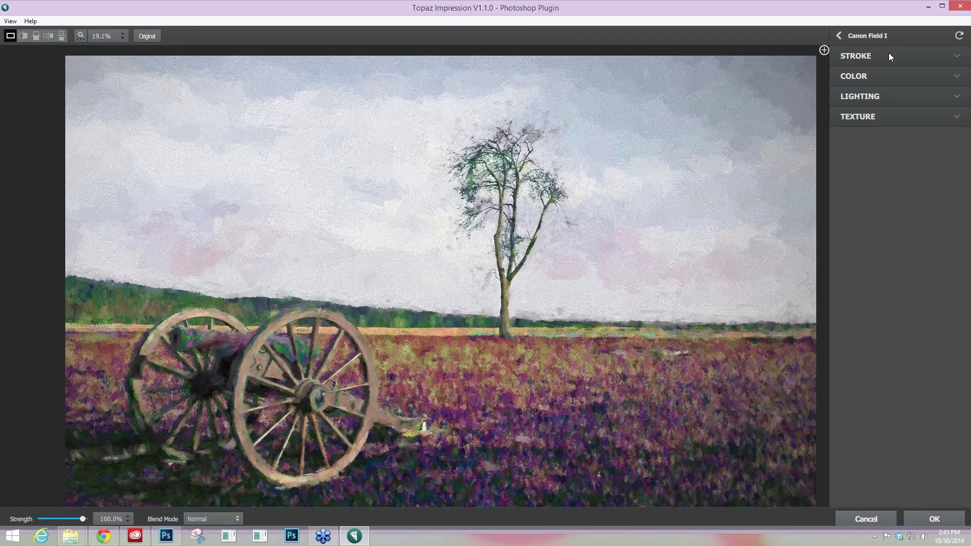
- In the stroke settings, try Paint Opacity at 0.23 and settle on 0.84; try Spill at 0.55 and return it to 0.00
click(957, 57)
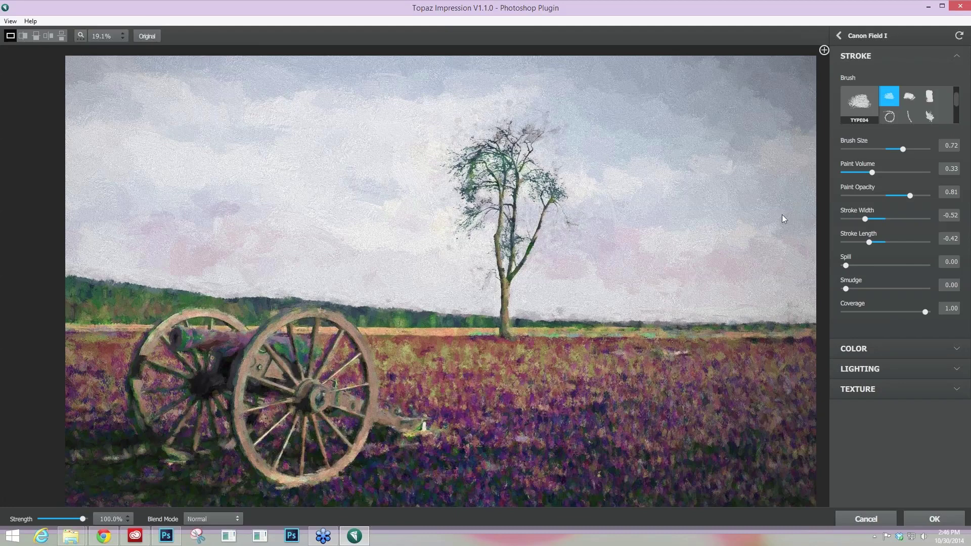
drag(900, 202, 865, 197)
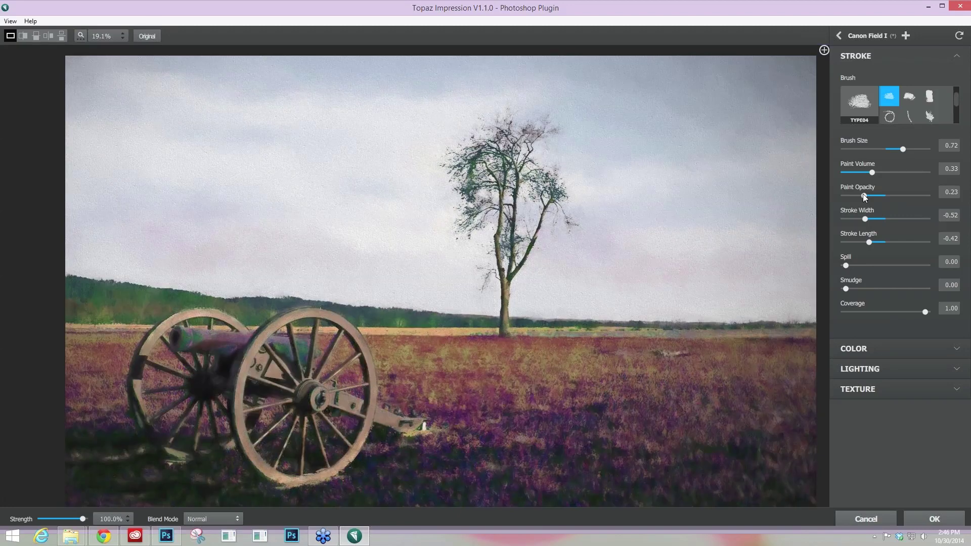
drag(903, 195, 913, 196)
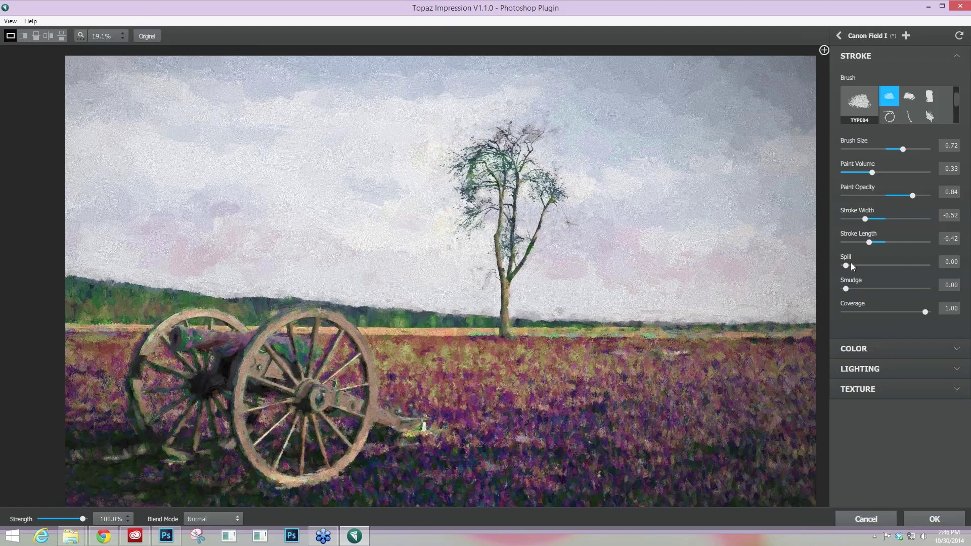
drag(846, 265, 890, 265)
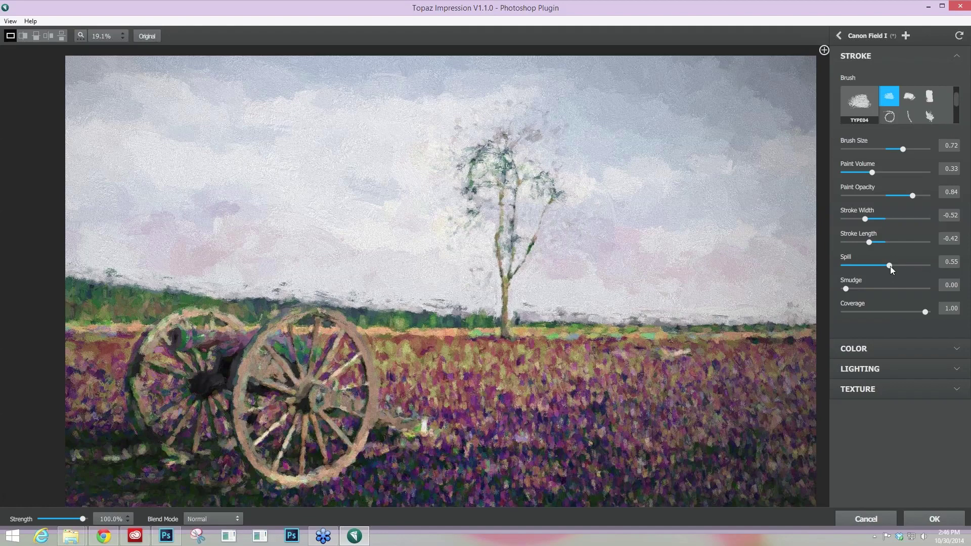
click(838, 266)
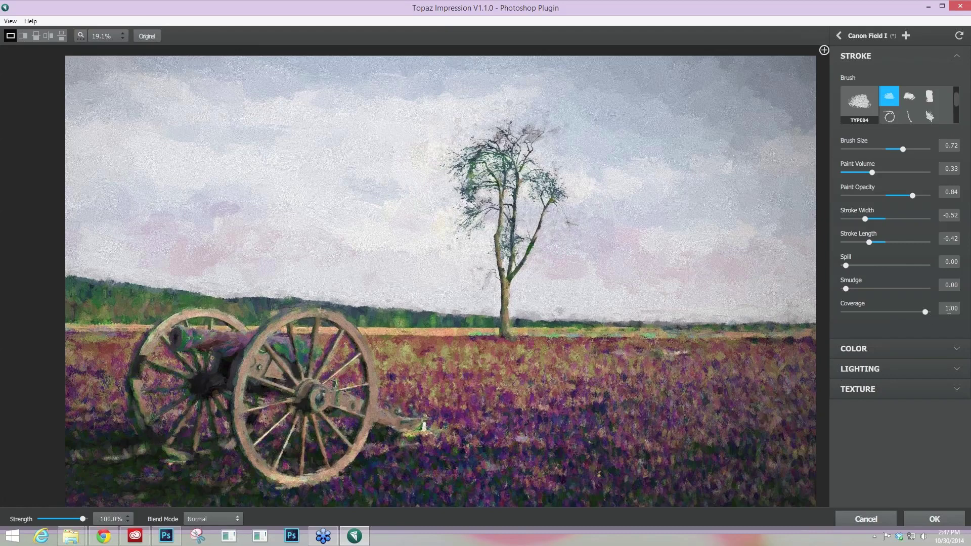
- Show the Color settings, compare the painting with the original photo, and collapse the Stroke settings
click(888, 348)
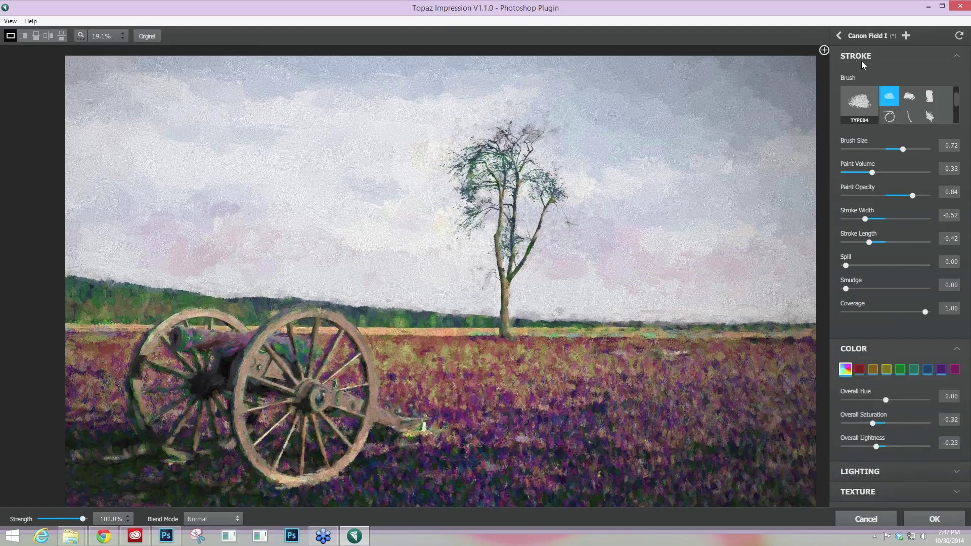
click(657, 237)
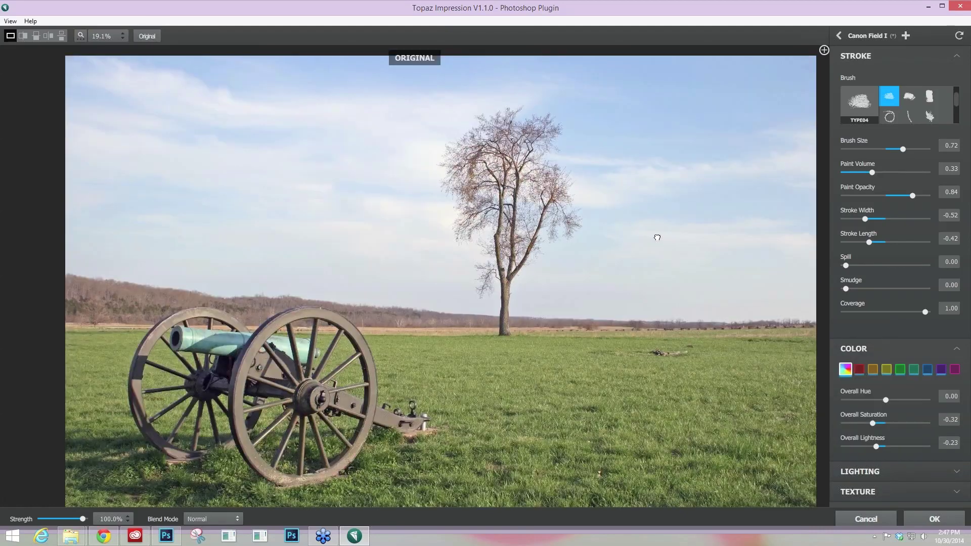
drag(657, 237, 657, 241)
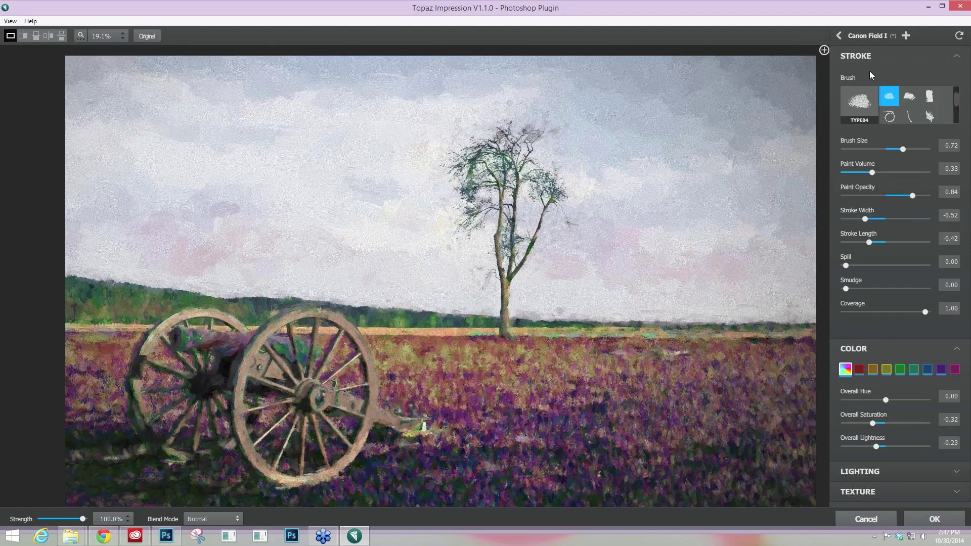
click(895, 60)
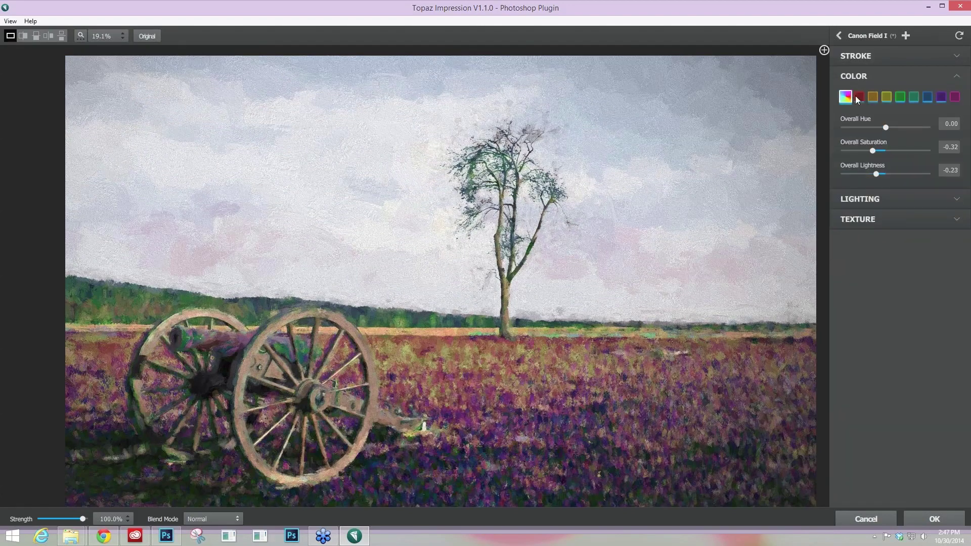
- Examine the preset's red and blue color adjustments, comparing the painting with the original photo
click(859, 97)
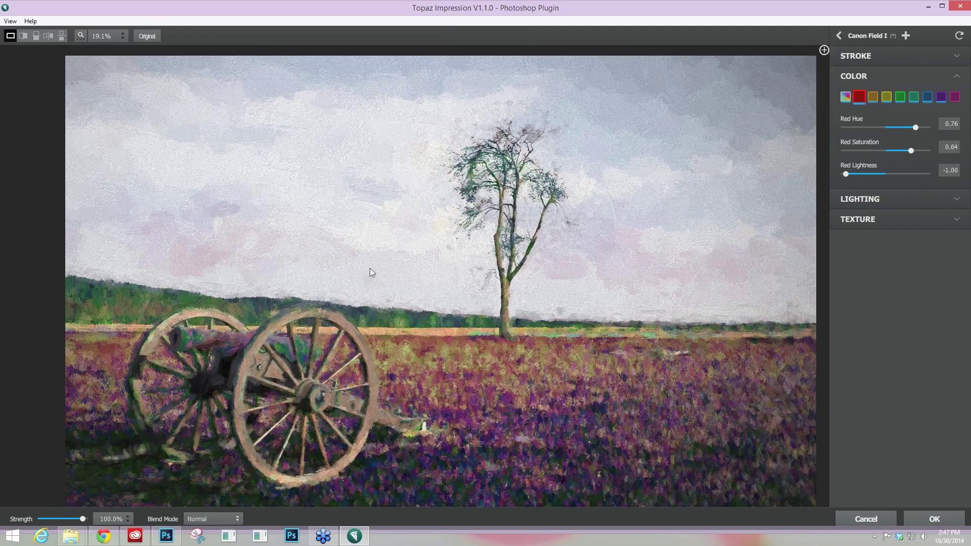
click(597, 173)
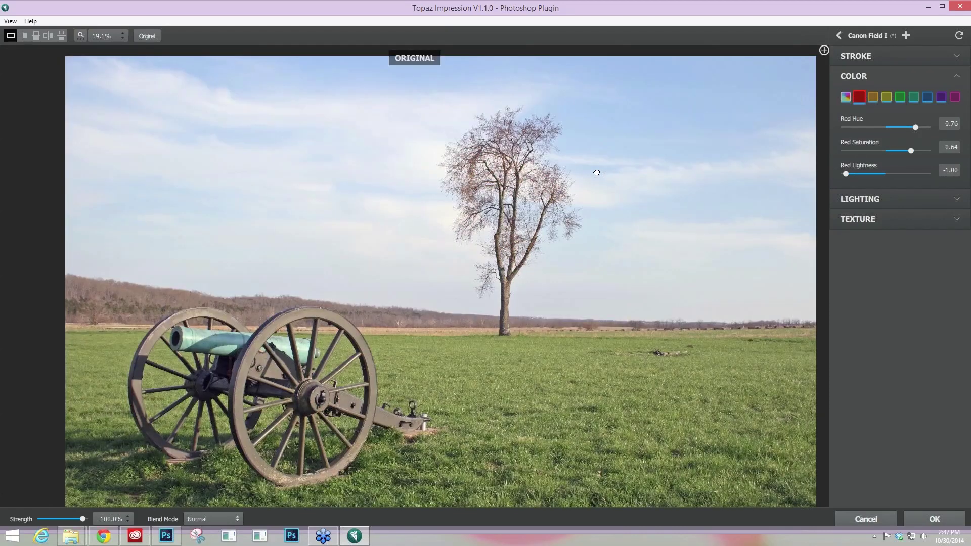
click(597, 173)
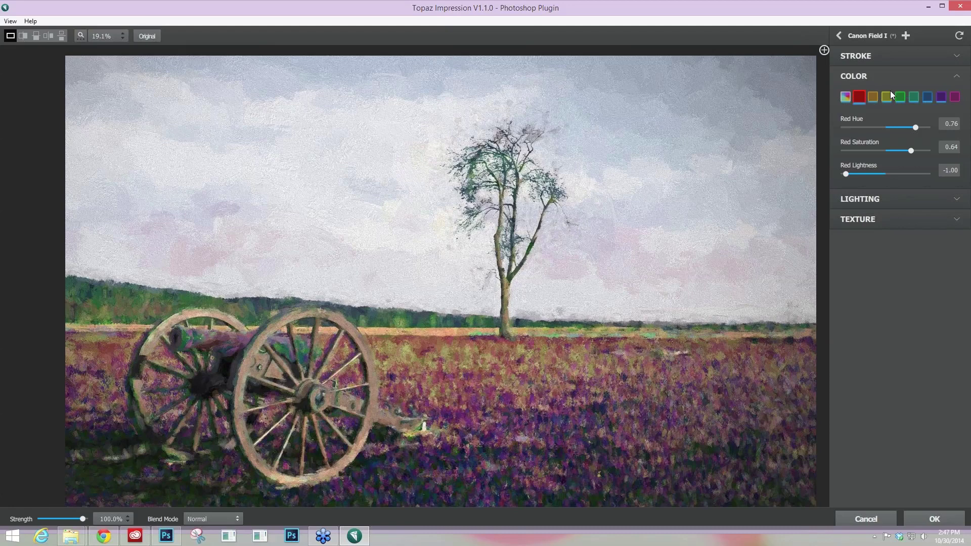
click(928, 97)
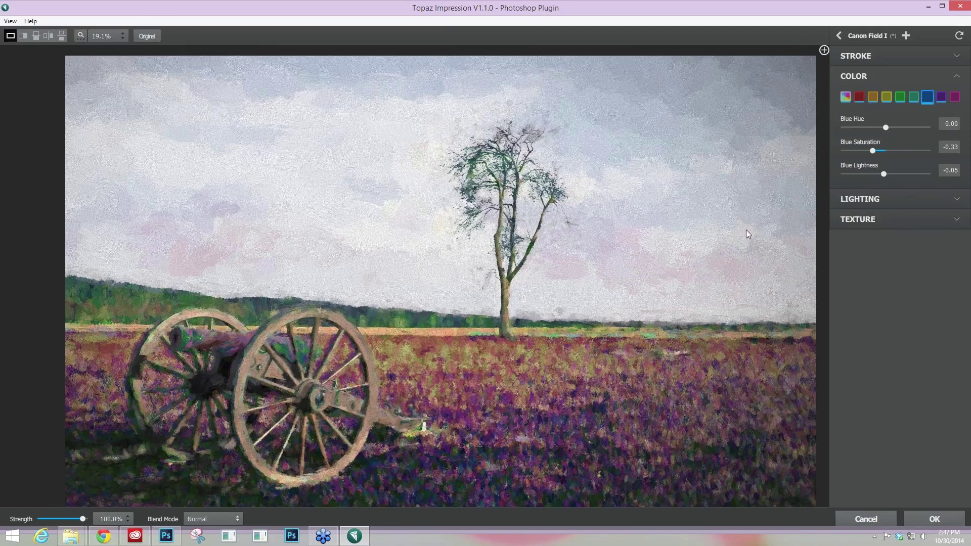
click(584, 261)
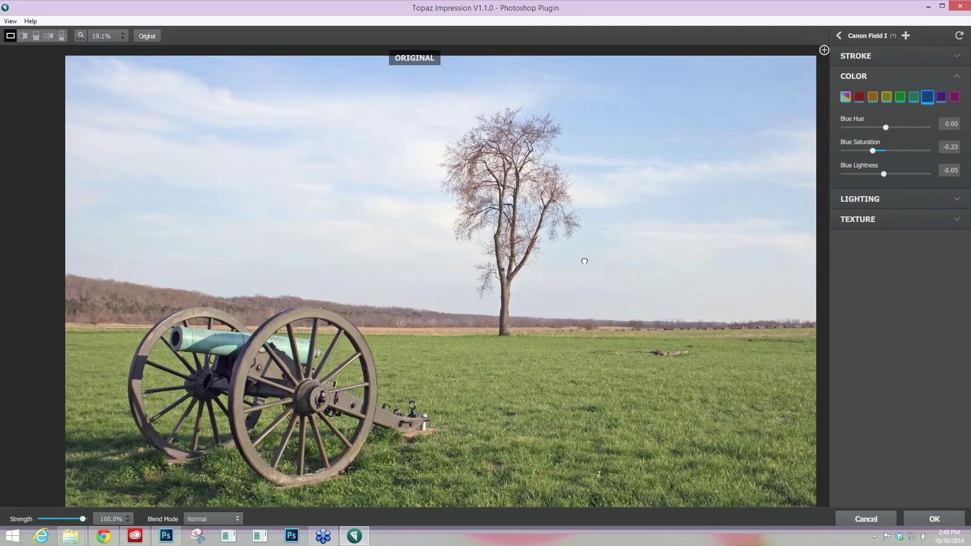
- Compare the painting's sky and blue tones with the original photo again
click(584, 266)
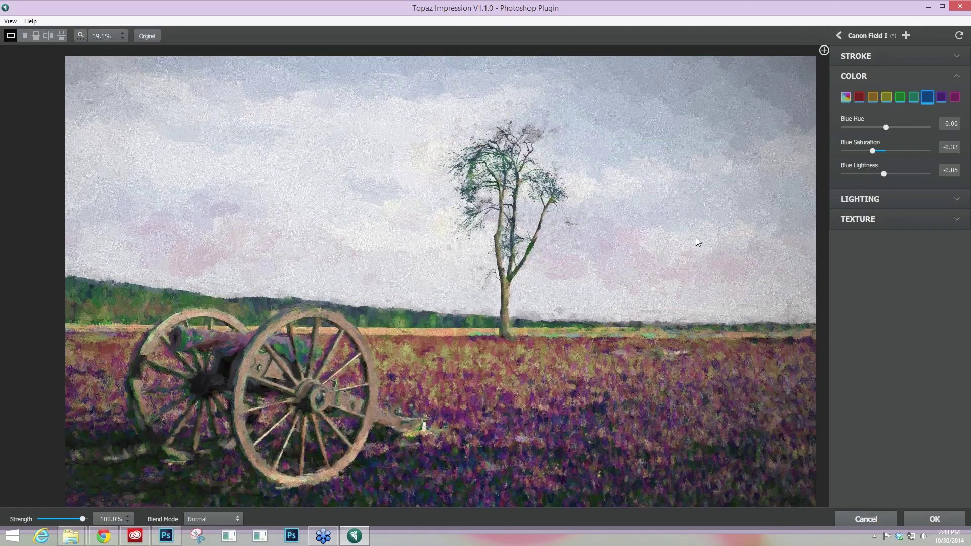
click(619, 266)
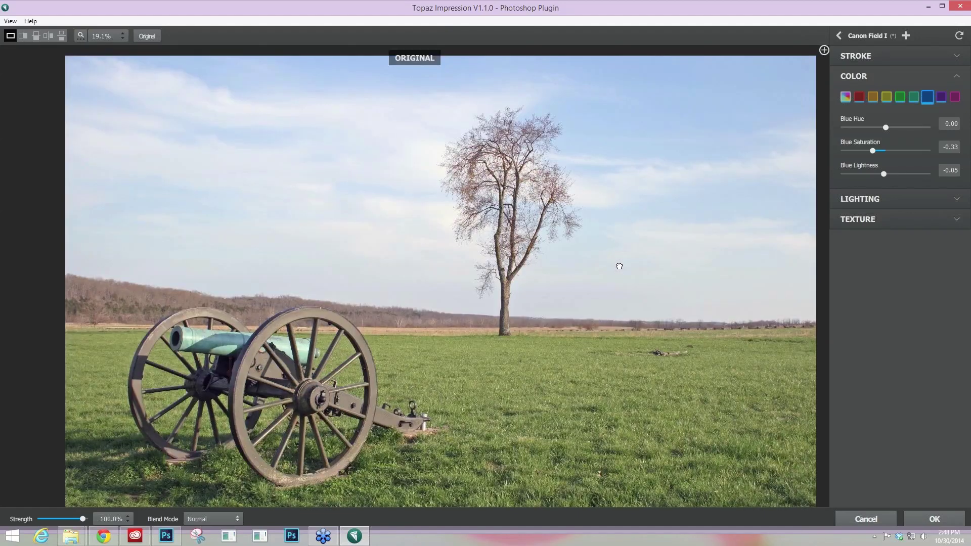
click(619, 271)
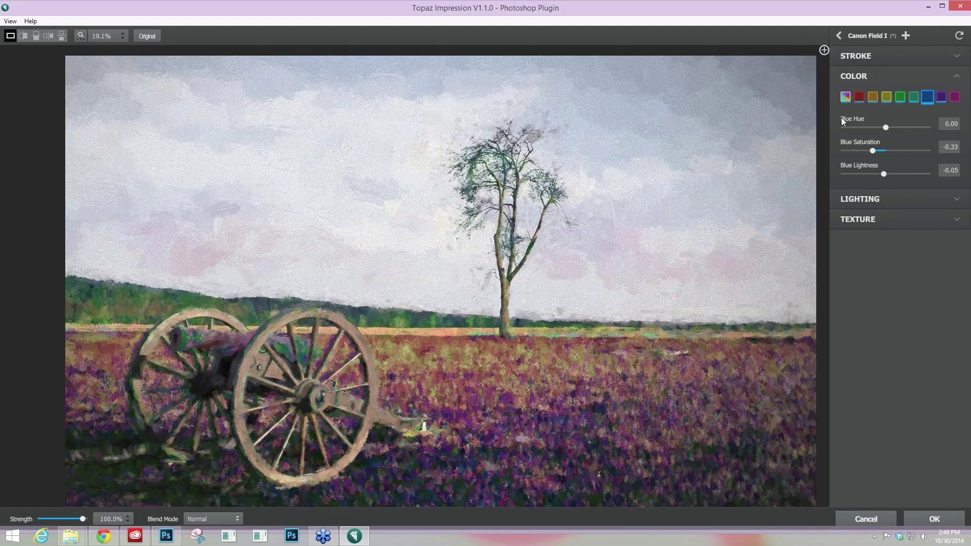
- For the aqua tones, try Aqua Hue at 1.00, -0.69 and -0.28, and settle on 0.61
click(915, 95)
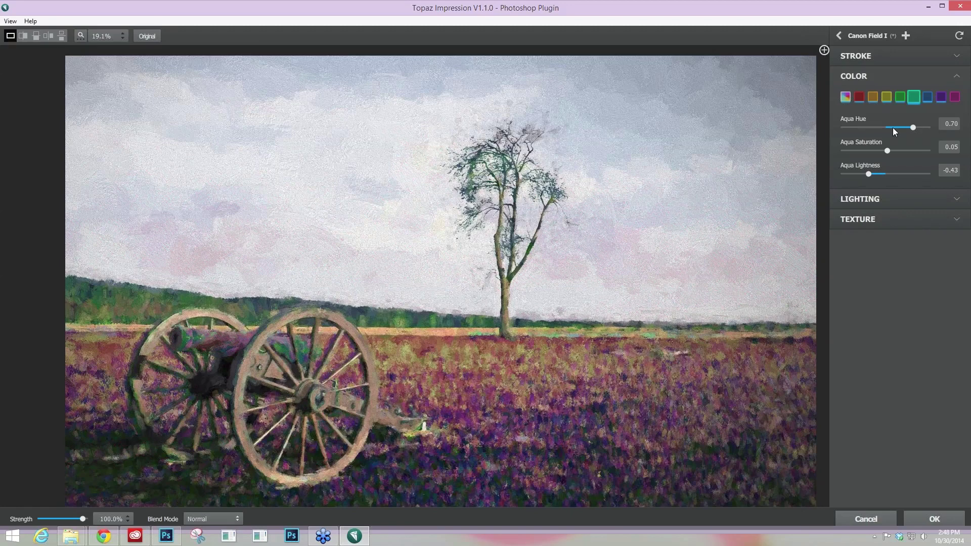
click(927, 127)
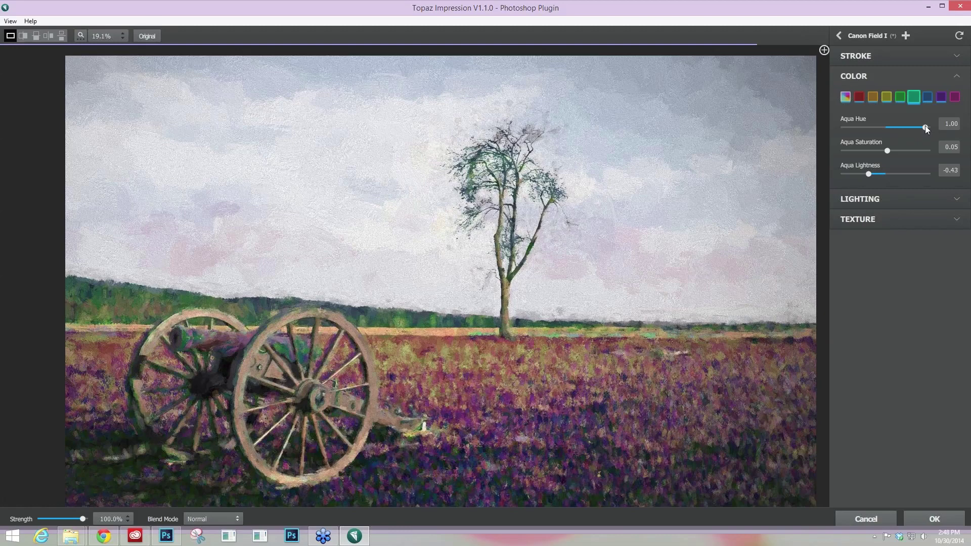
drag(925, 126, 858, 128)
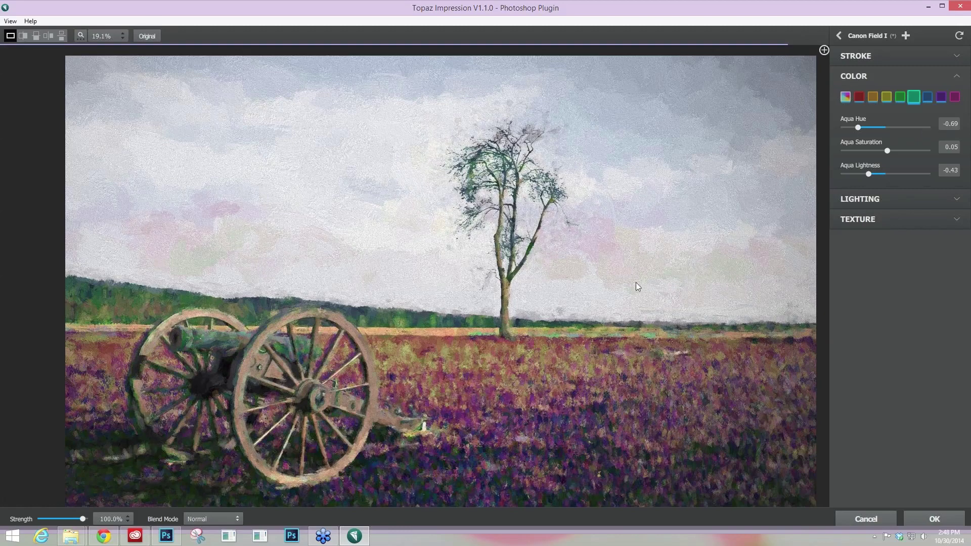
click(875, 128)
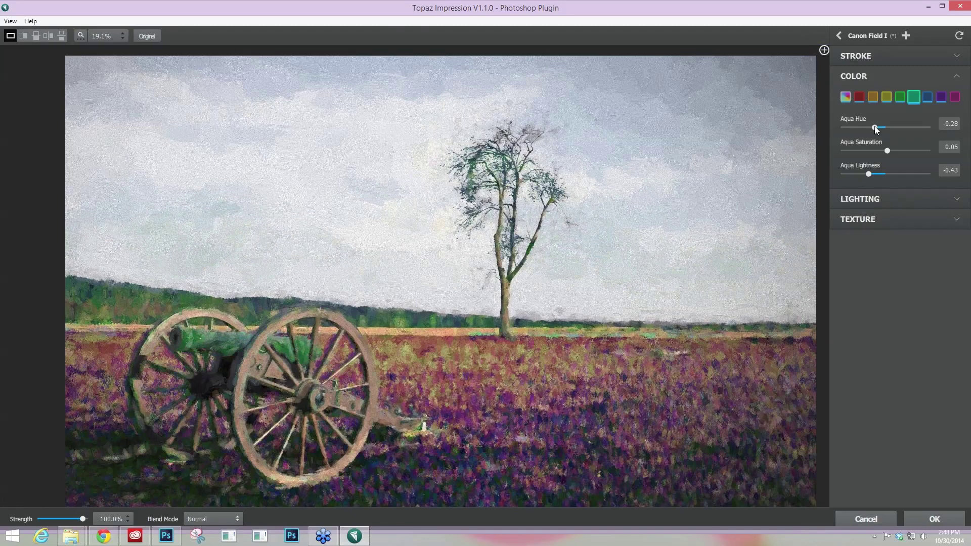
click(909, 127)
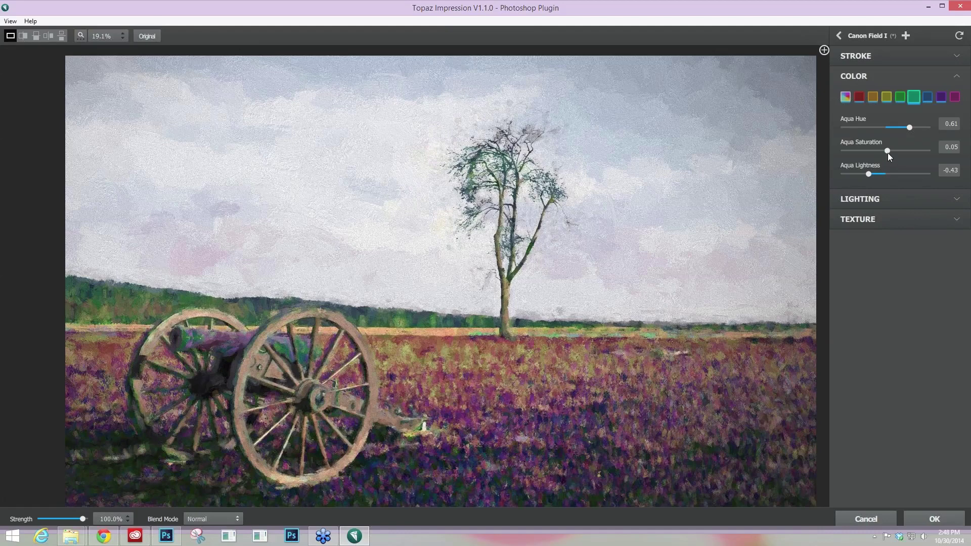
- Try Aqua Lightness at 0.00, compare the painting with the original photo, and set Aqua Lightness to -0.46
double_click(867, 172)
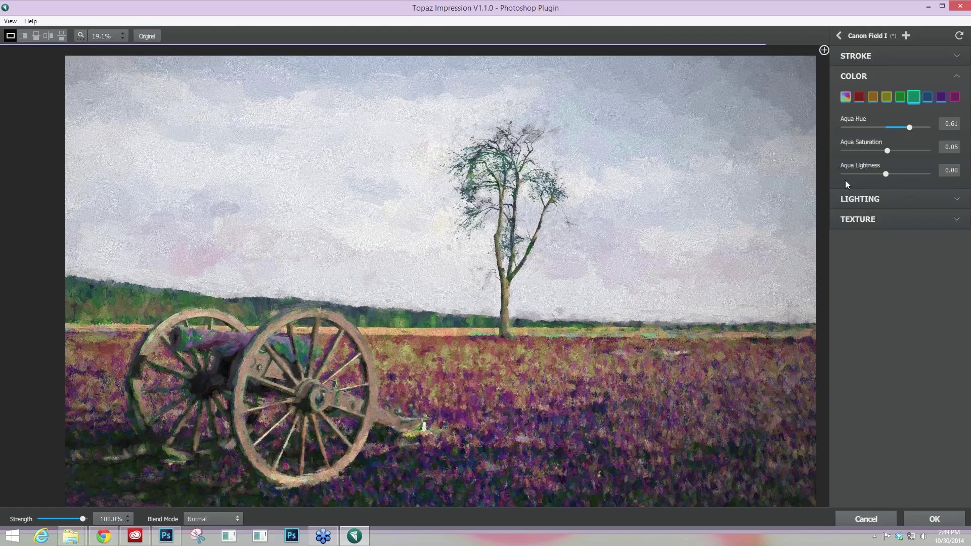
click(678, 264)
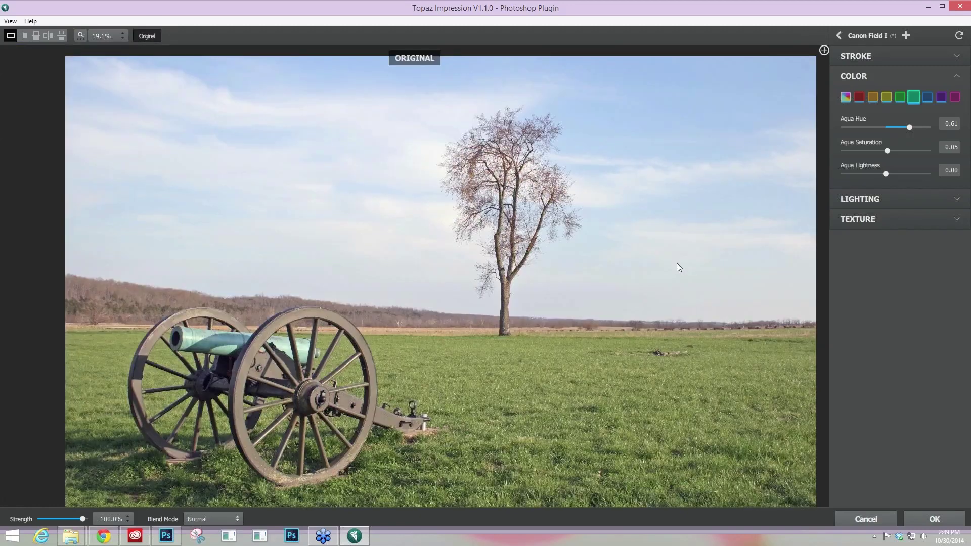
click(677, 263)
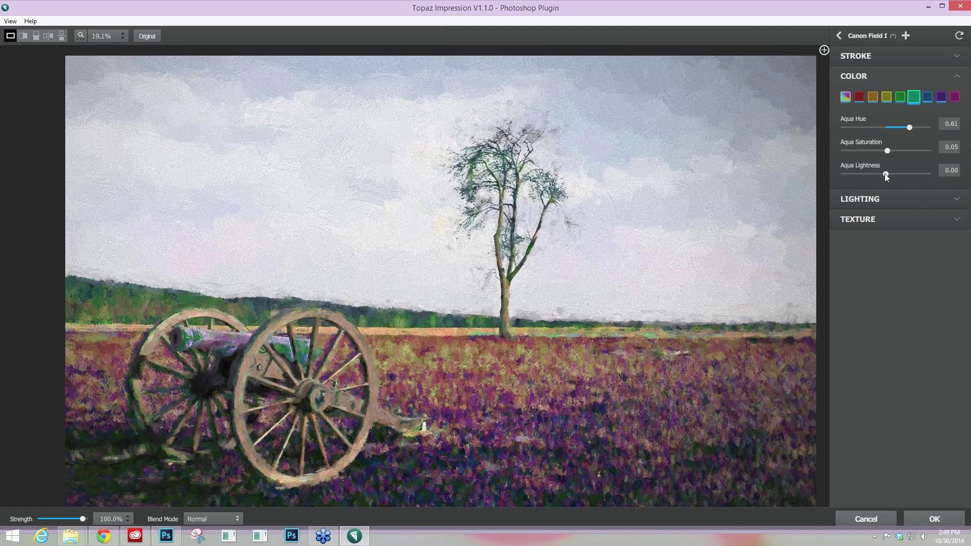
drag(873, 177, 868, 177)
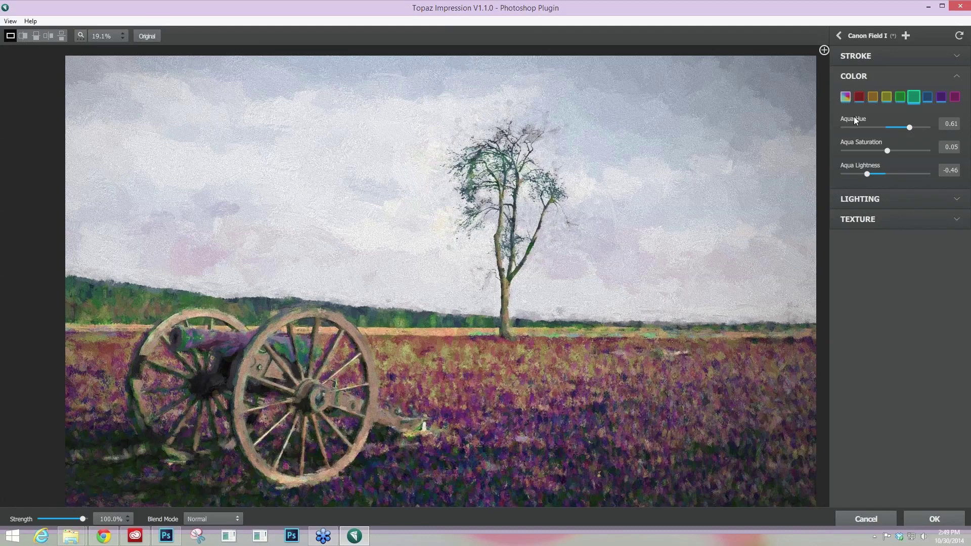
- Replace the Color settings with the Lighting settings, try Contrast at 0.00, and set it to 0.79
click(957, 78)
click(955, 98)
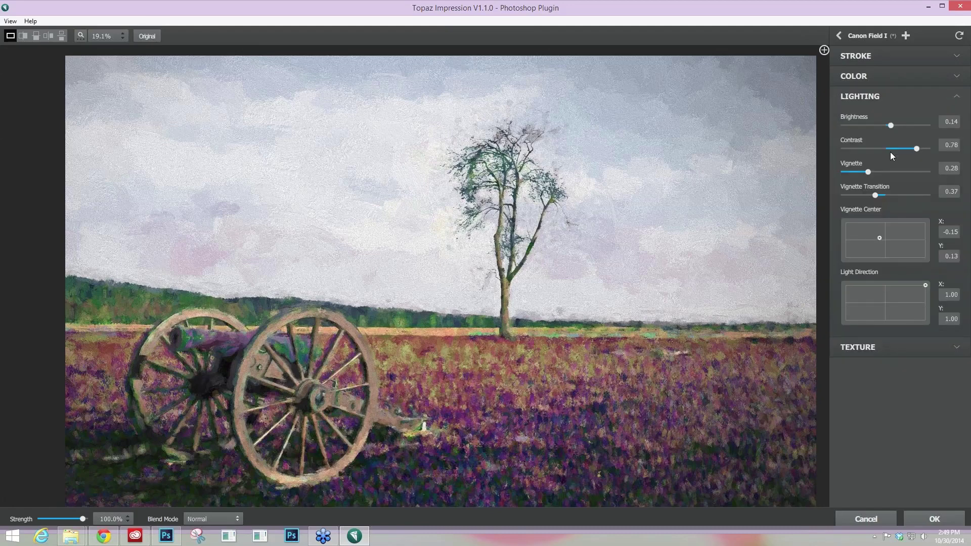
double_click(854, 139)
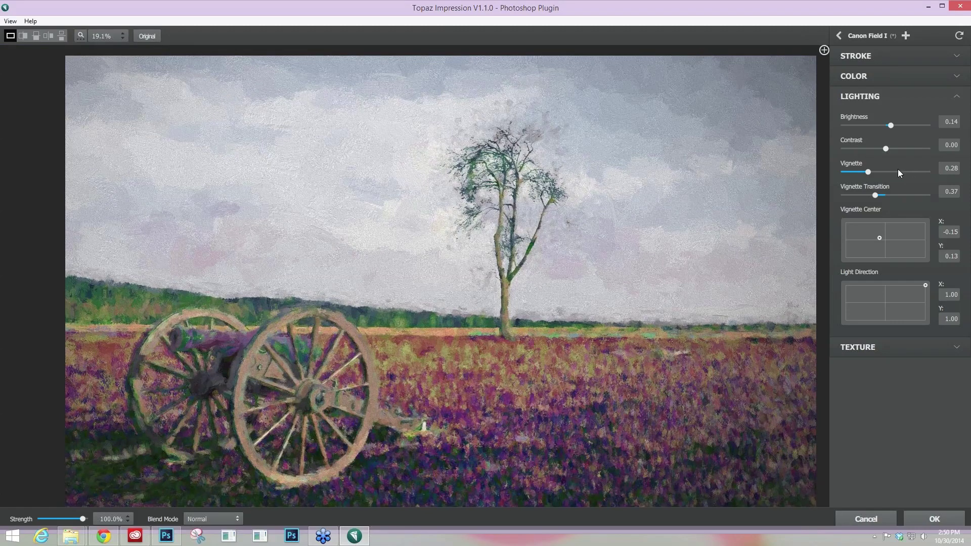
click(918, 149)
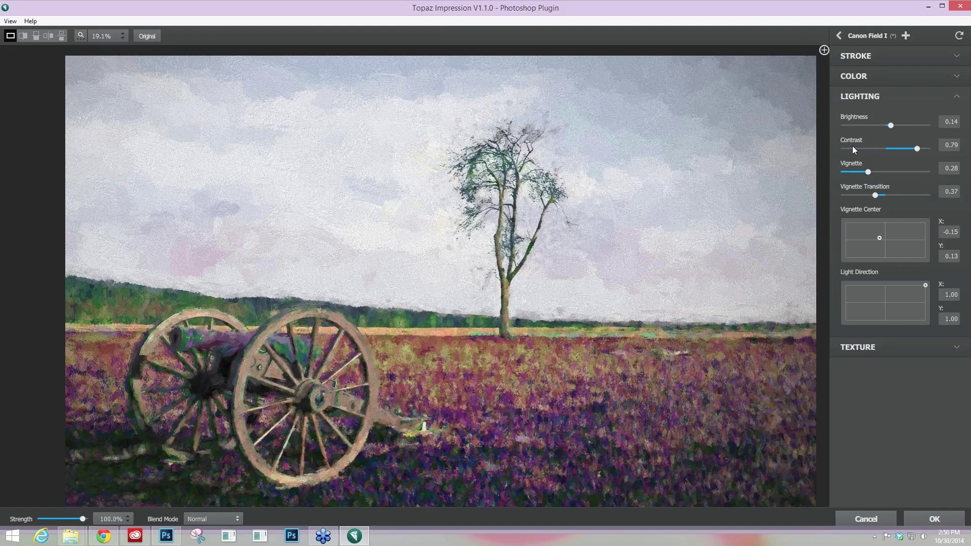
- Lower Contrast to -0.46, show the overall color adjustments, try Overall Lightness at 0.00, and set it to -0.28
click(852, 148)
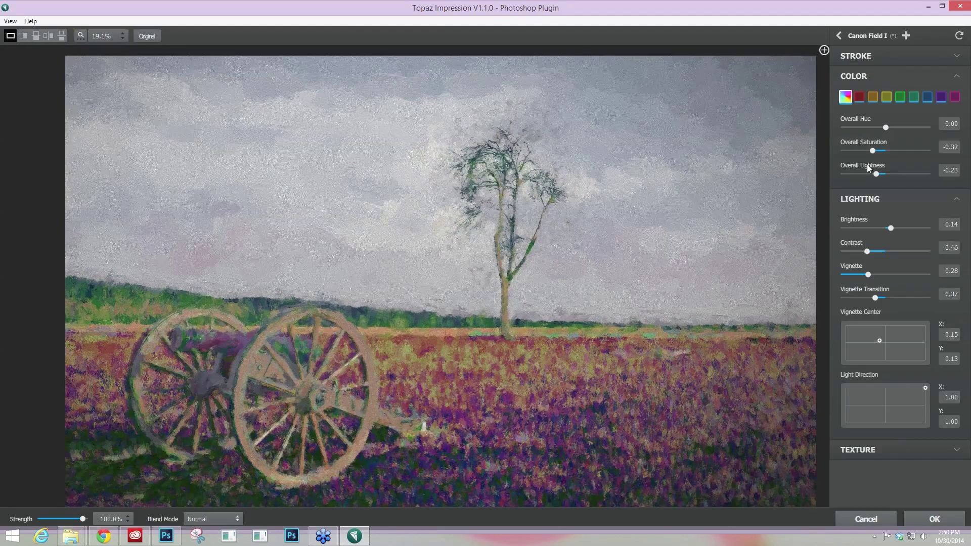
double_click(867, 166)
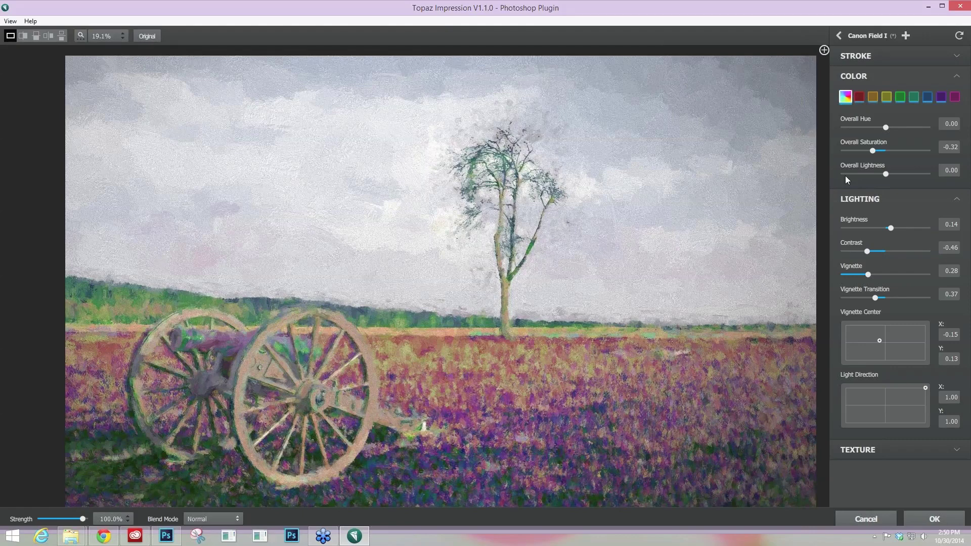
key(ctrl+z)
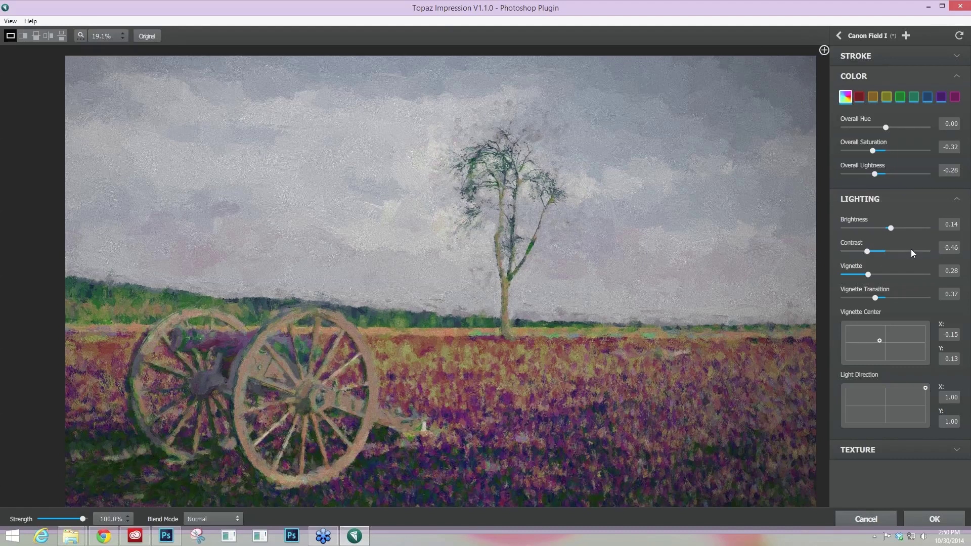
- Set the lighting Contrast to 0.66 and raise it in small increments to 0.82
click(912, 250)
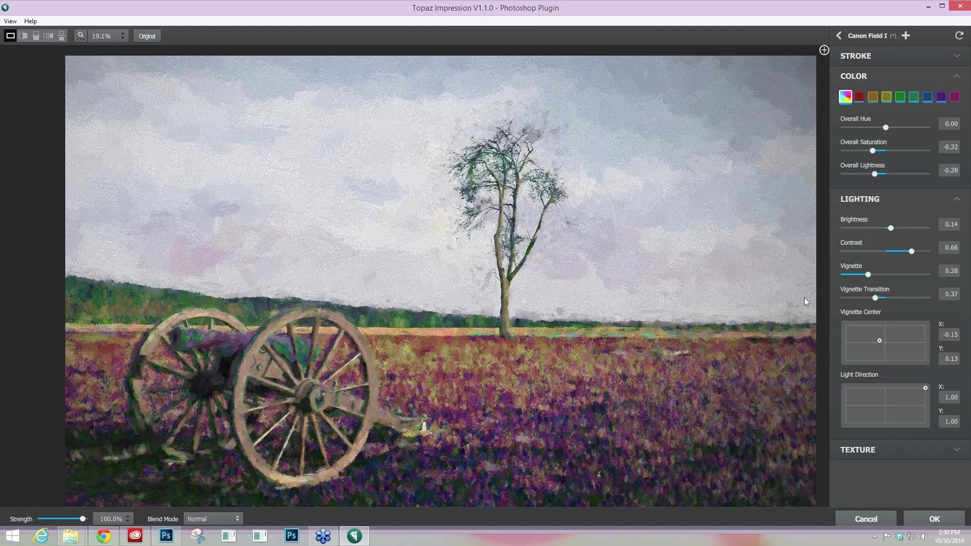
key(Right)
key(Right)
key(Right)
key(Right)
key(Right)
key(Right)
key(Right)
key(Right)
- Compare the painting with the original photo, try Vignette at 0.02 and 0.34, and settle on 0.18
click(682, 256)
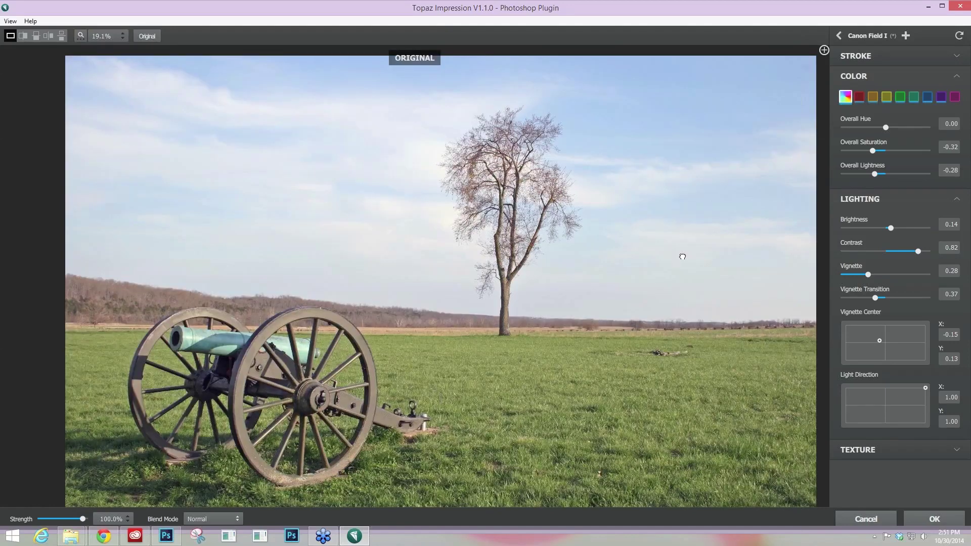
click(682, 257)
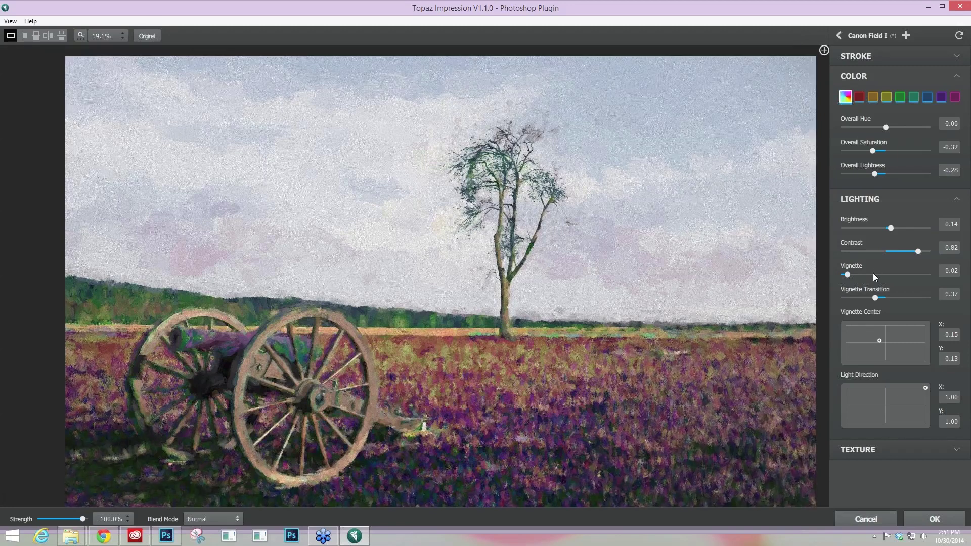
click(873, 275)
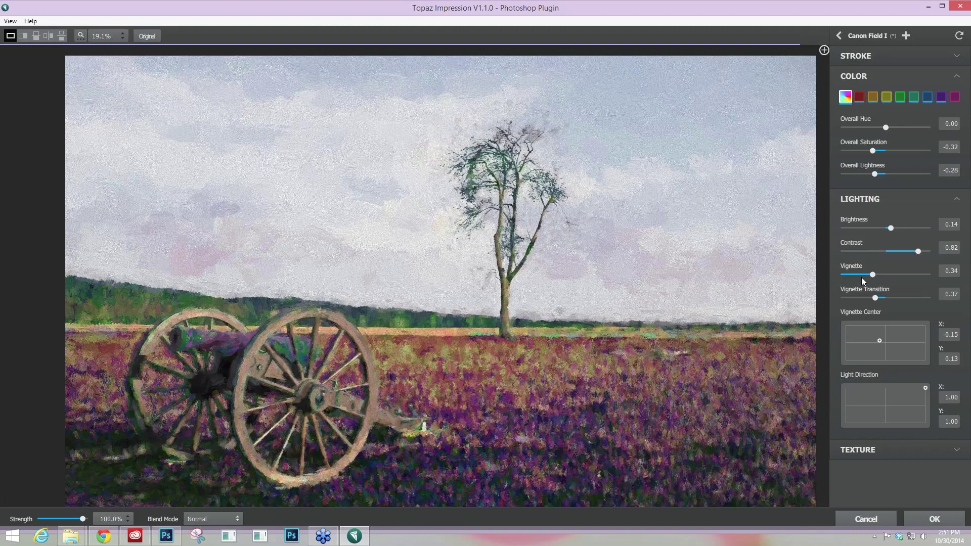
click(860, 275)
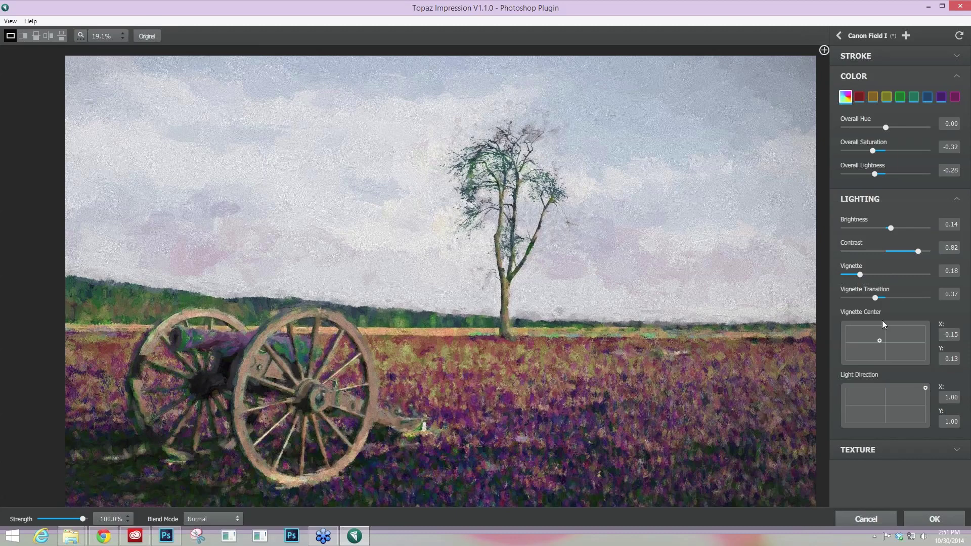
- Collapse the Lighting settings and show the Texture settings
click(881, 199)
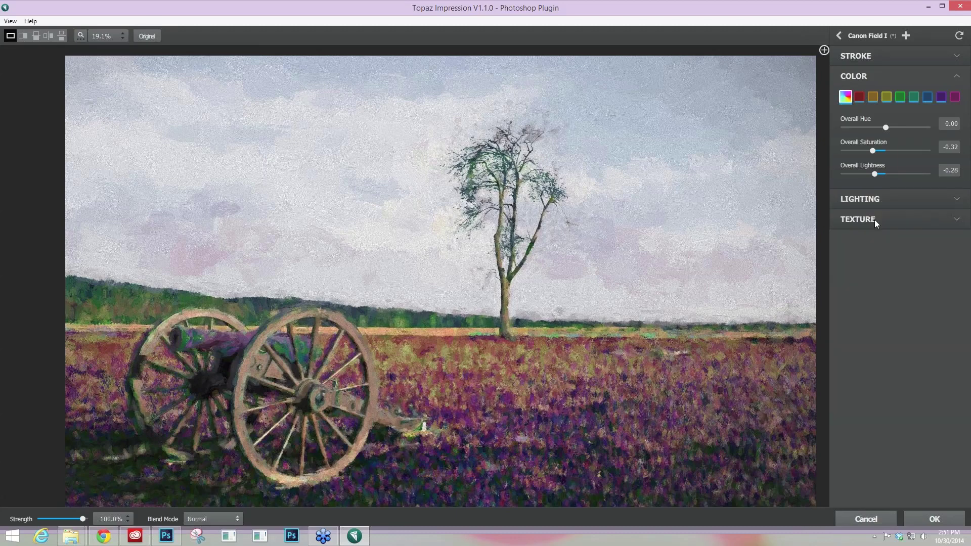
click(876, 220)
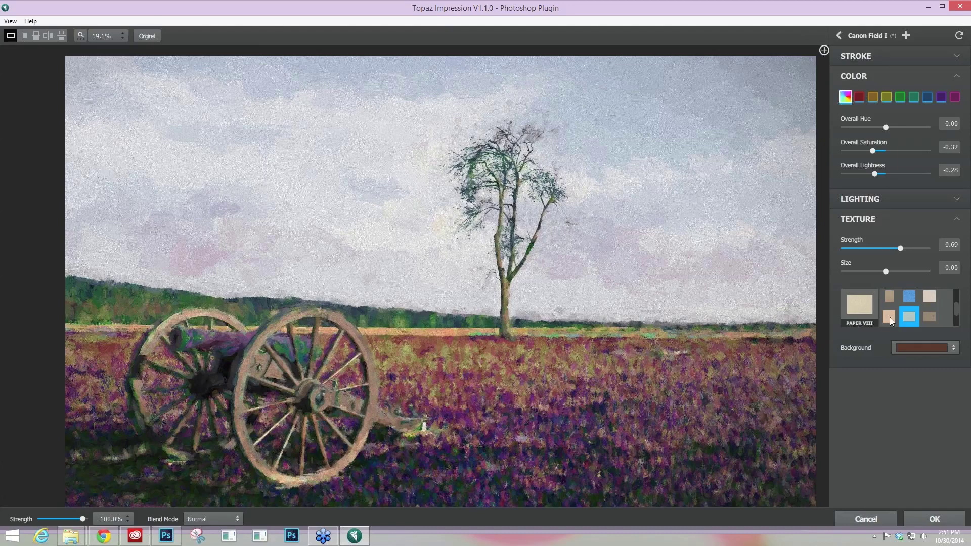